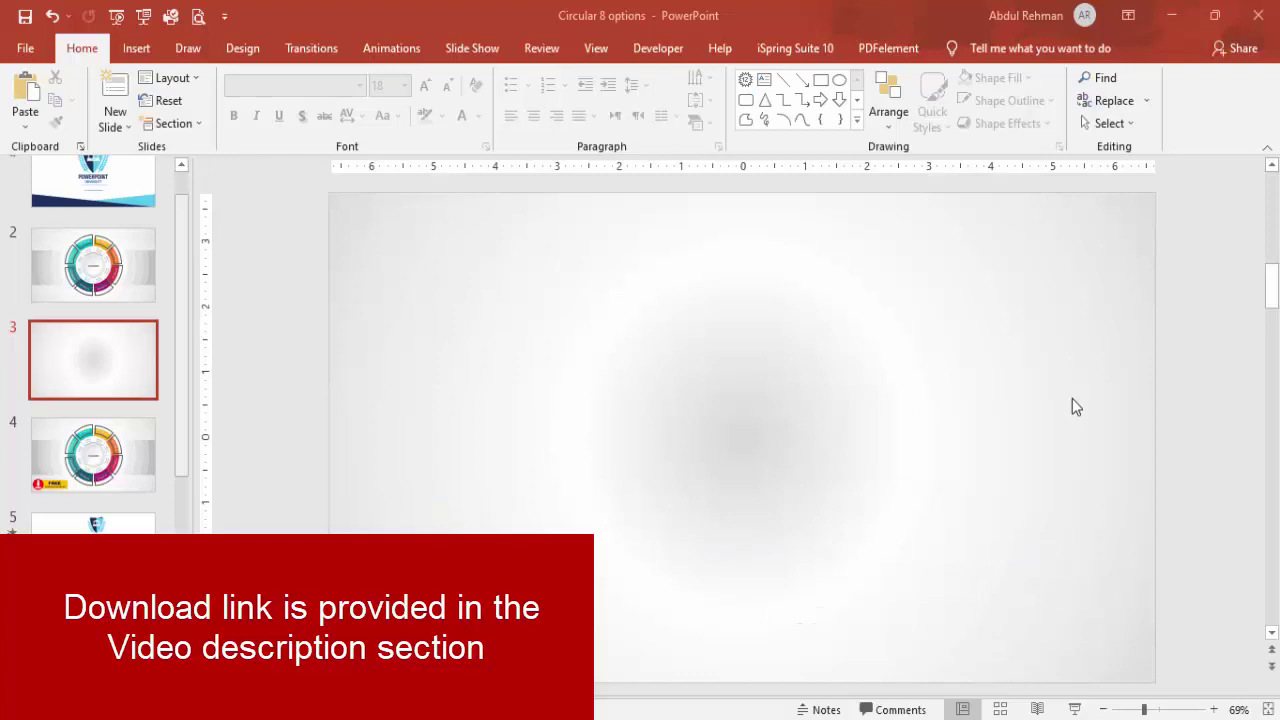
Turn on the slide guides and draw a 5.91-inch blue circle on the slide
{"action": "left_click", "coordinate": [600, 50]}
{"action": "left_click", "coordinate": [412, 124]}
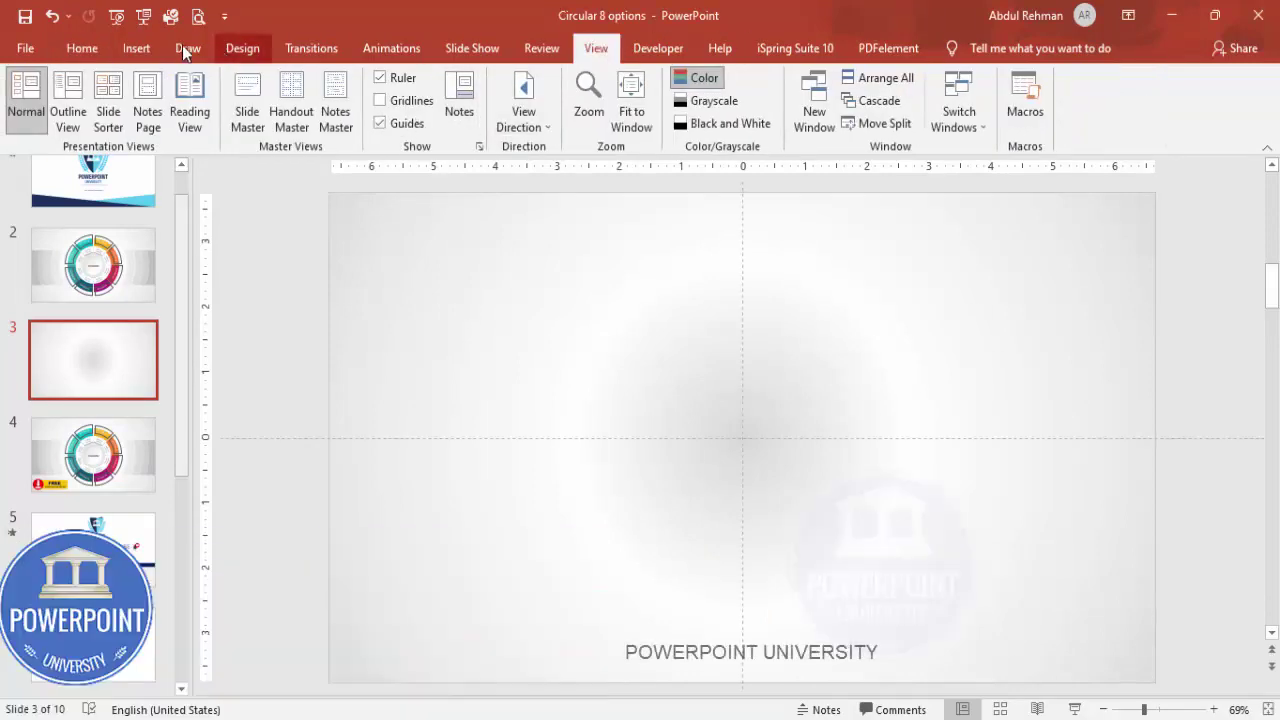
{"action": "left_click", "coordinate": [136, 48]}
{"action": "left_click", "coordinate": [291, 122]}
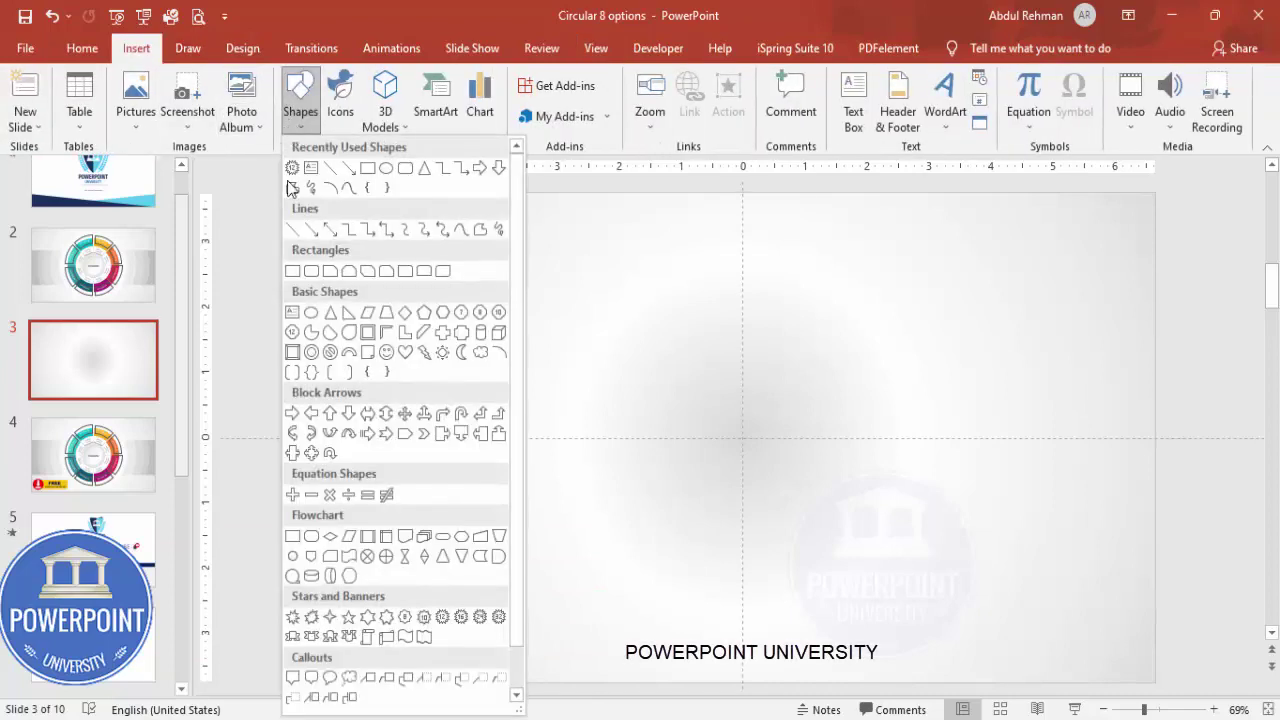
{"action": "left_click", "coordinate": [311, 314]}
{"action": "left_click_drag", "start_coordinate": [620, 271], "coordinate": [987, 618]}
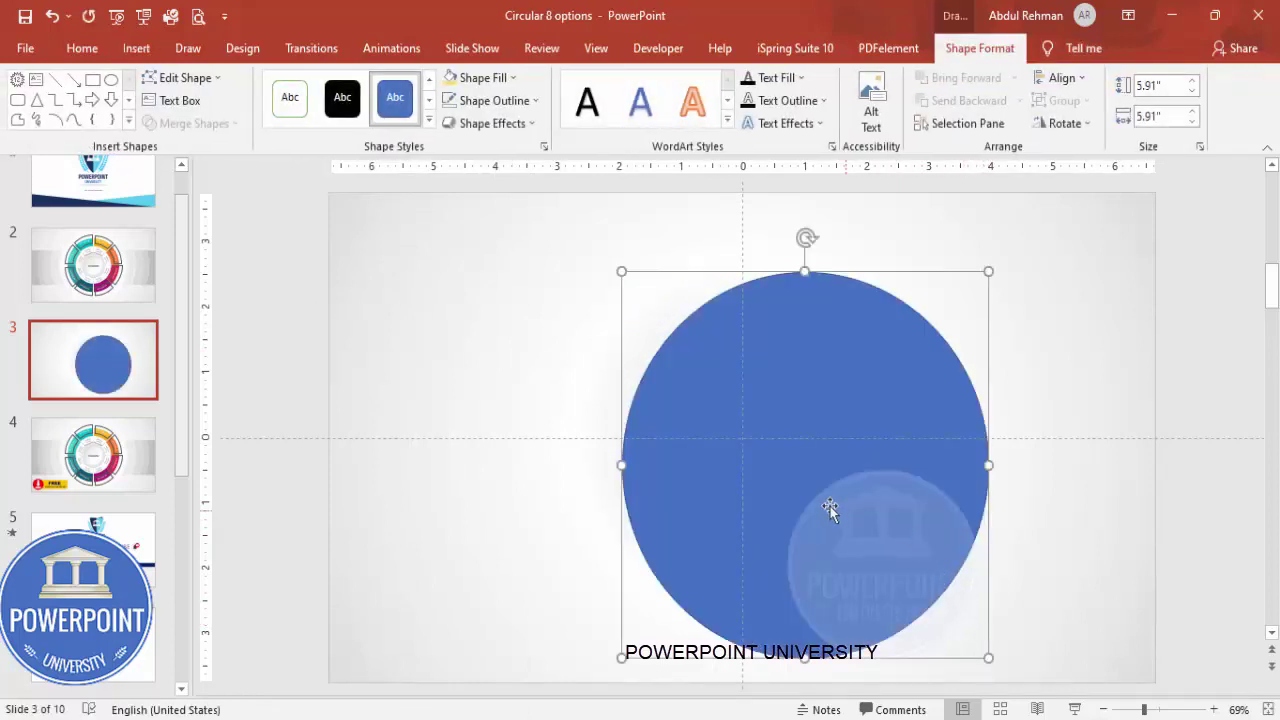
Centre the blue circle horizontally and vertically on the slide and remove its outline
{"action": "left_click", "coordinate": [1063, 84]}
{"action": "left_click", "coordinate": [1089, 128]}
{"action": "left_click", "coordinate": [1063, 80]}
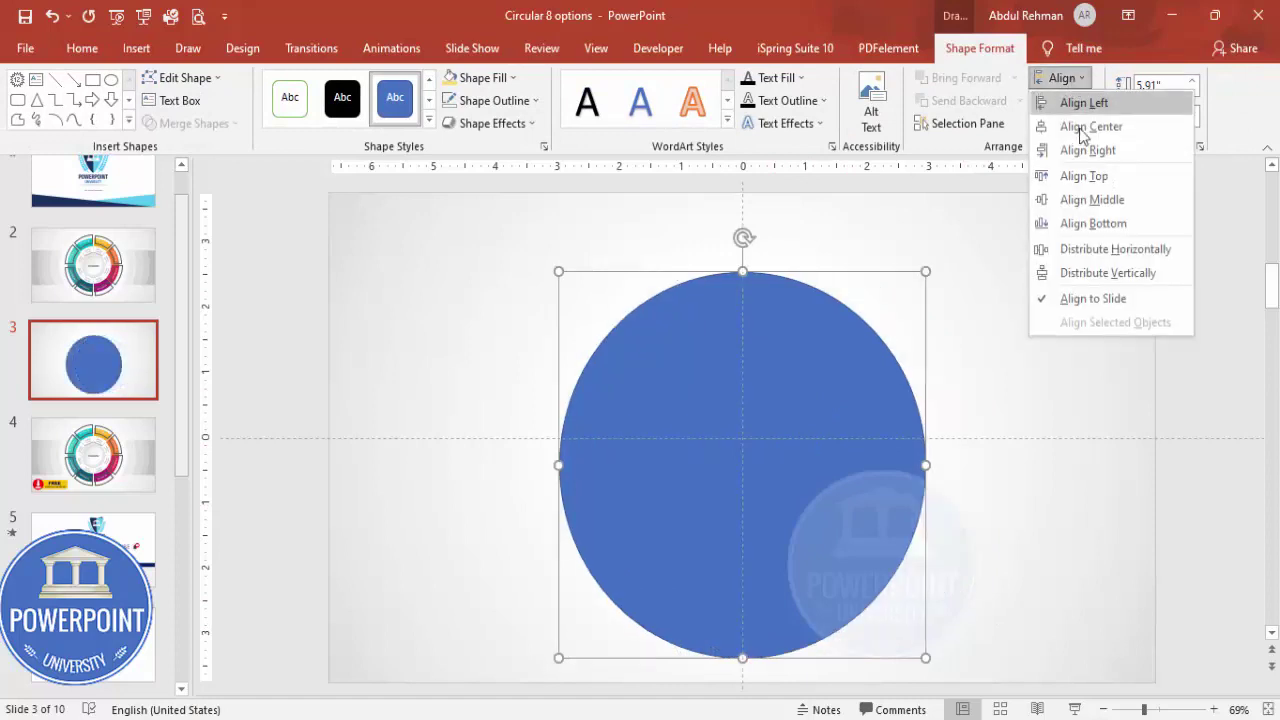
{"action": "left_click", "coordinate": [1097, 201]}
{"action": "left_click", "coordinate": [533, 101]}
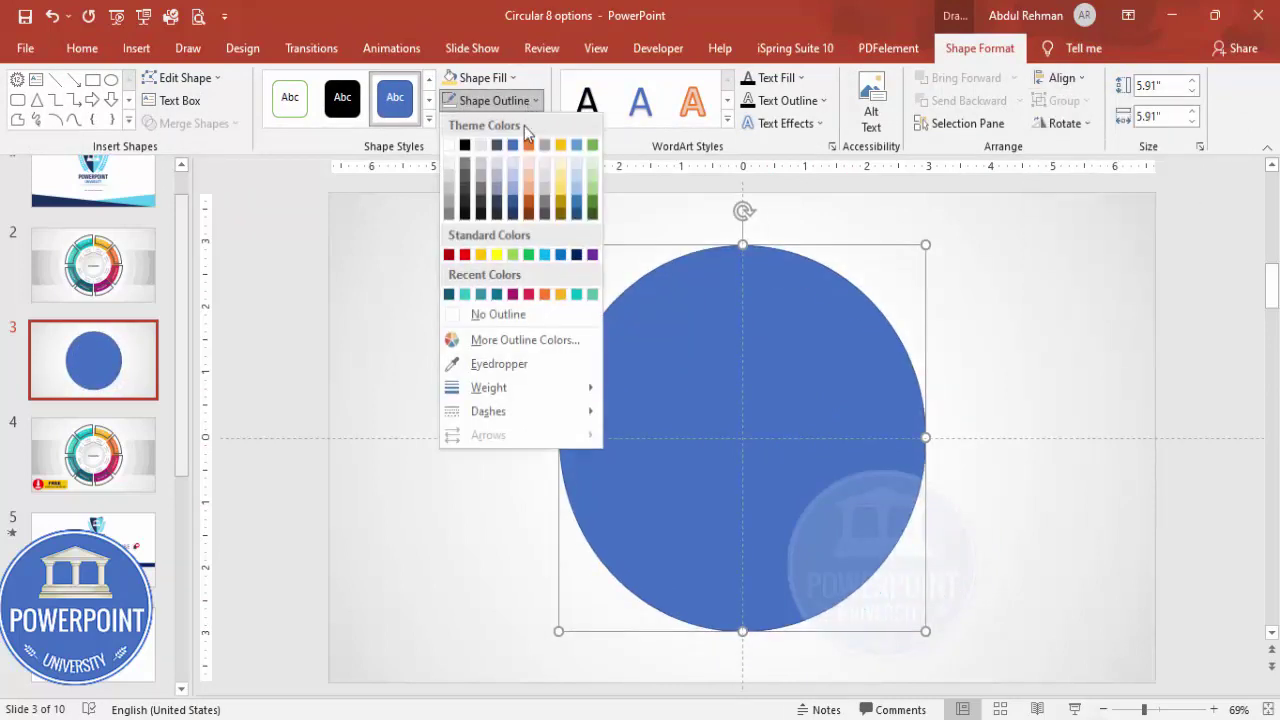
{"action": "left_click", "coordinate": [498, 316]}
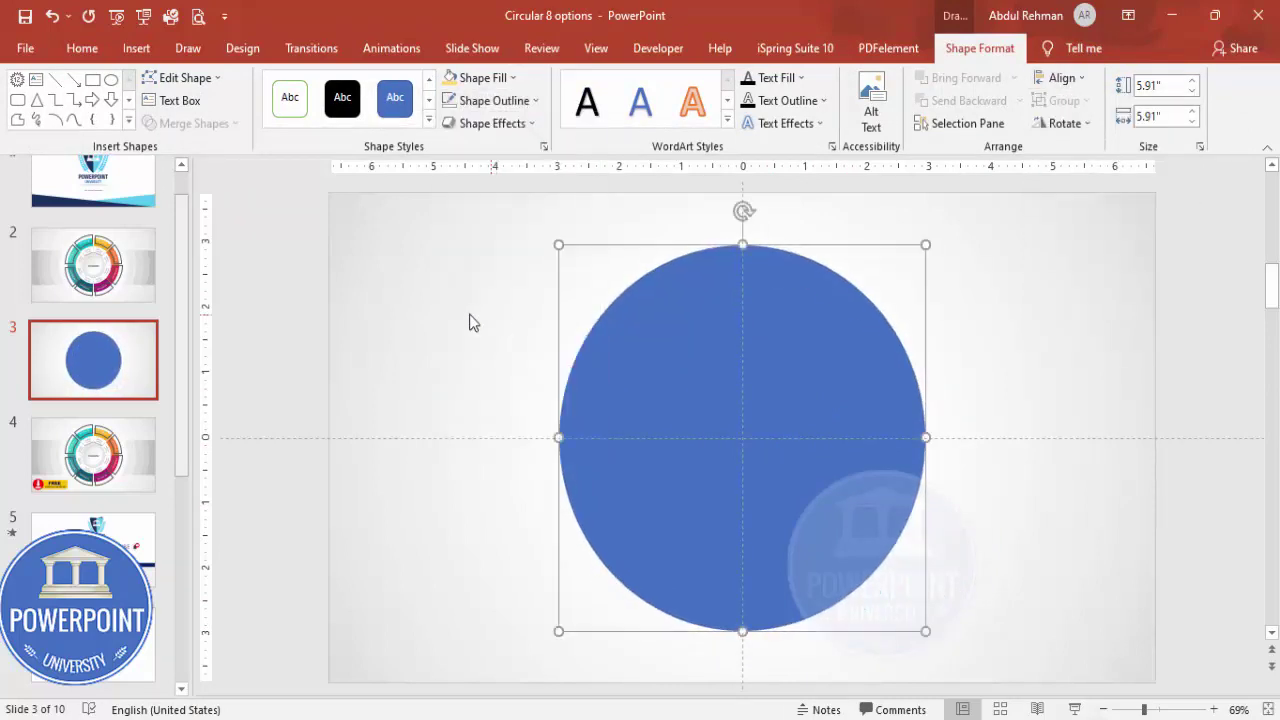
{"action": "left_click", "coordinate": [136, 48]}
Draw a yellow eight-point star over the circle and thin its points into narrow spikes
{"action": "left_click", "coordinate": [300, 110]}
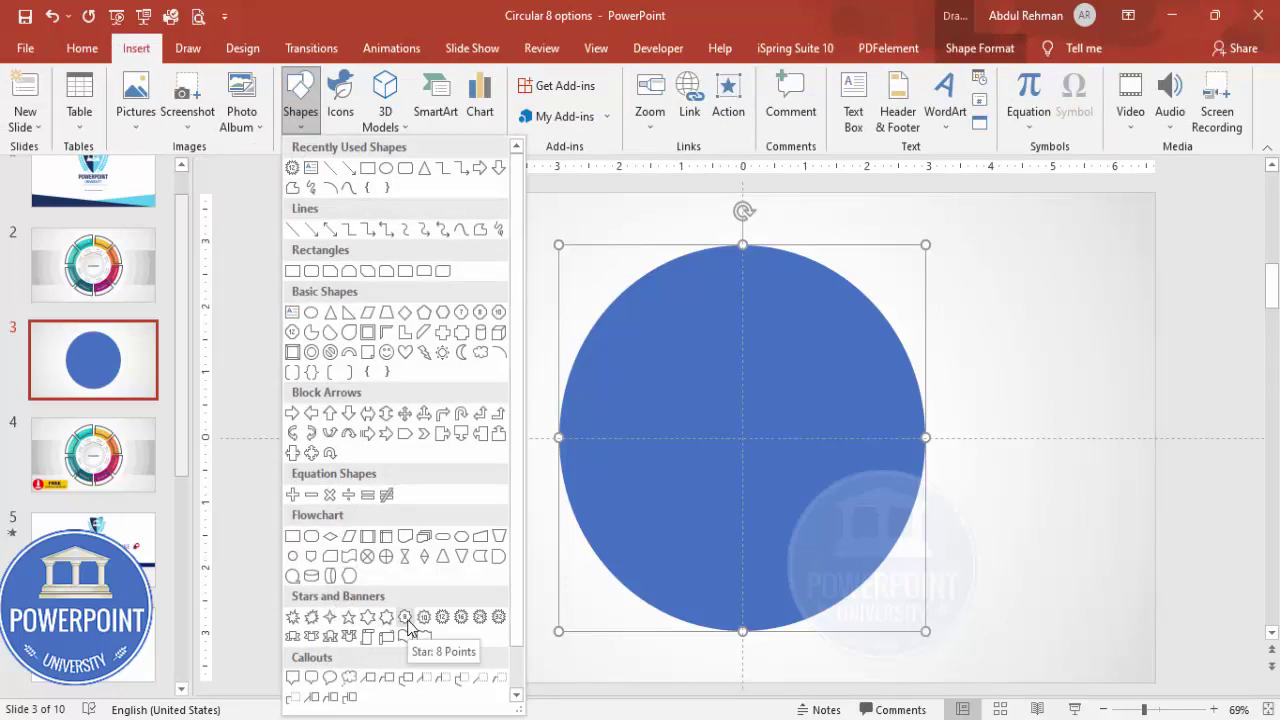
{"action": "left_click", "coordinate": [405, 617]}
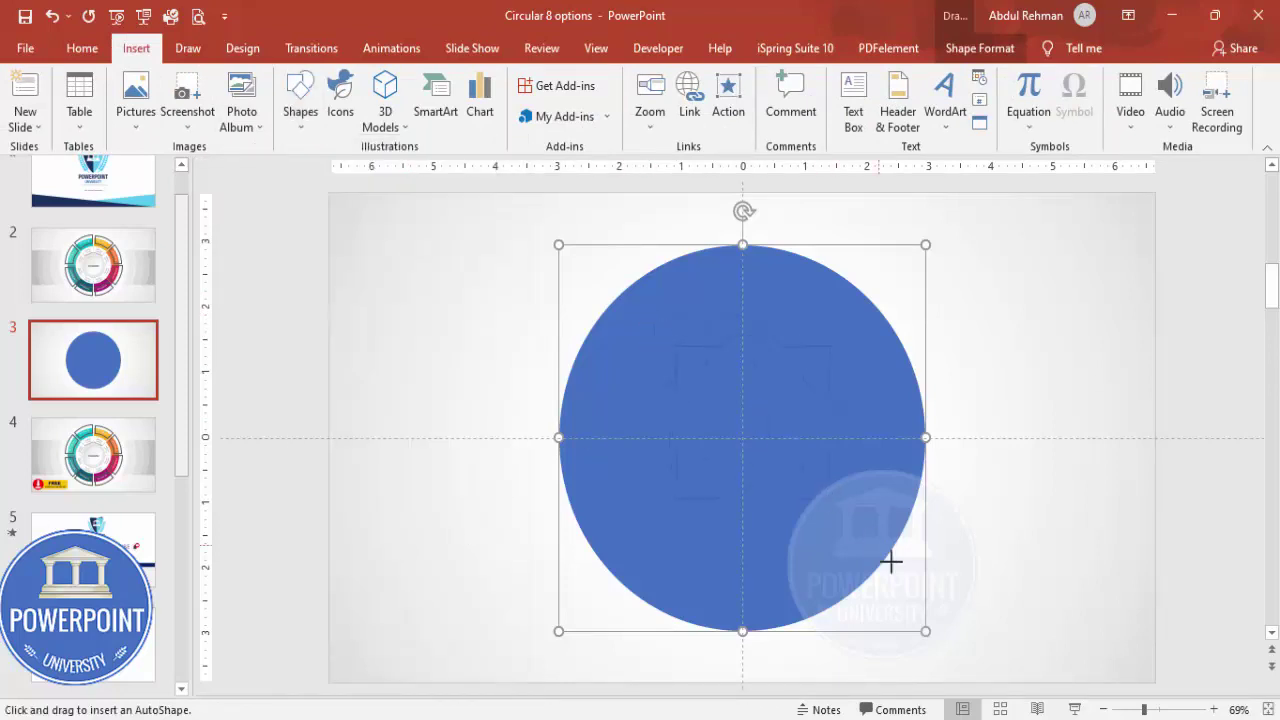
{"action": "left_click_drag", "start_coordinate": [913, 598], "coordinate": [970, 671]}
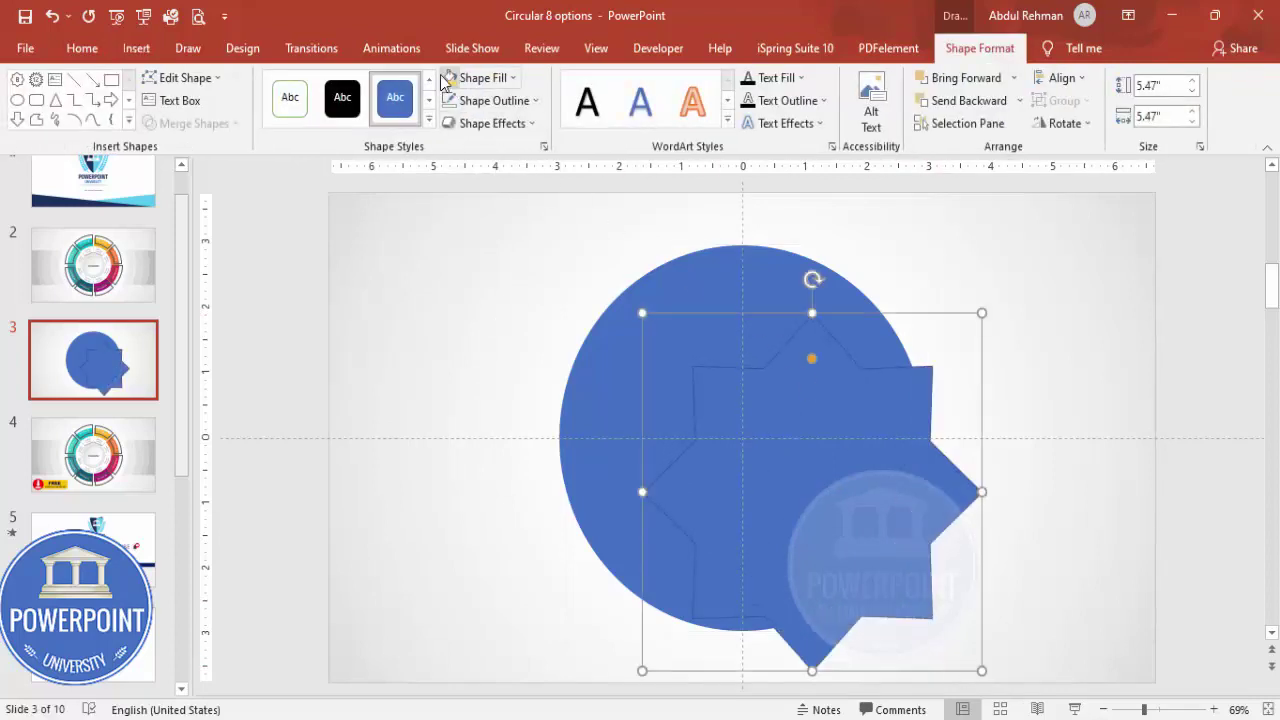
{"action": "left_click", "coordinate": [446, 78]}
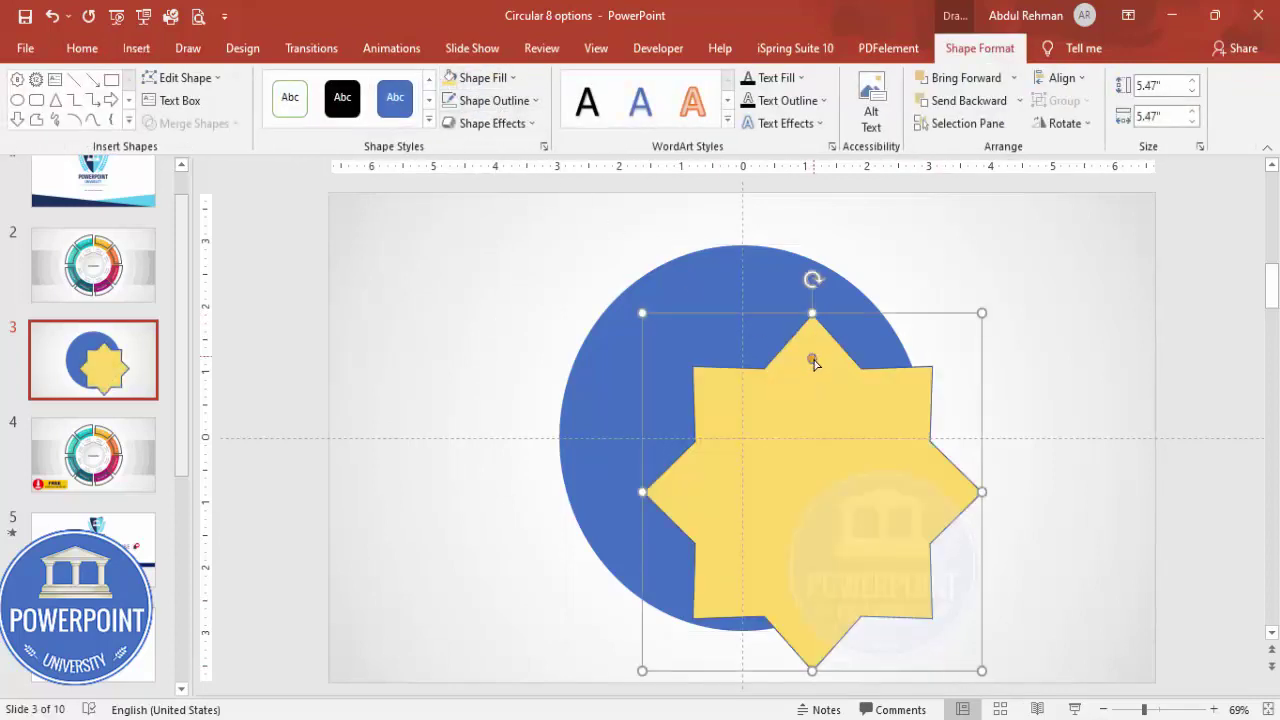
{"action": "left_click_drag", "start_coordinate": [812, 360], "coordinate": [813, 490]}
Centre the yellow star horizontally and vertically on the slide
{"action": "left_click", "coordinate": [1062, 78]}
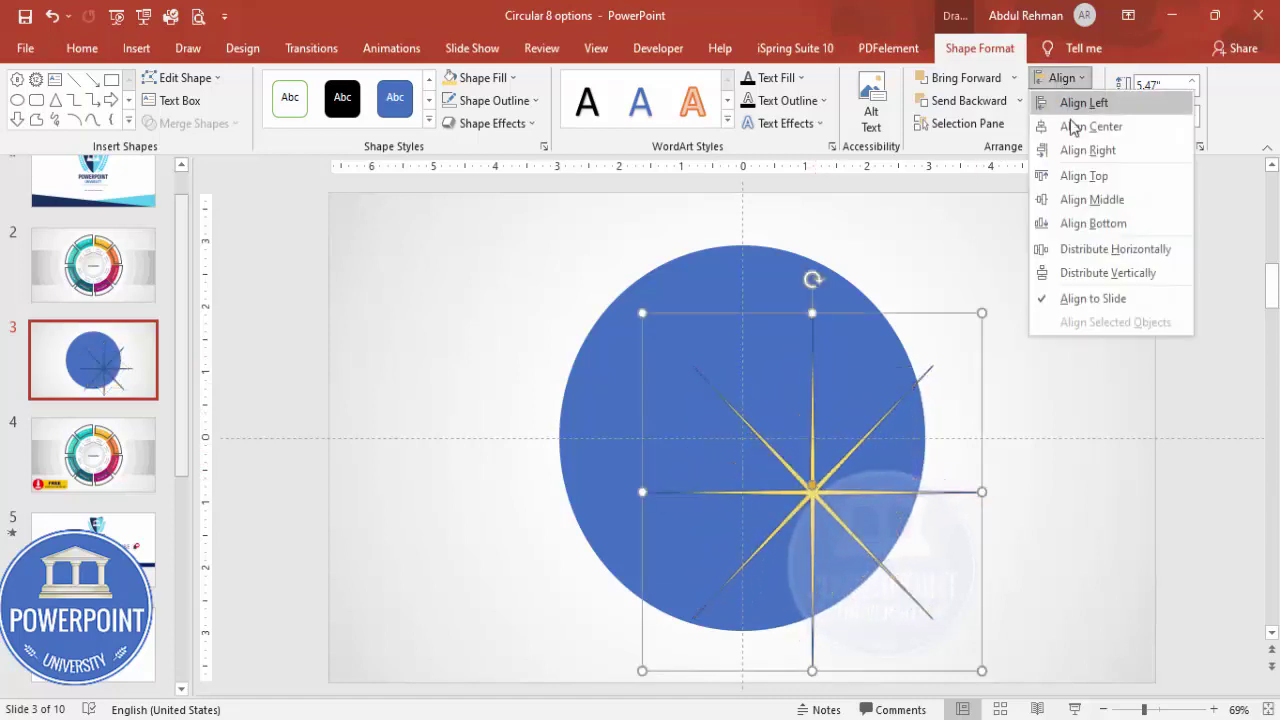
{"action": "left_click", "coordinate": [1088, 126]}
{"action": "left_click", "coordinate": [1062, 78]}
{"action": "left_click", "coordinate": [1095, 200]}
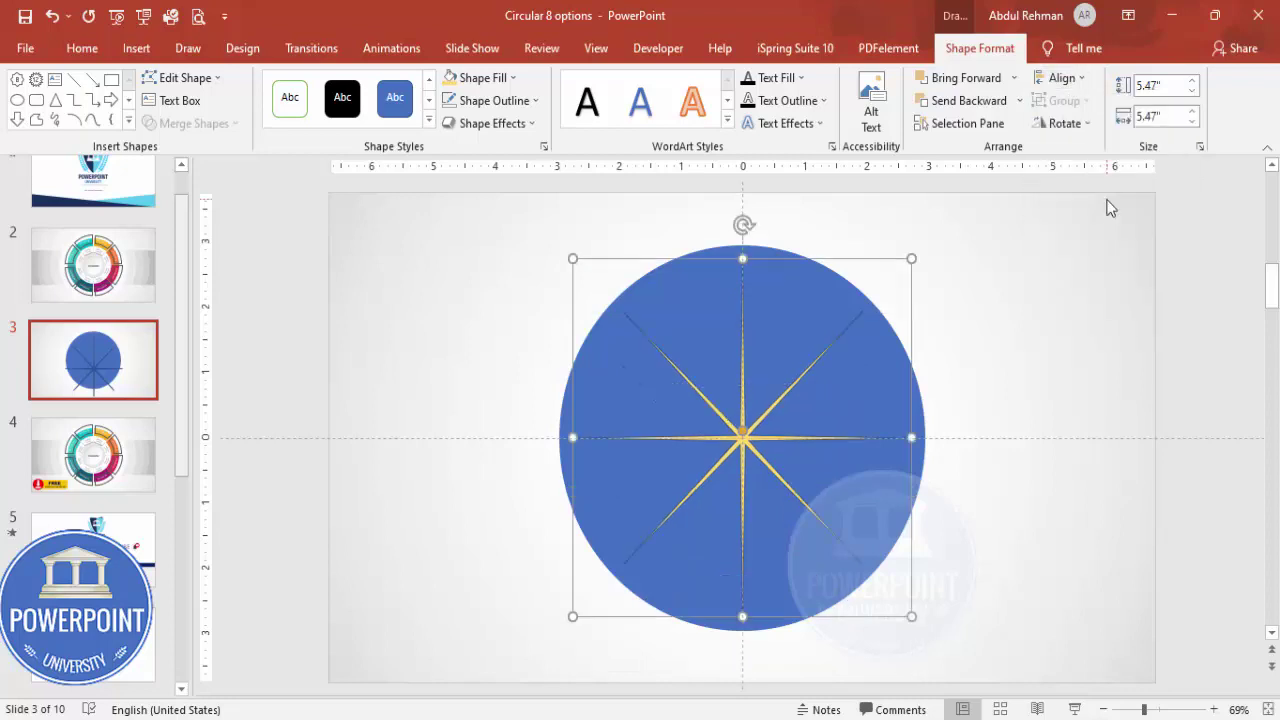
{"action": "left_click", "coordinate": [1080, 285]}
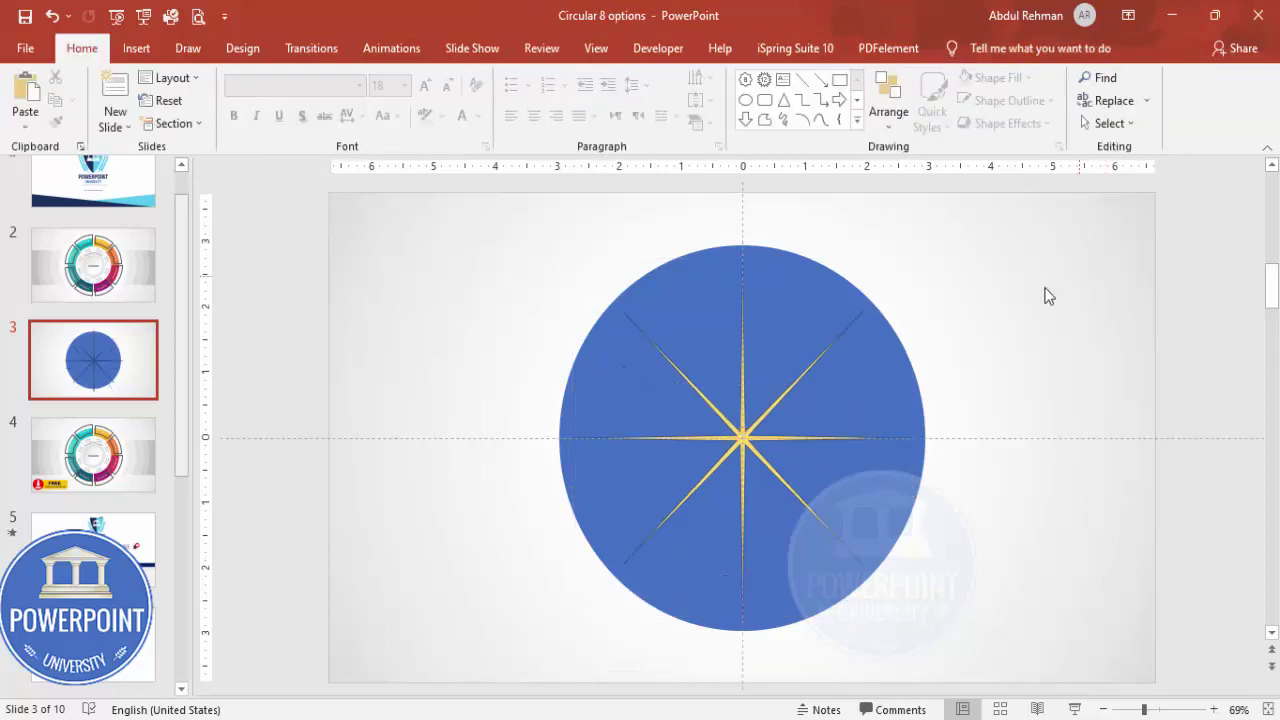
{"action": "left_click", "coordinate": [743, 440]}
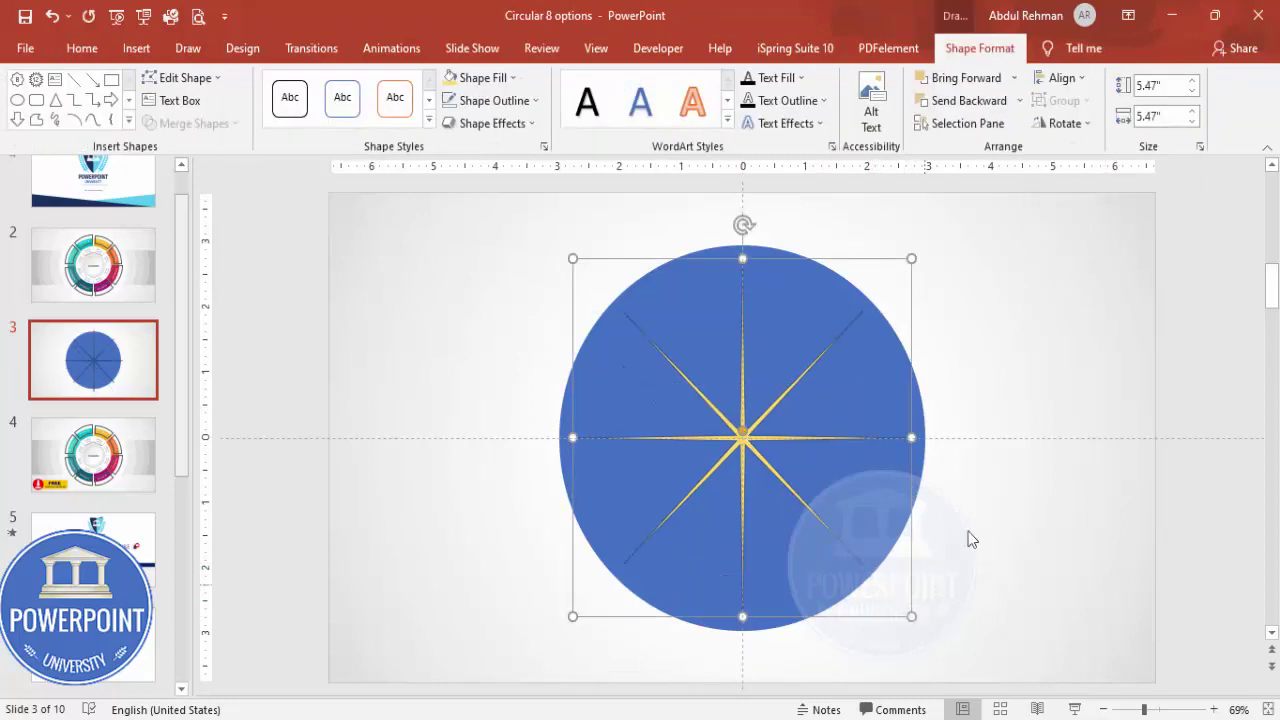
{"action": "left_click", "coordinate": [1041, 471]}
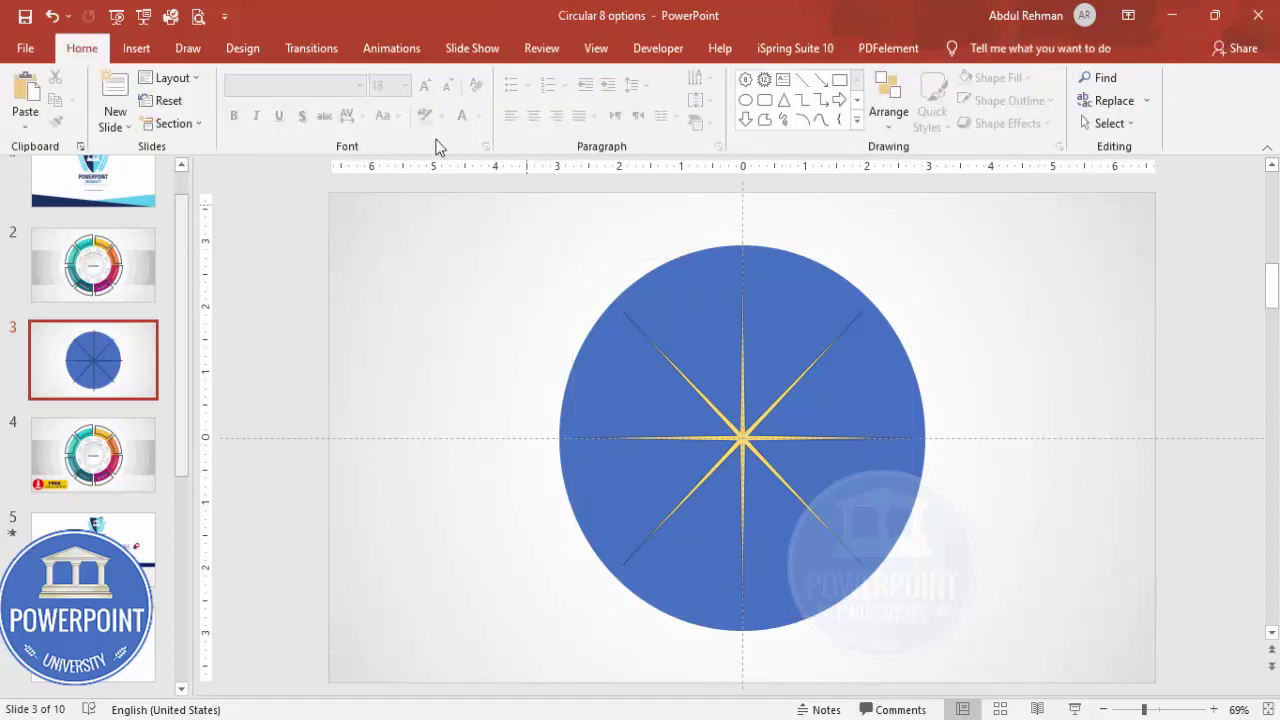
Draw a tall thin vertical rectangle bar with no outline and a green fill
{"action": "left_click", "coordinate": [136, 48]}
{"action": "left_click", "coordinate": [298, 105]}
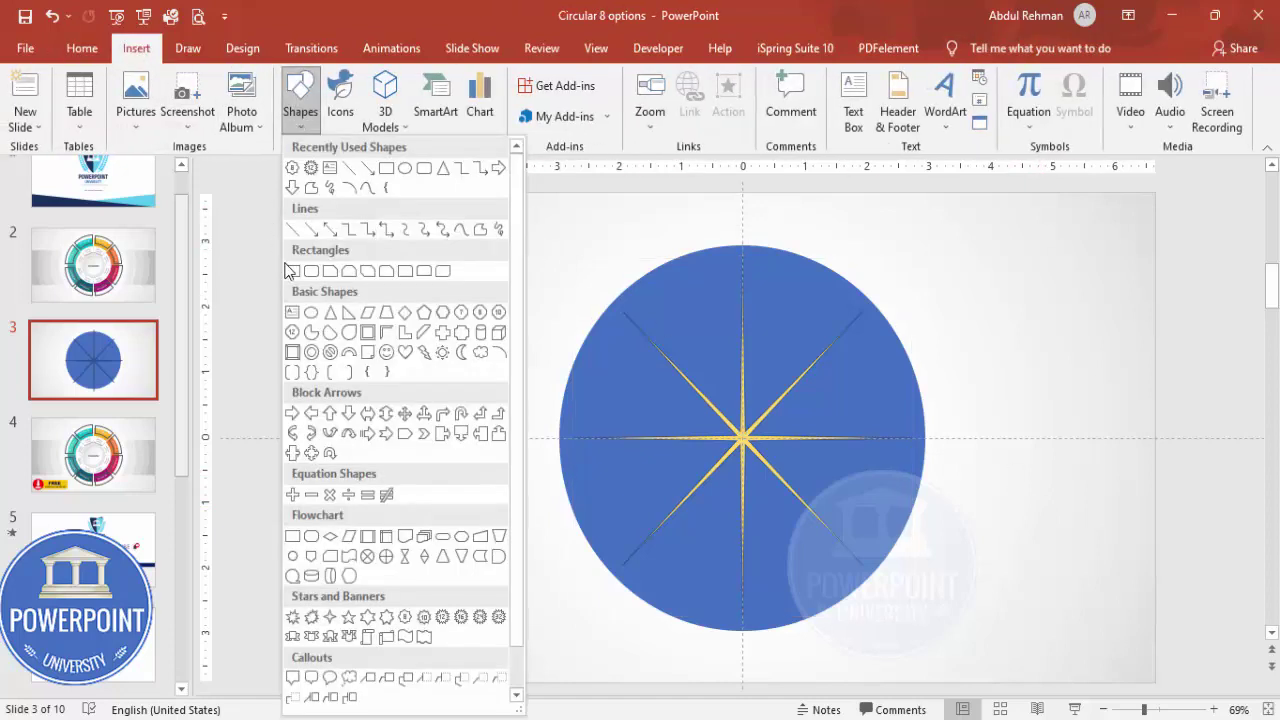
{"action": "left_click", "coordinate": [297, 256]}
{"action": "left_click_drag", "start_coordinate": [502, 233], "coordinate": [500, 645]}
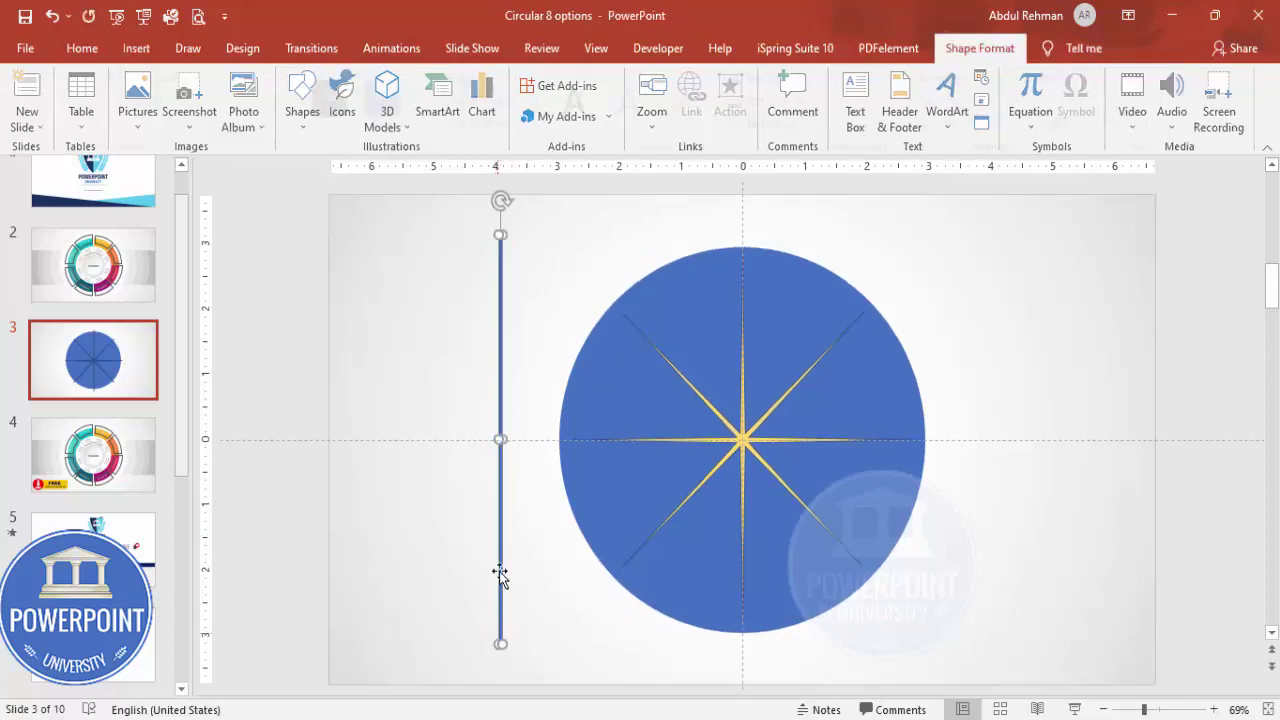
{"action": "left_click", "coordinate": [494, 100]}
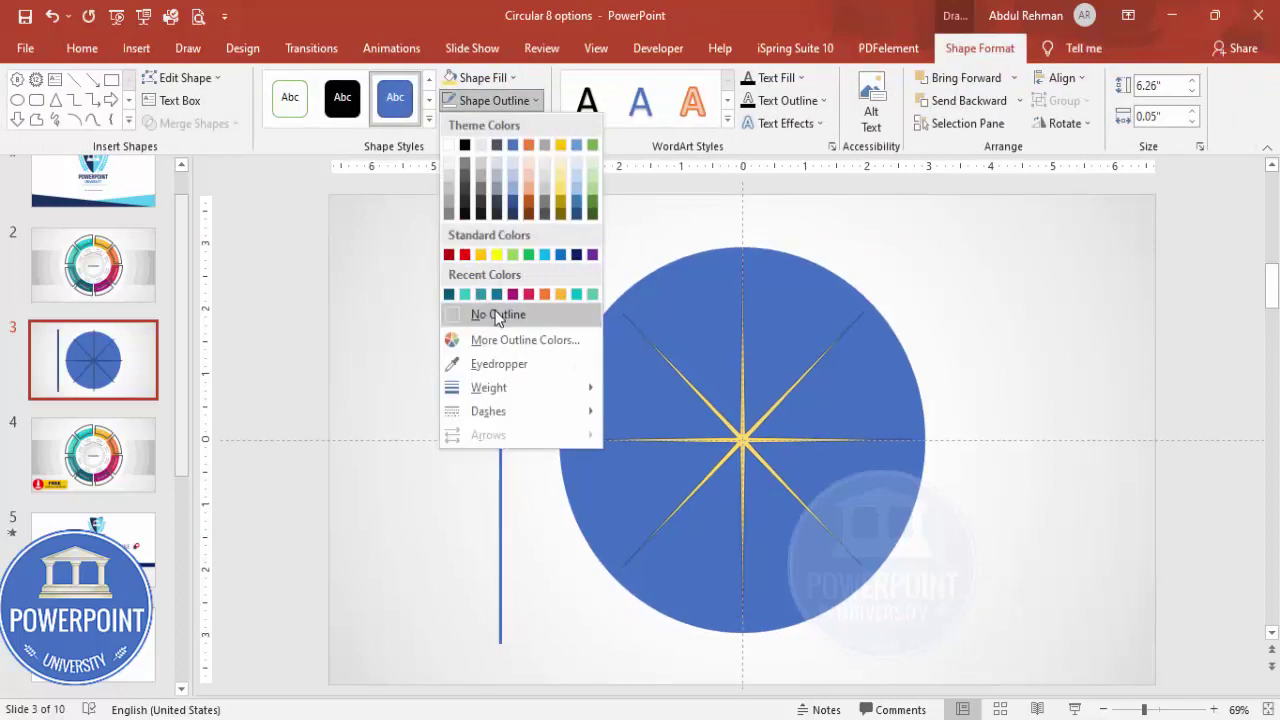
{"action": "left_click", "coordinate": [492, 314]}
{"action": "left_click", "coordinate": [480, 78]}
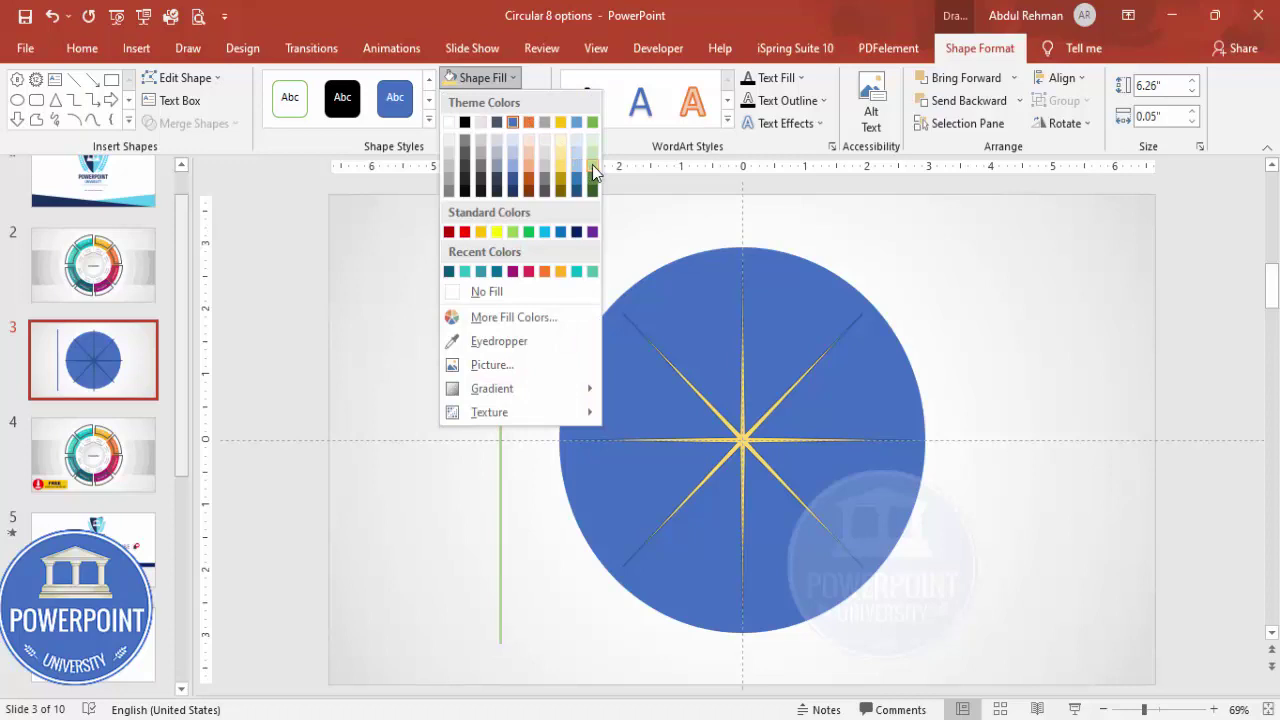
{"action": "left_click", "coordinate": [594, 171]}
Centre the green bar horizontally and vertically on the slide
{"action": "left_click", "coordinate": [1062, 78]}
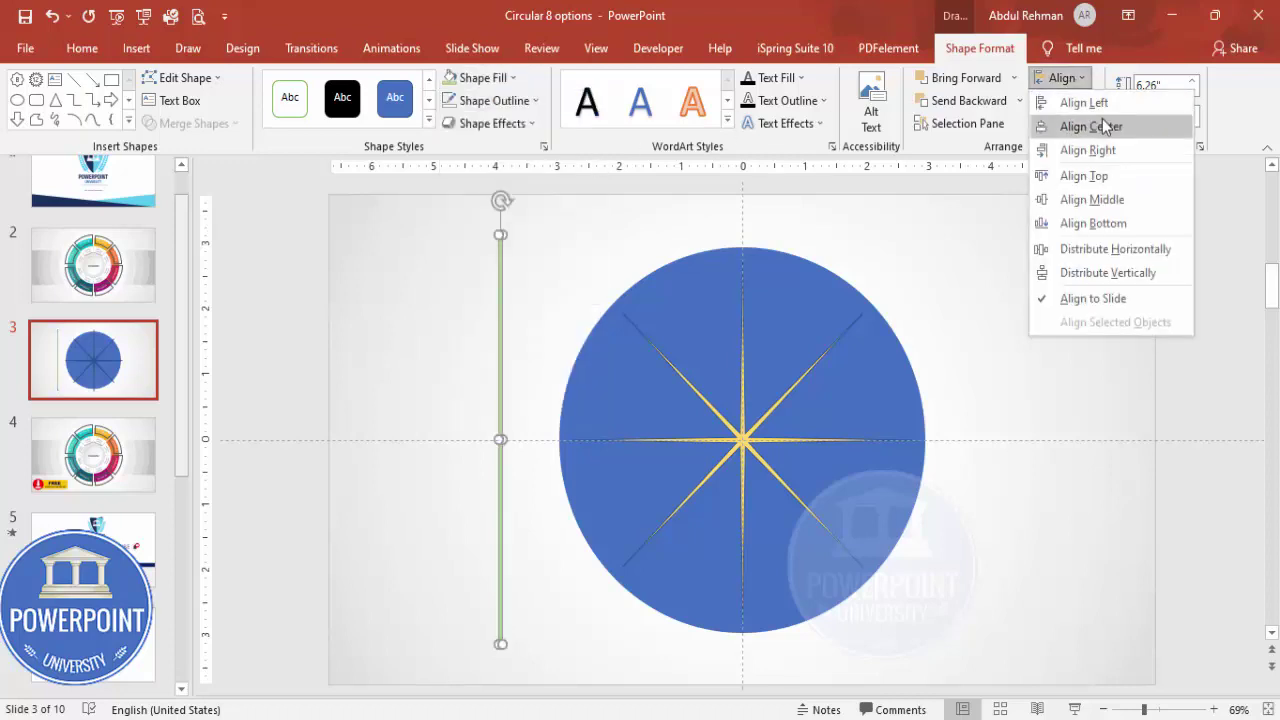
{"action": "left_click", "coordinate": [1105, 126]}
{"action": "left_click", "coordinate": [1062, 78]}
{"action": "left_click", "coordinate": [1126, 199]}
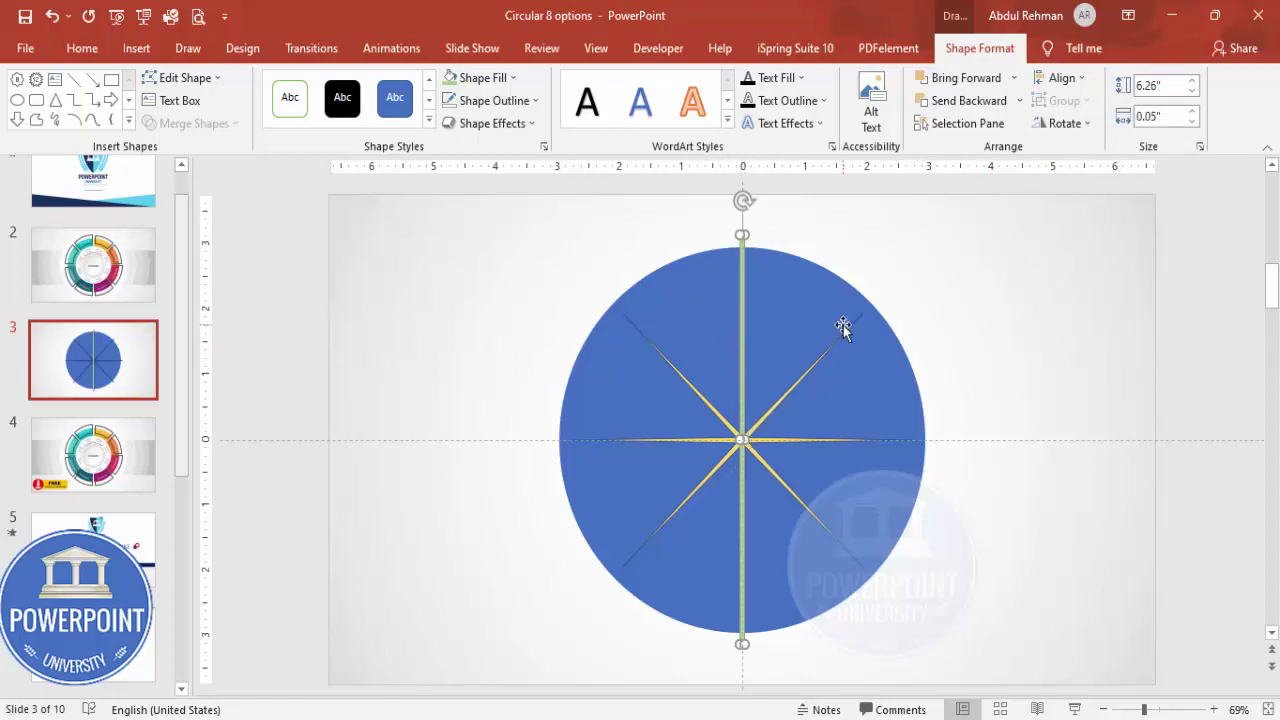
Duplicate the centred bar and rotate copies to 45°, horizontal and the other 45° diagonal
{"action": "key", "text": "ctrl+d"}
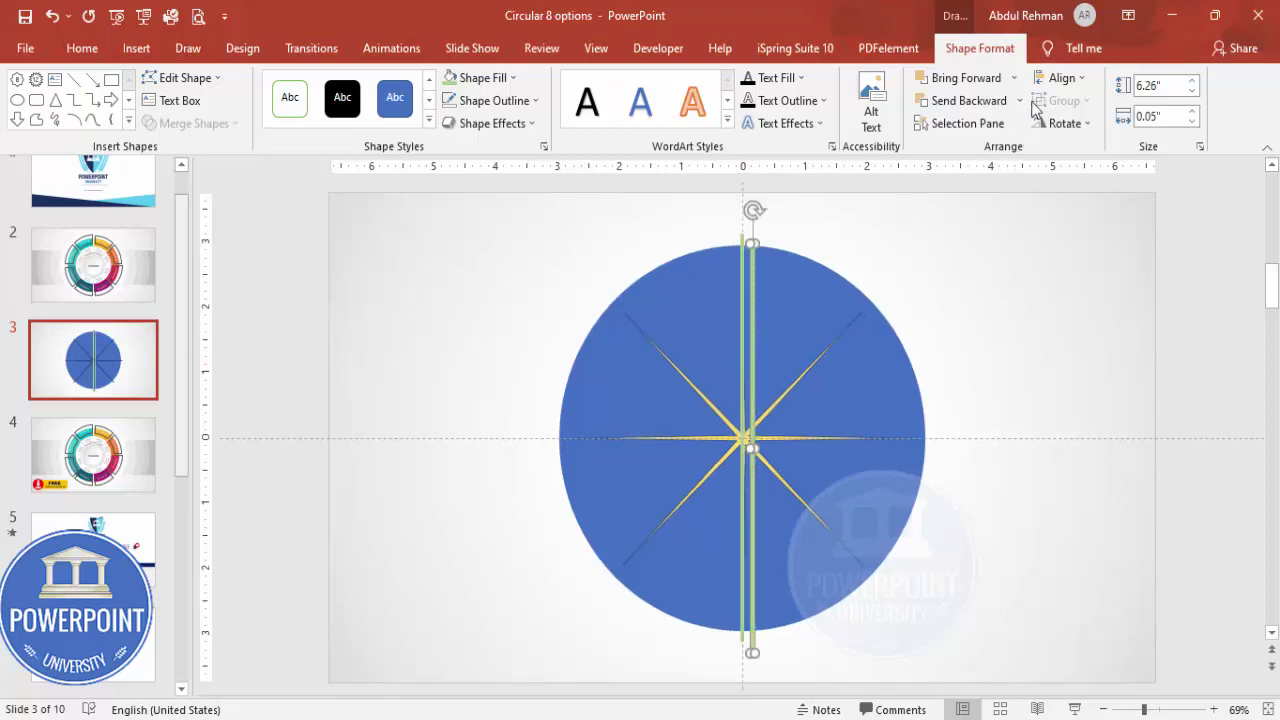
{"action": "left_click", "coordinate": [1062, 78]}
{"action": "left_click", "coordinate": [1085, 126]}
{"action": "left_click", "coordinate": [1062, 78]}
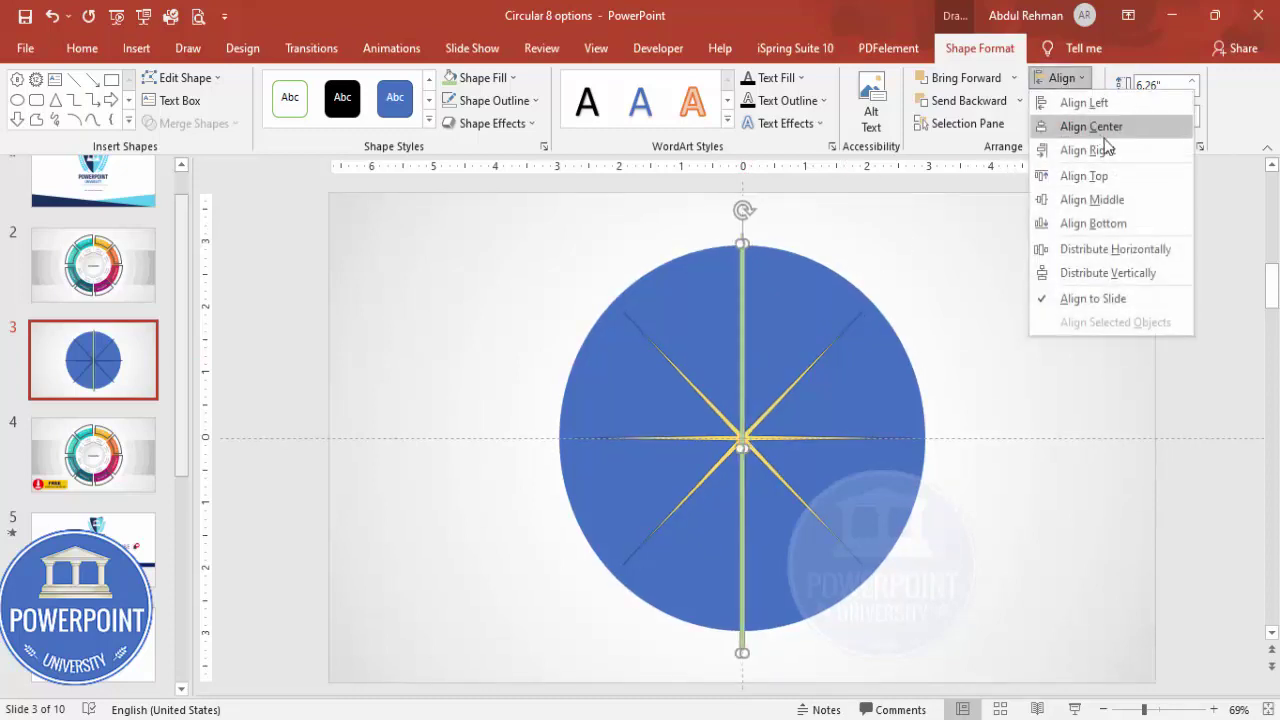
{"action": "left_click", "coordinate": [1117, 197]}
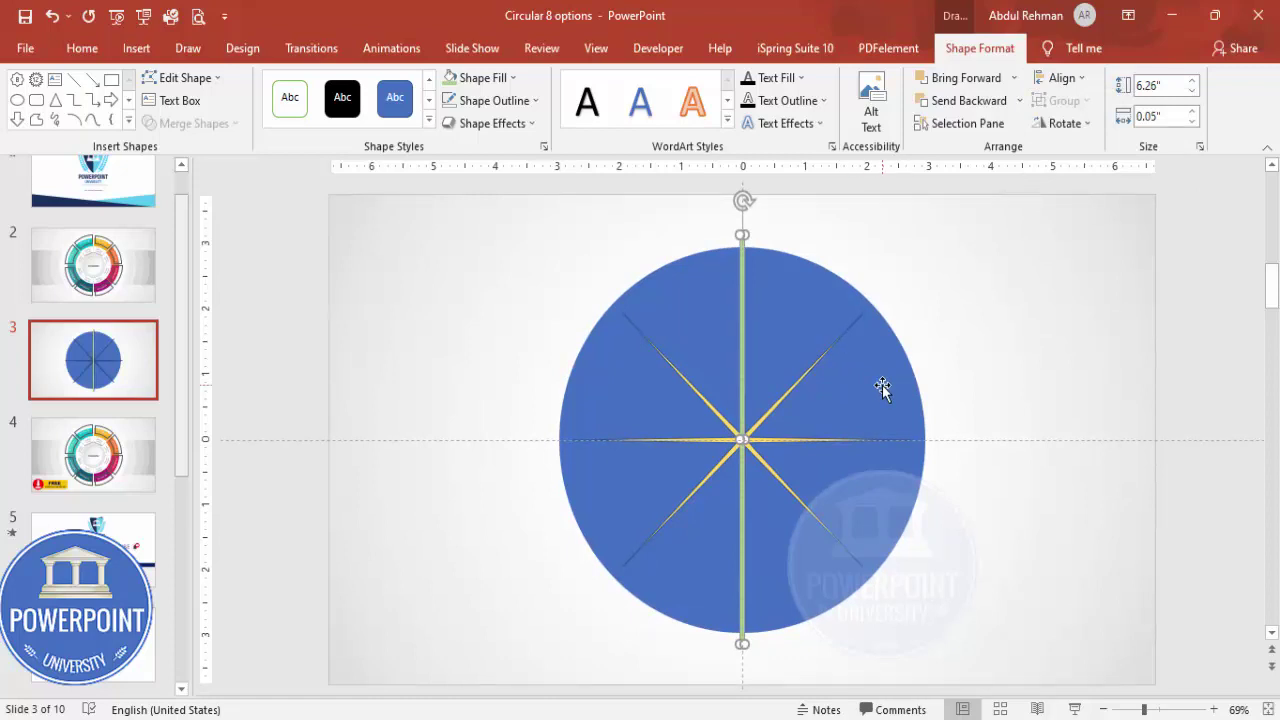
{"action": "key", "text": "alt+Right"}
{"action": "key", "text": "alt+Right"}
{"action": "key", "text": "alt+Right"}
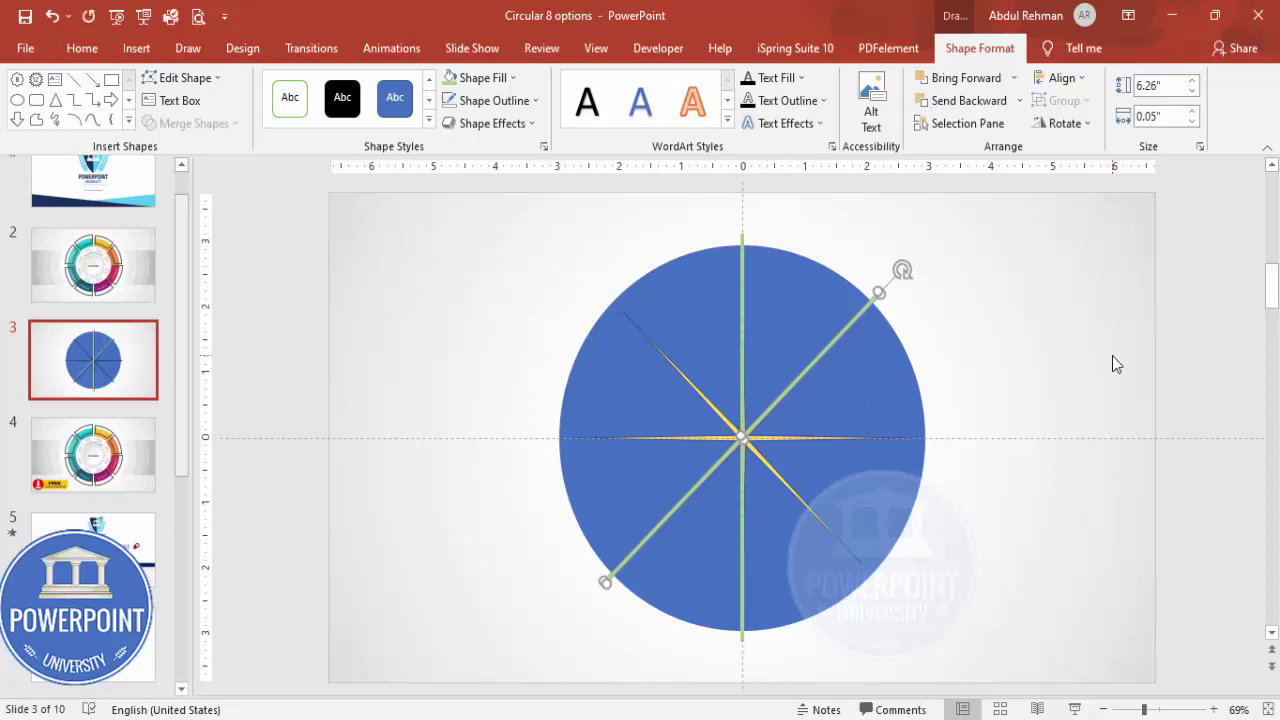
{"action": "key", "text": "alt+Right"}
{"action": "key", "text": "alt+Right"}
{"action": "key", "text": "alt+Right"}
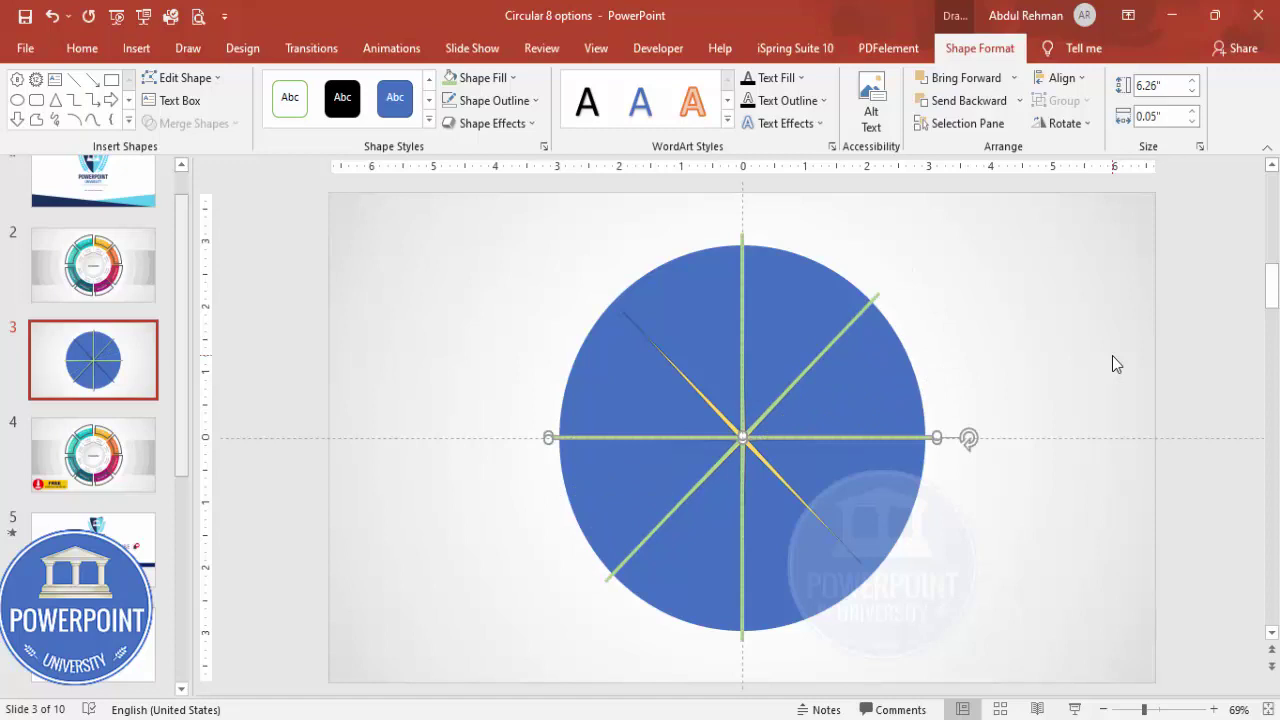
{"action": "key", "text": "alt+Right"}
{"action": "key", "text": "alt+Right"}
{"action": "key", "text": "alt+Right"}
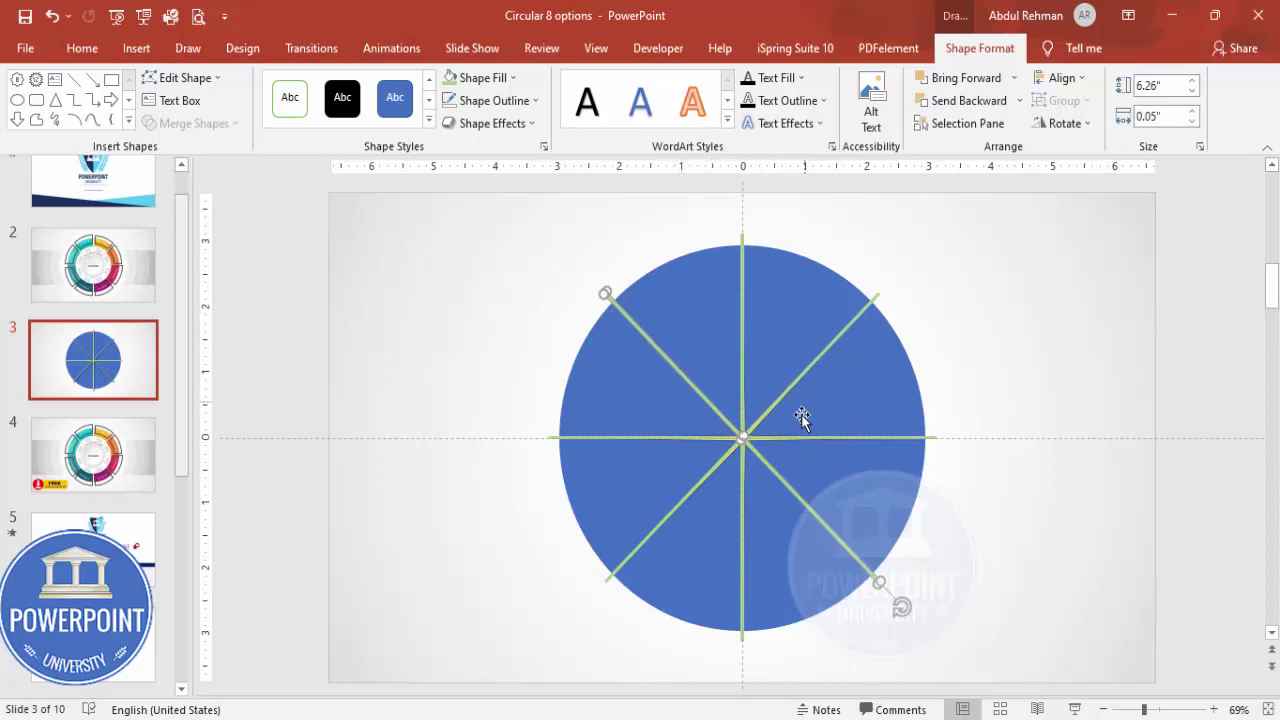
Undo an accidental drag so the blue circle stays centred
{"action": "left_click", "coordinate": [763, 392]}
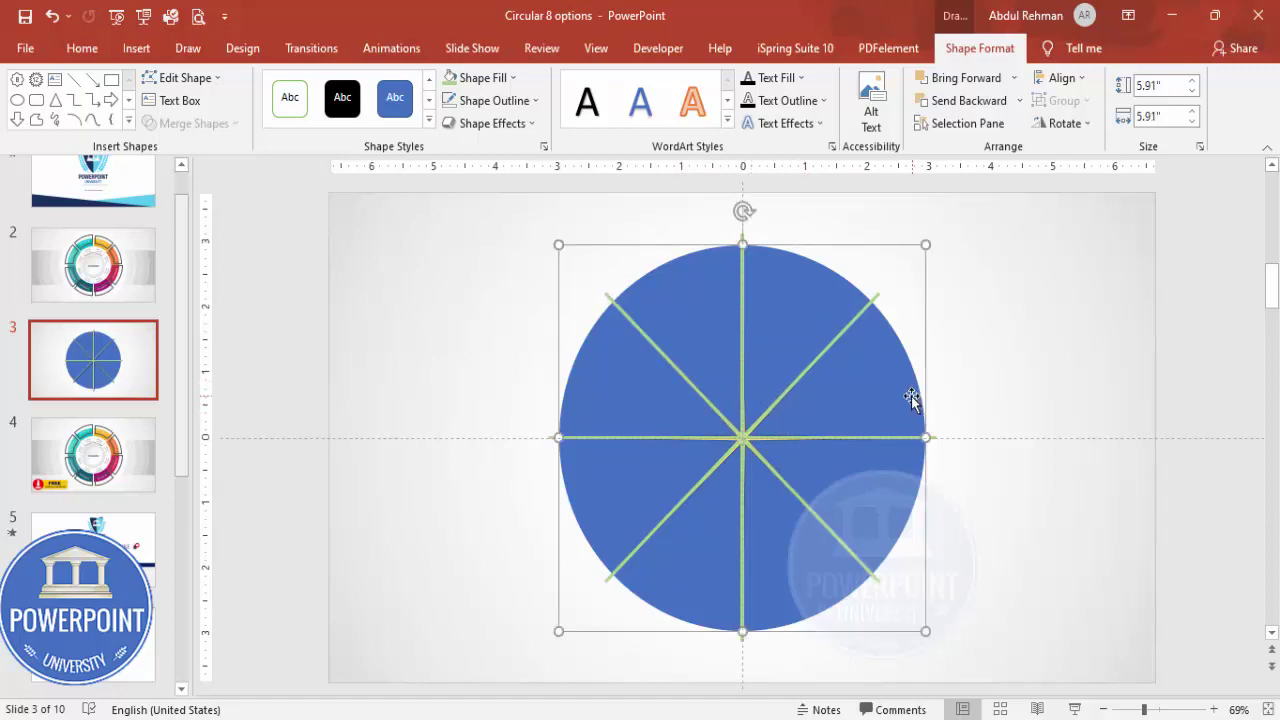
{"action": "left_click_drag", "start_coordinate": [922, 355], "coordinate": [1039, 350]}
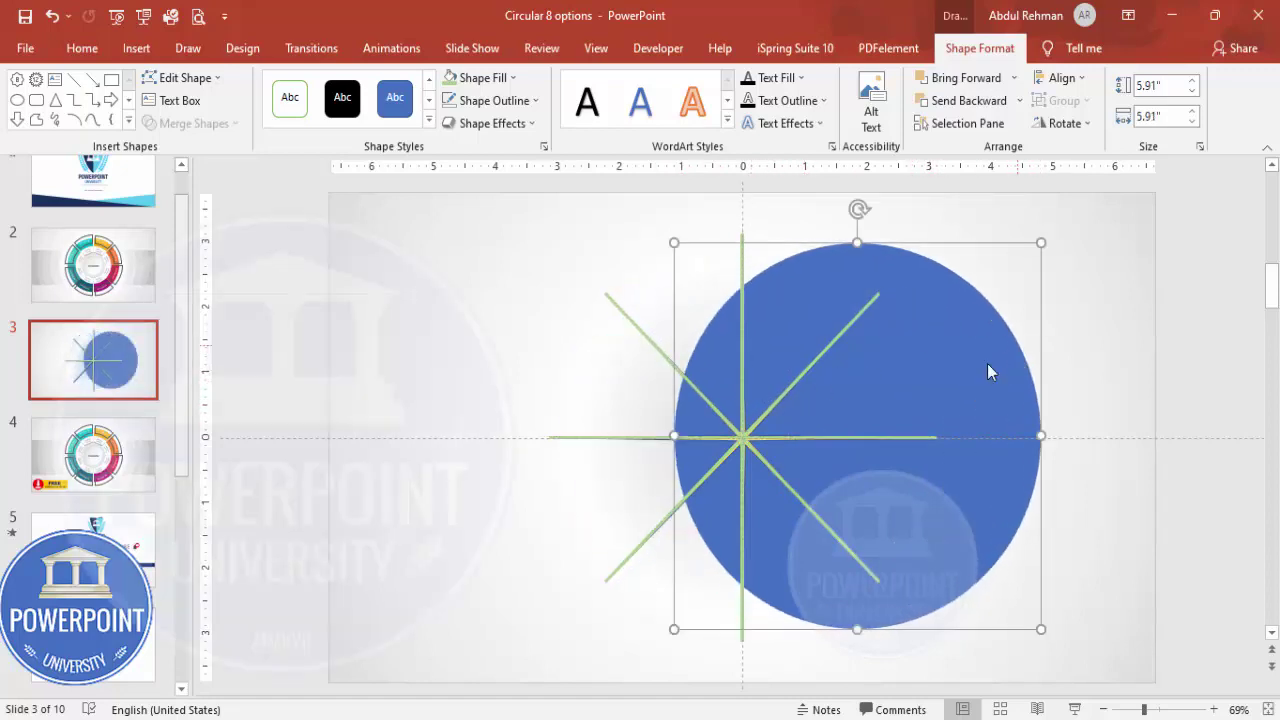
{"action": "key", "text": "ctrl+z"}
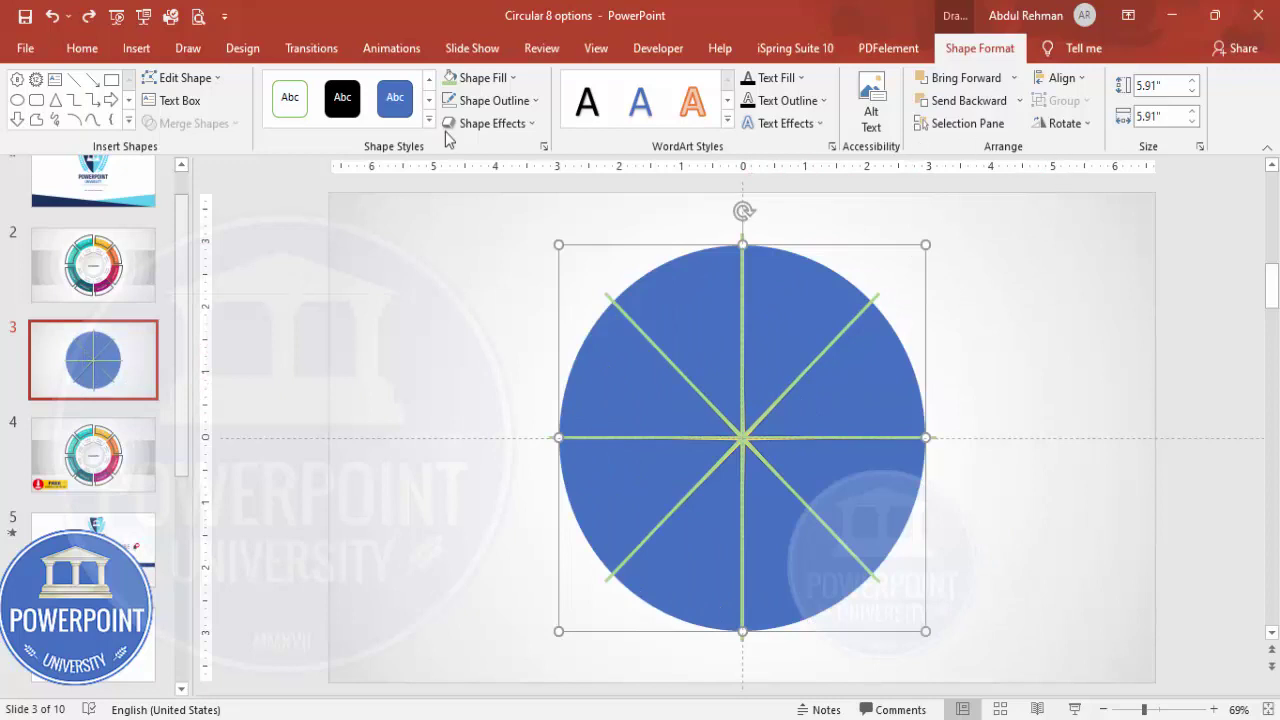
Delete the Star: 8 Points 5 shape using the Selection Pane
{"action": "left_click", "coordinate": [82, 48]}
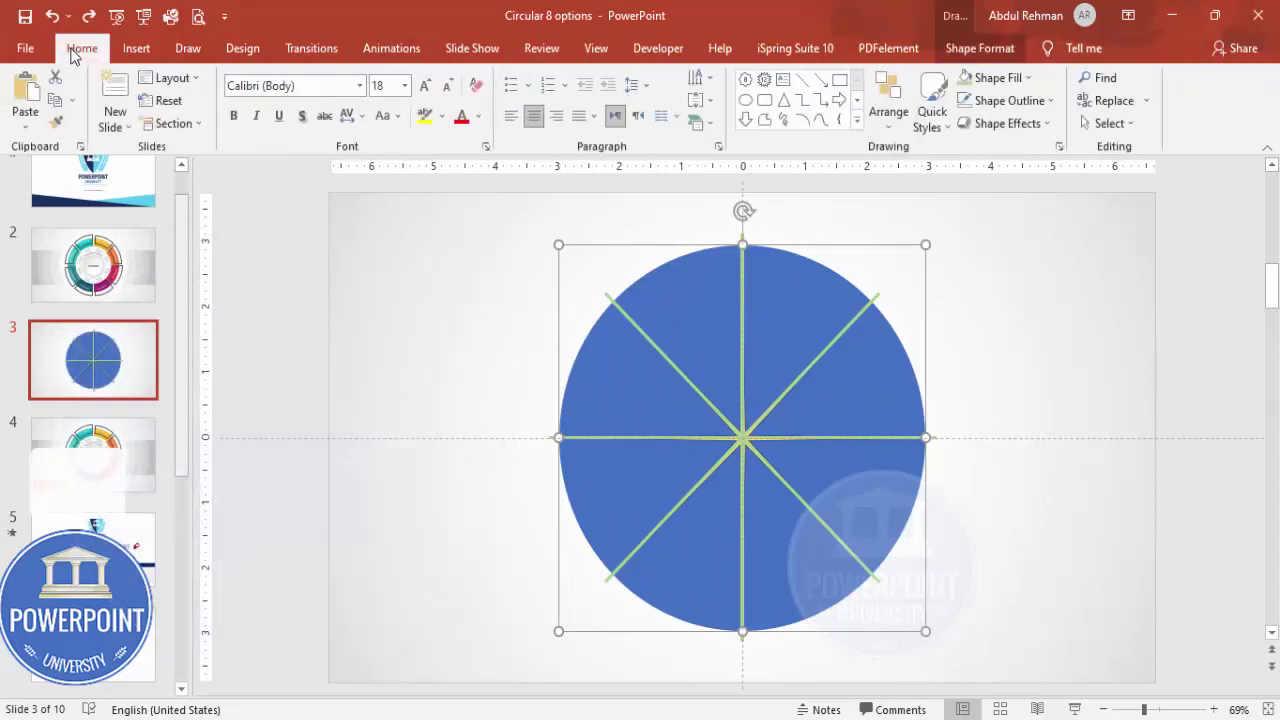
{"action": "left_click", "coordinate": [1108, 123]}
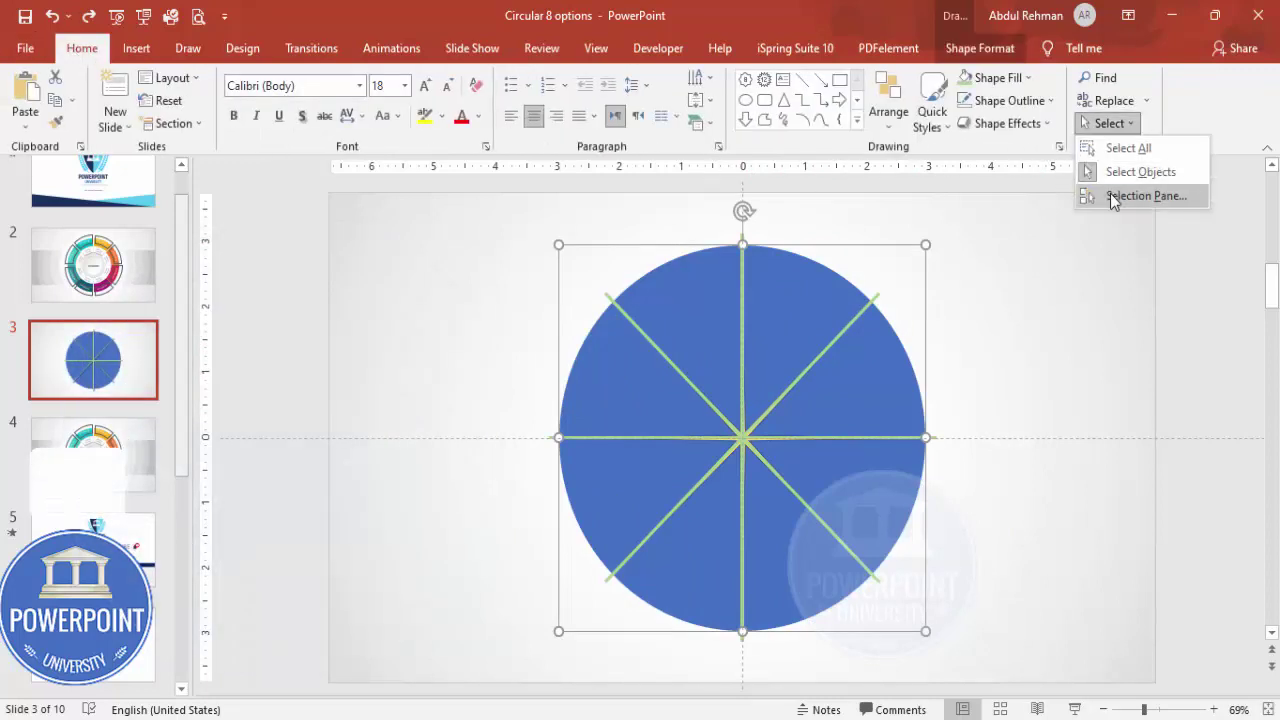
{"action": "left_click", "coordinate": [1100, 191]}
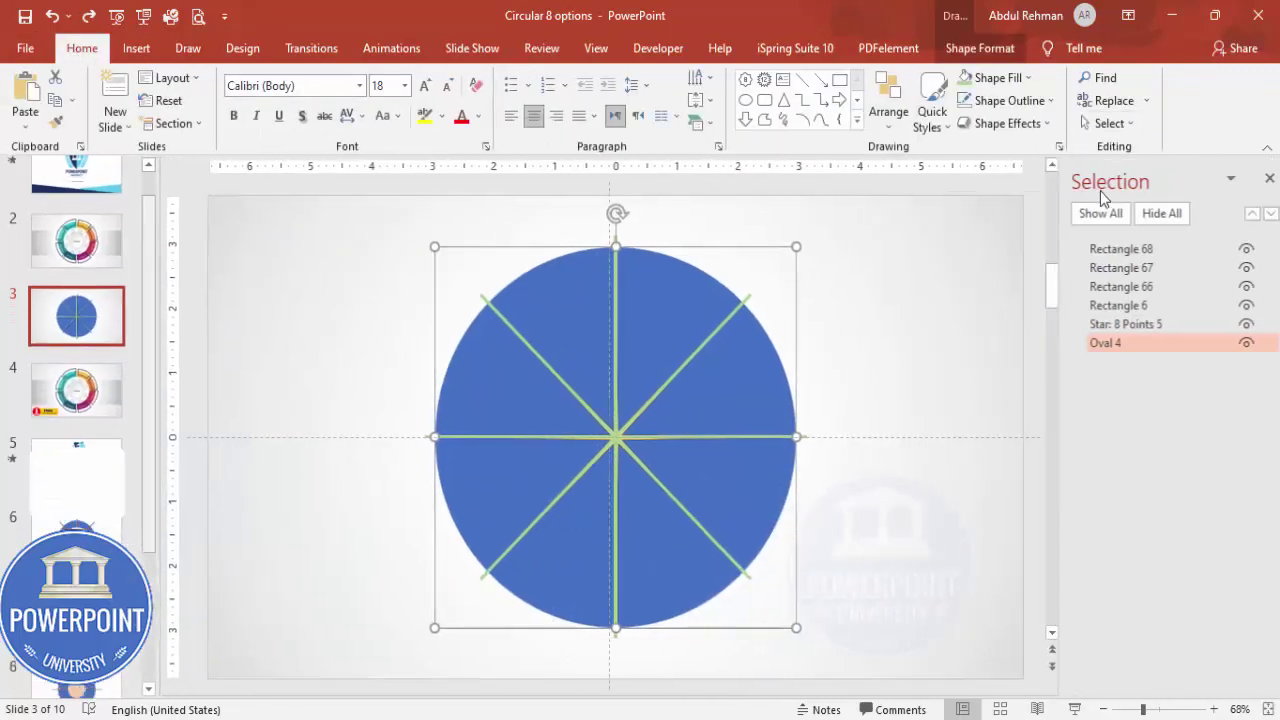
{"action": "left_click", "coordinate": [1115, 323]}
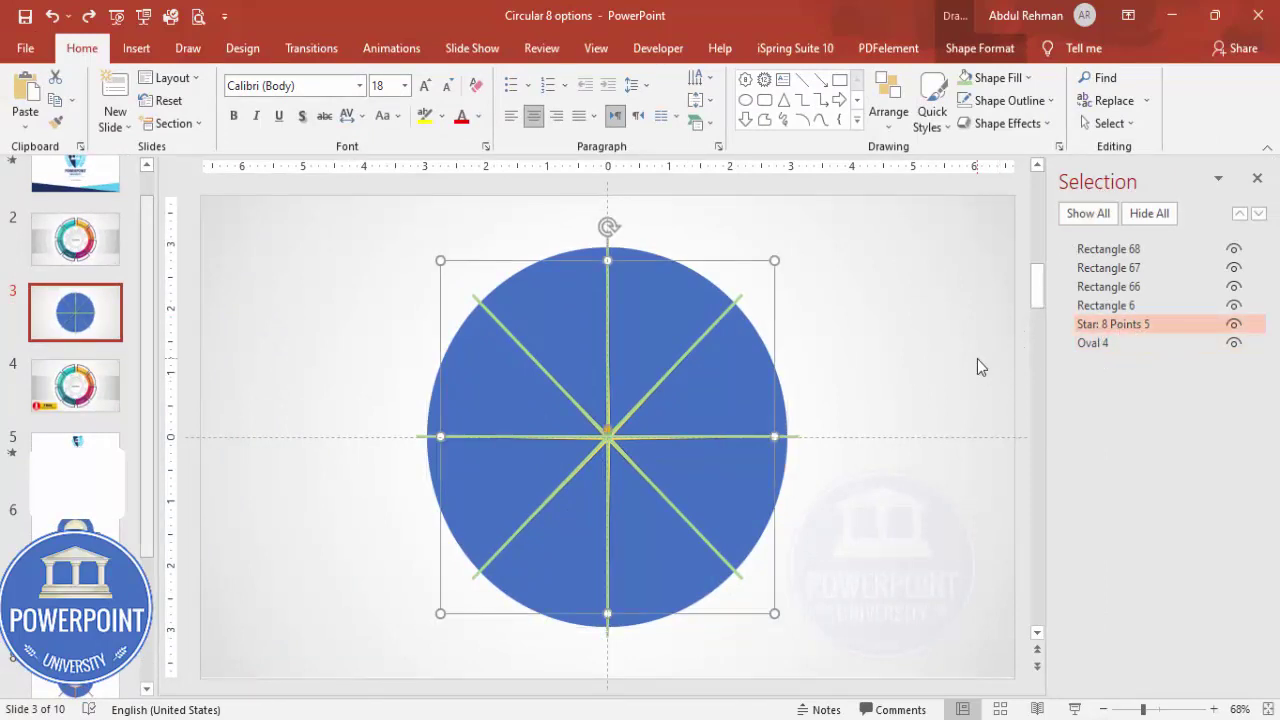
{"action": "key", "text": "Delete"}
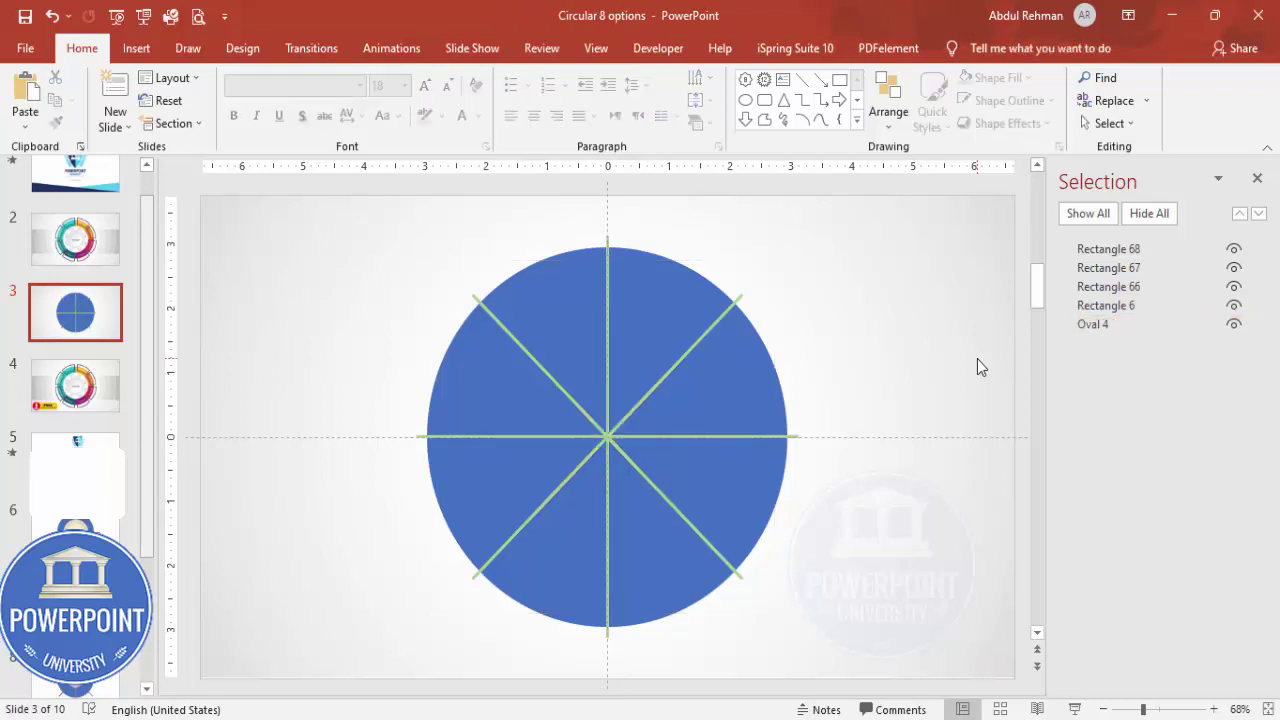
{"action": "left_click", "coordinate": [1257, 178]}
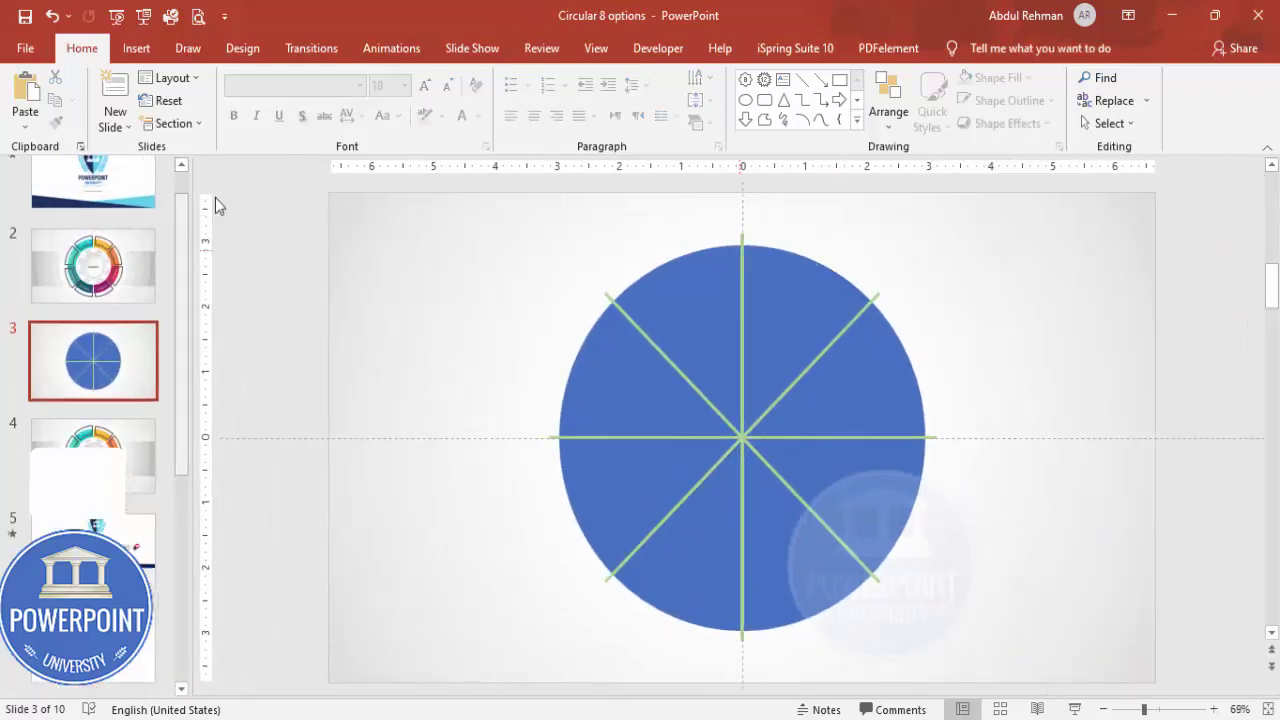
Draw a 3.05-inch octagon over the circle's centre with no outline and a light yellow fill
{"action": "left_click", "coordinate": [137, 48]}
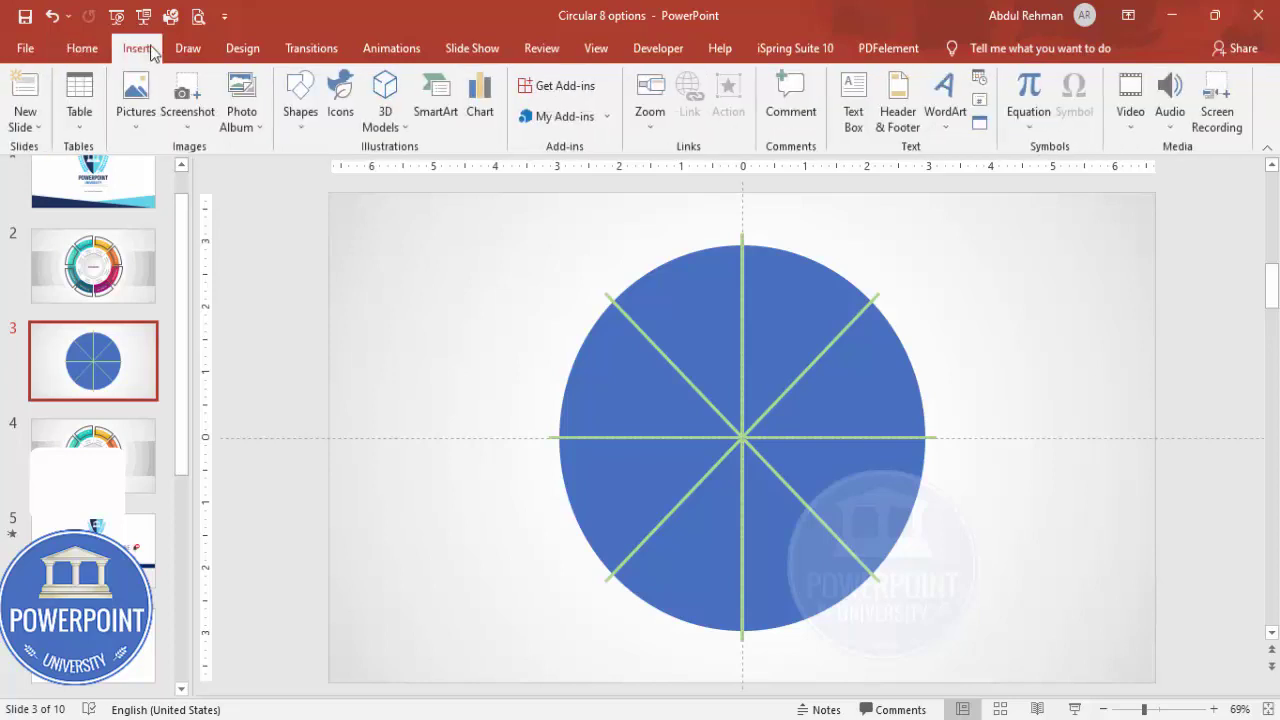
{"action": "left_click", "coordinate": [301, 130]}
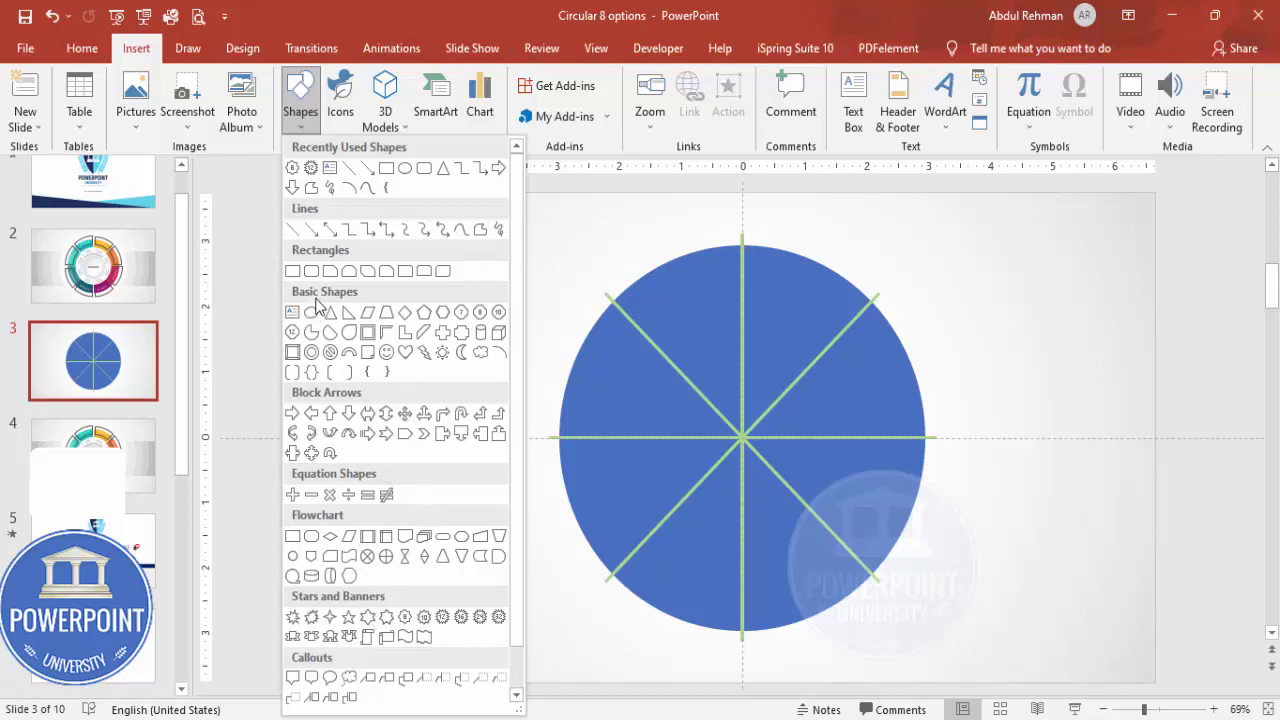
{"action": "left_click", "coordinate": [480, 313]}
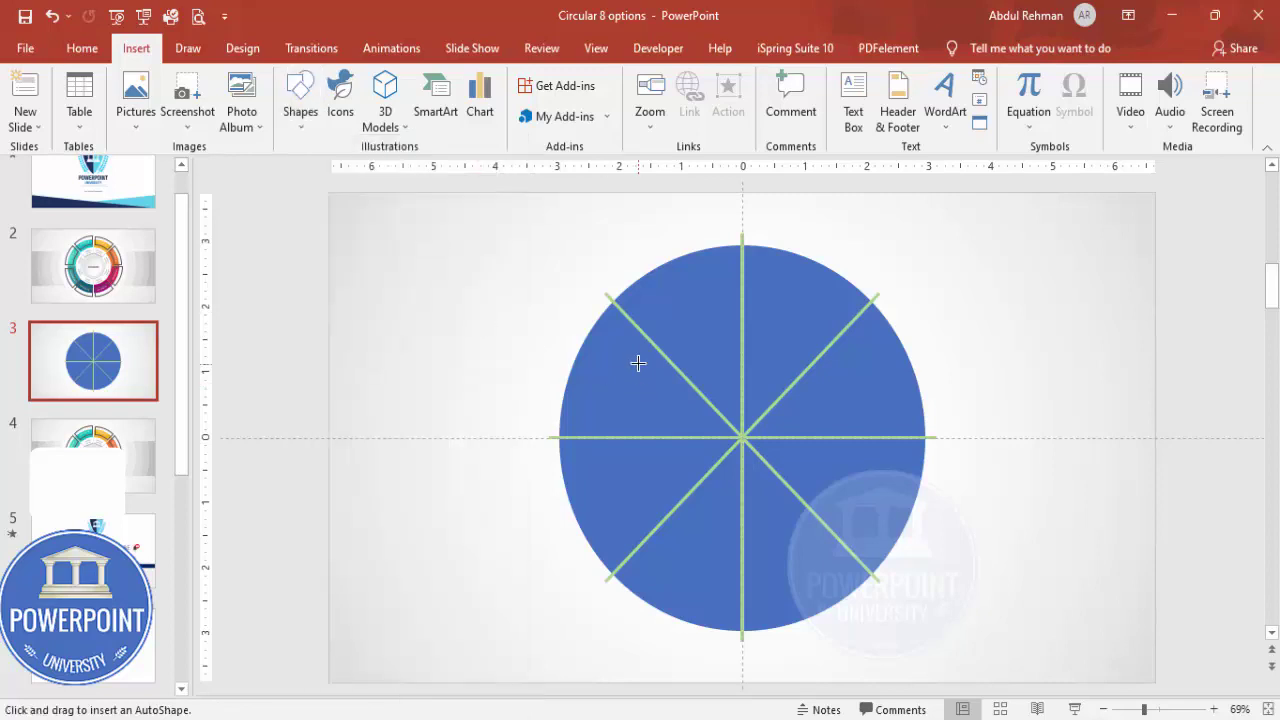
{"action": "left_click_drag", "start_coordinate": [638, 363], "coordinate": [826, 550]}
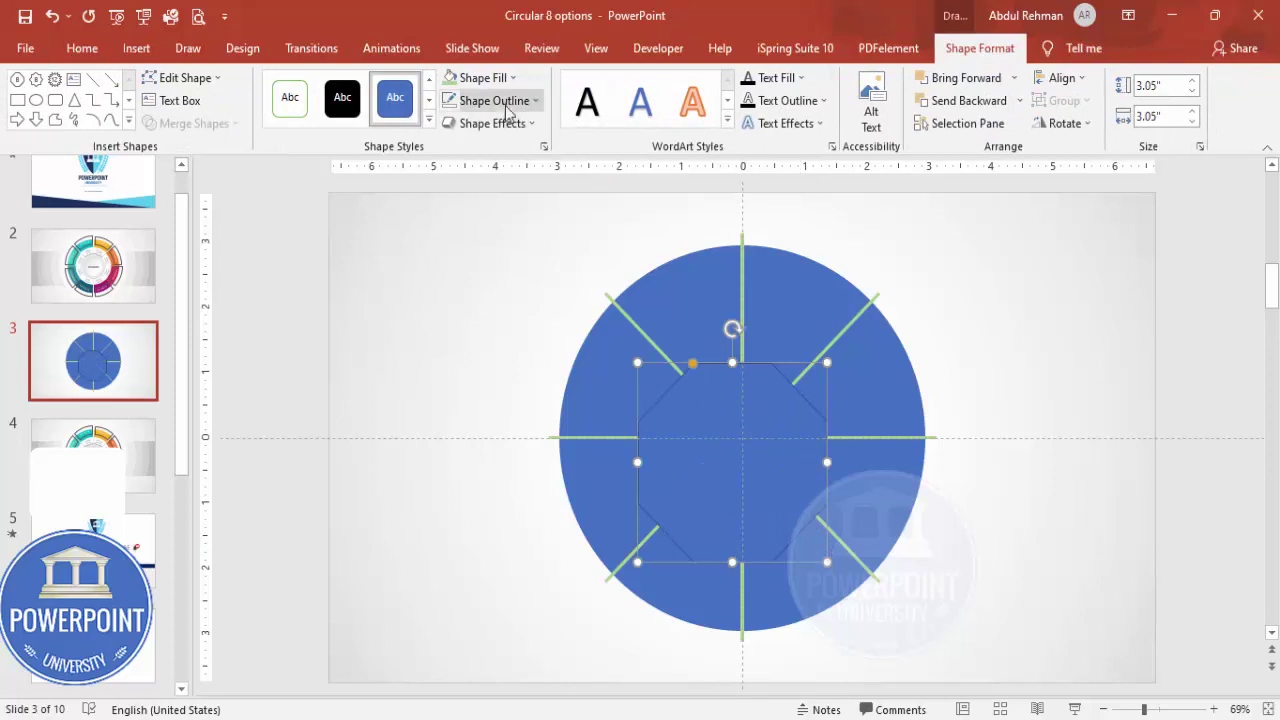
{"action": "left_click", "coordinate": [506, 102]}
{"action": "left_click", "coordinate": [500, 318]}
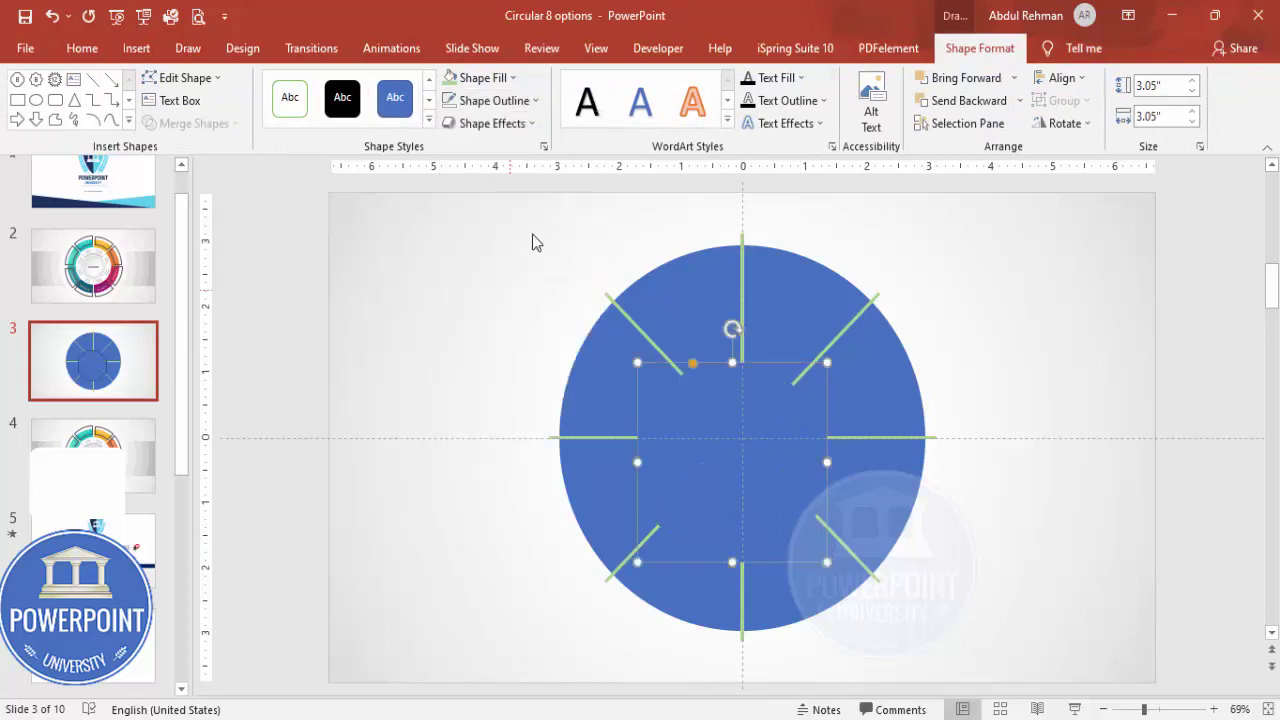
{"action": "left_click", "coordinate": [491, 80]}
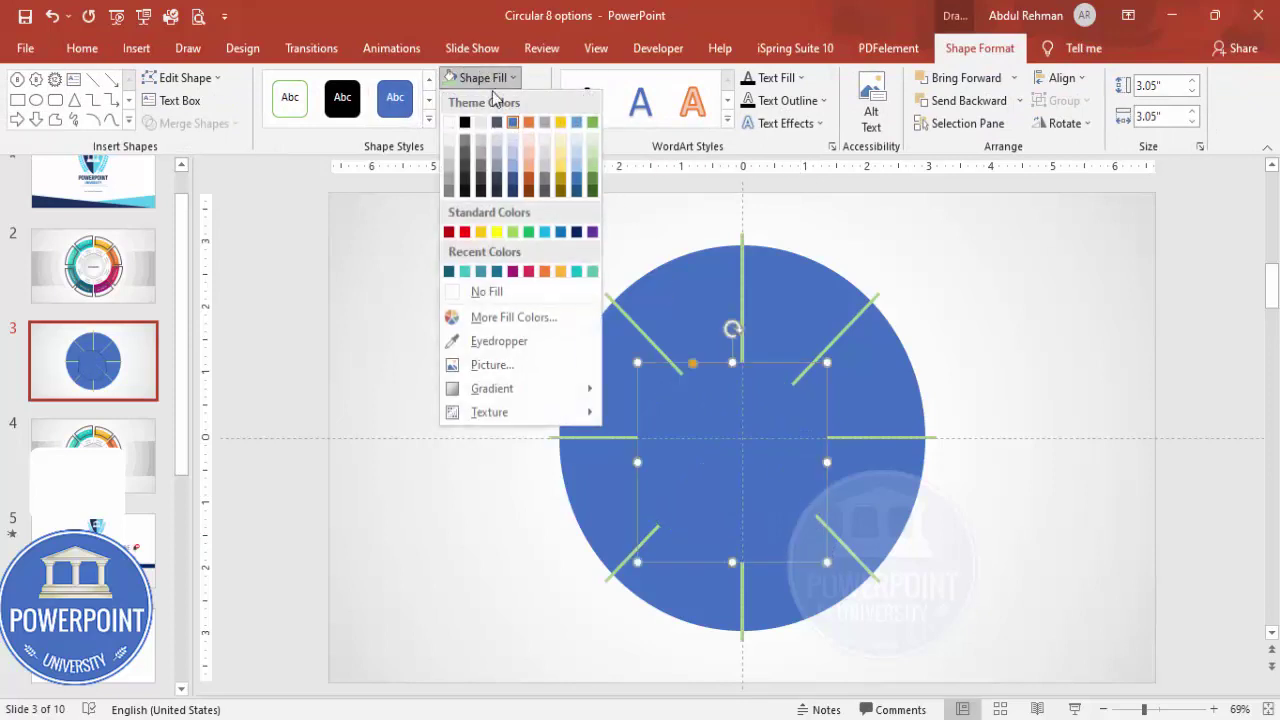
{"action": "left_click", "coordinate": [558, 155]}
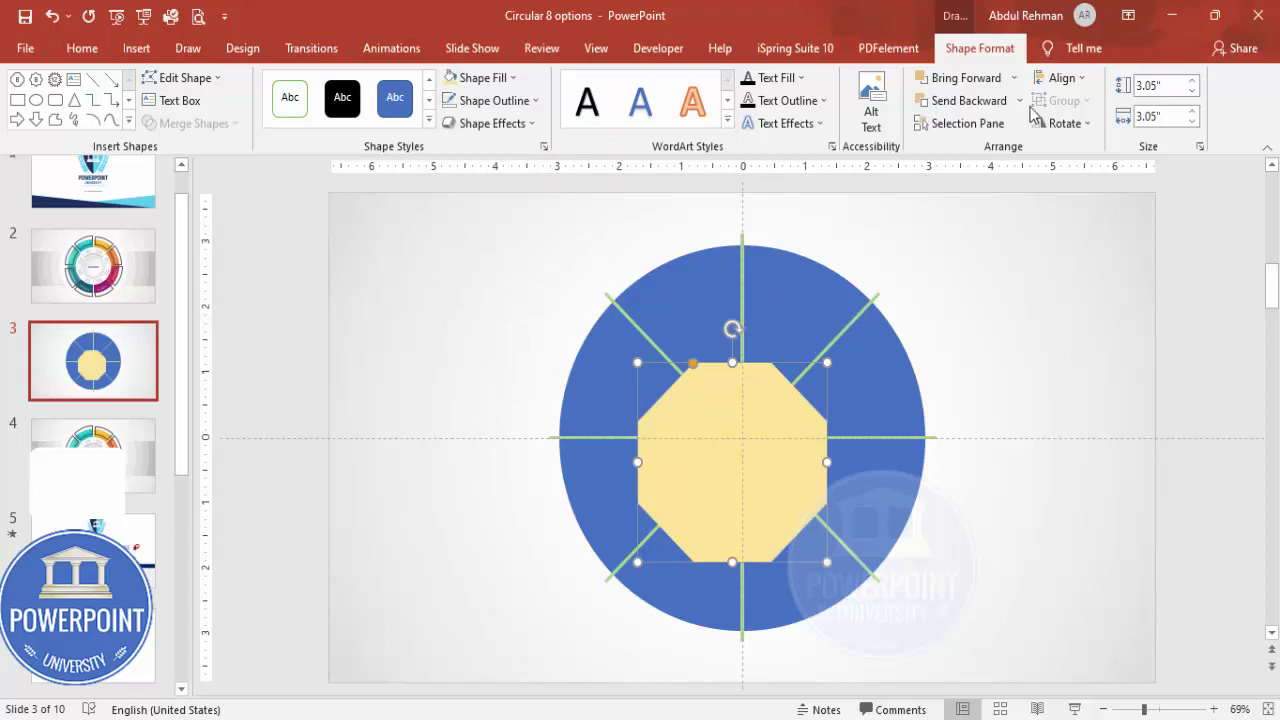
Centre the yellow octagon horizontally and vertically on the slide
{"action": "left_click", "coordinate": [1061, 79]}
{"action": "left_click", "coordinate": [1091, 125]}
{"action": "left_click", "coordinate": [1061, 79]}
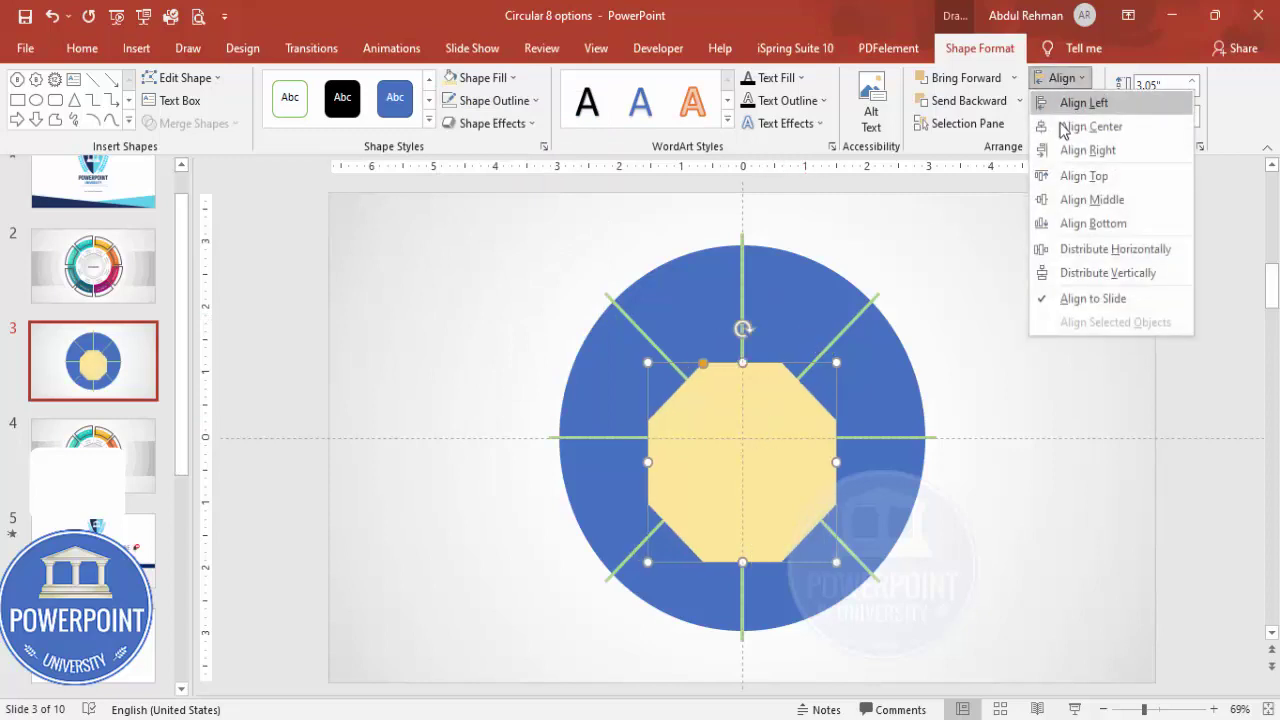
{"action": "left_click", "coordinate": [1092, 199]}
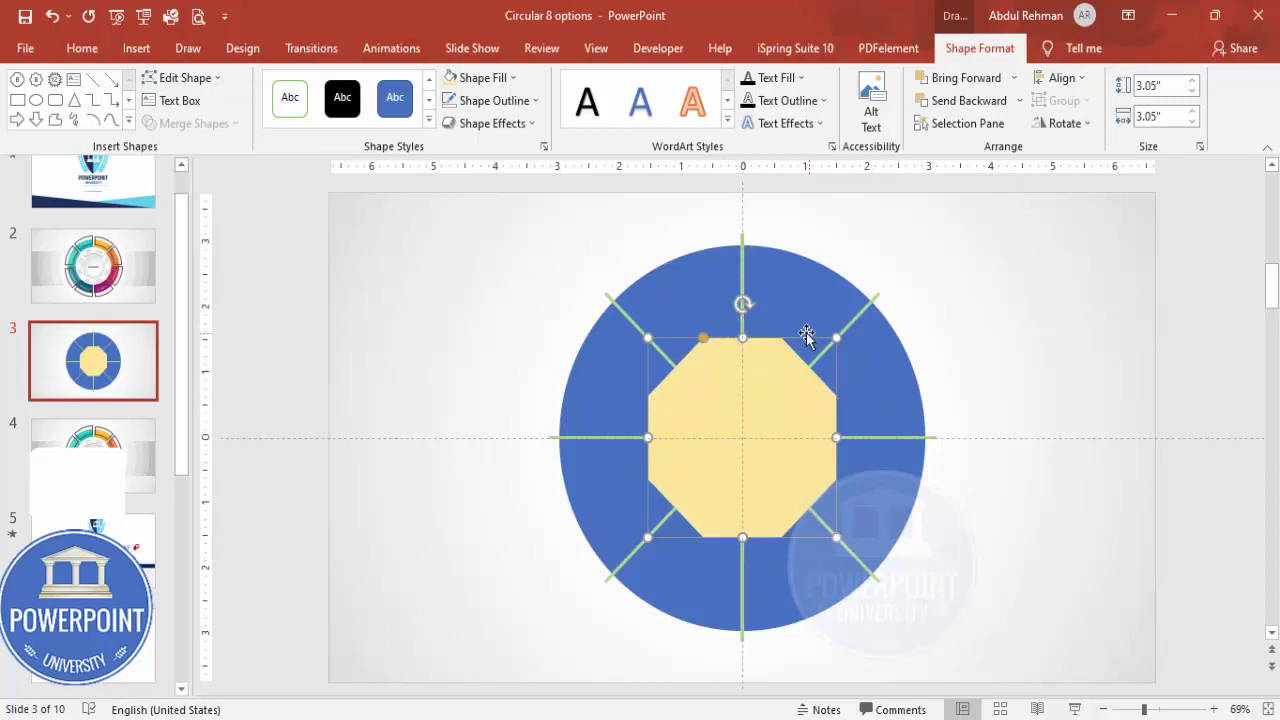
Rotate the octagon so its corners line up with the green spokes
{"action": "left_click_drag", "start_coordinate": [743, 304], "coordinate": [791, 316]}
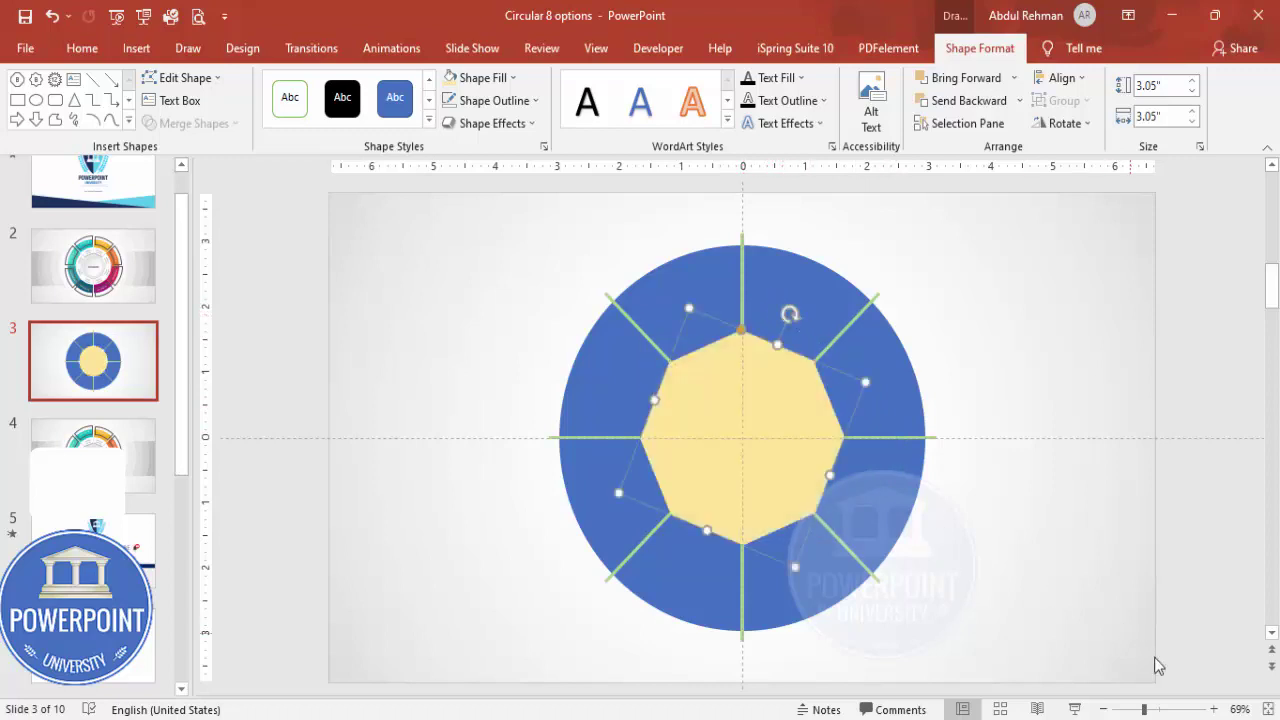
{"action": "left_click", "coordinate": [1189, 708]}
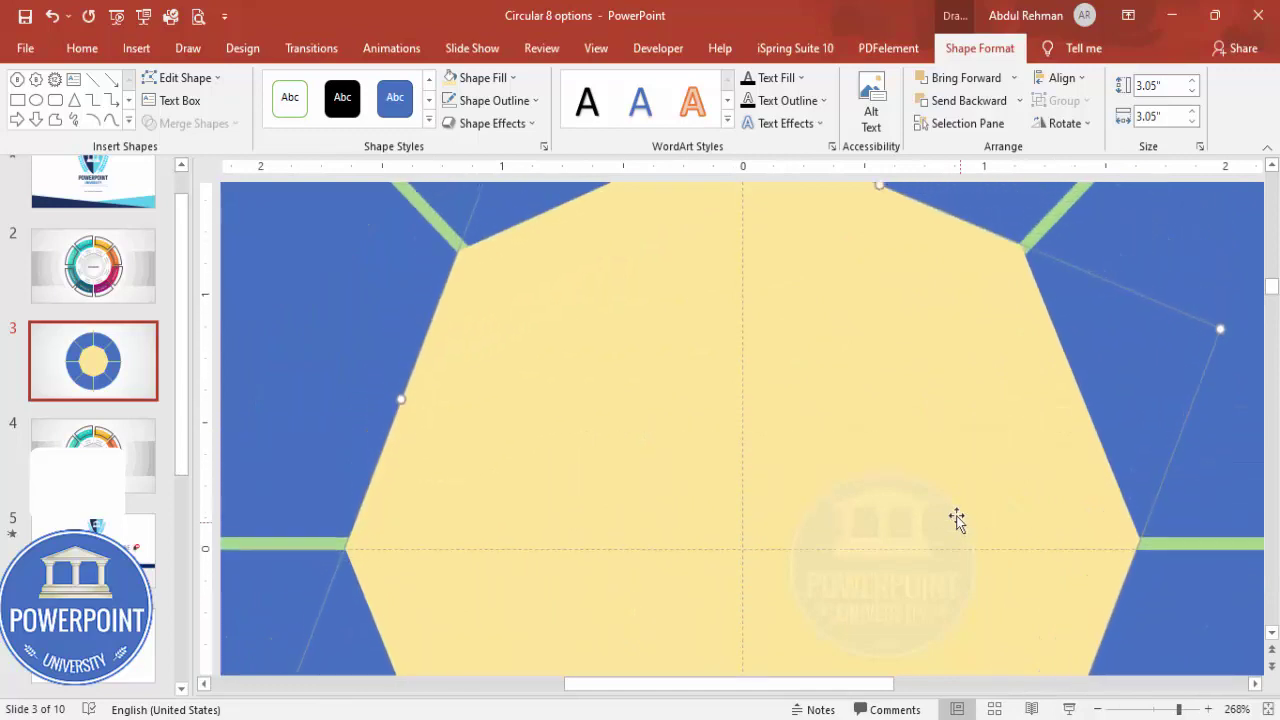
{"action": "scroll", "coordinate": [957, 519], "scroll_direction": "up", "scroll_amount": 5}
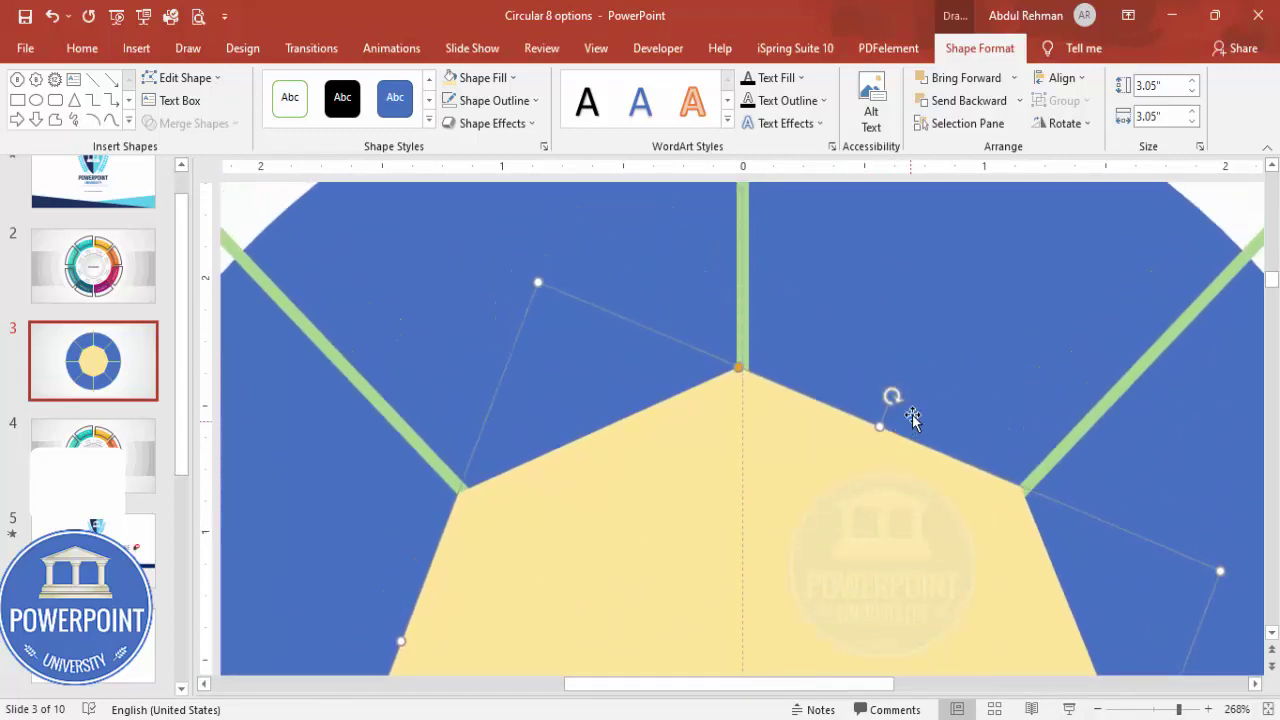
{"action": "left_click_drag", "start_coordinate": [887, 397], "coordinate": [876, 390]}
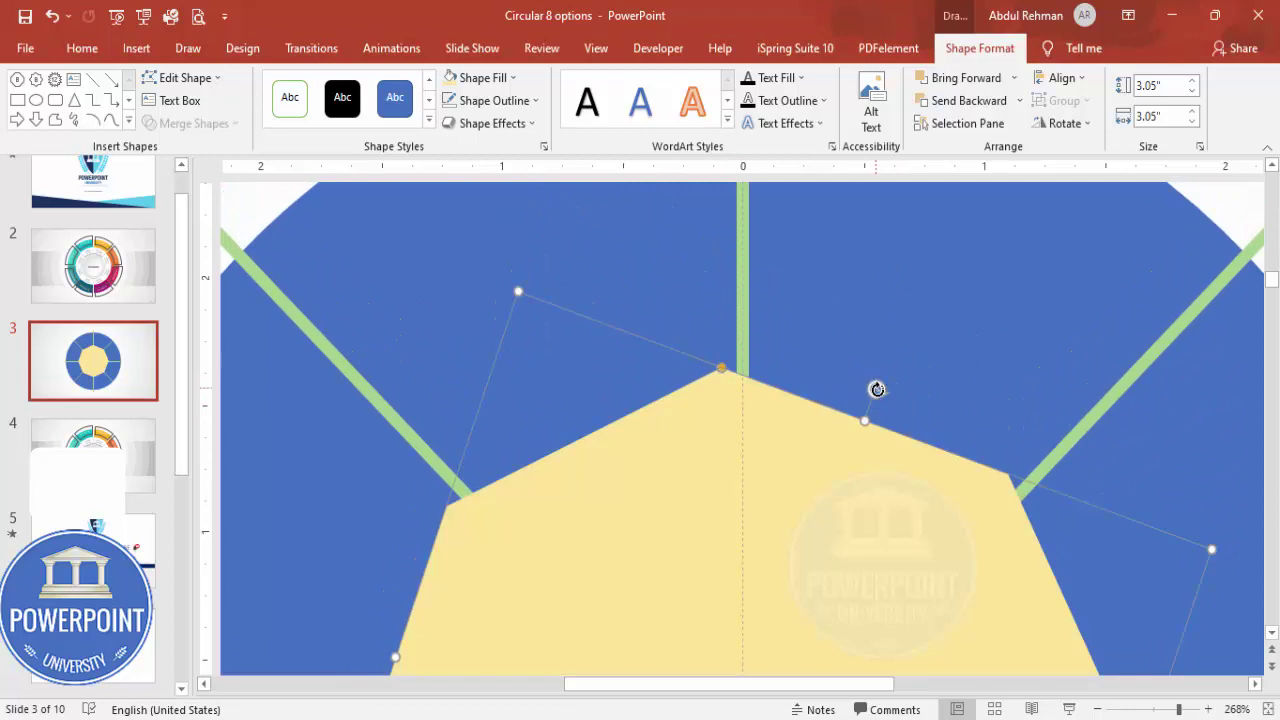
{"action": "left_click_drag", "start_coordinate": [877, 390], "coordinate": [895, 395]}
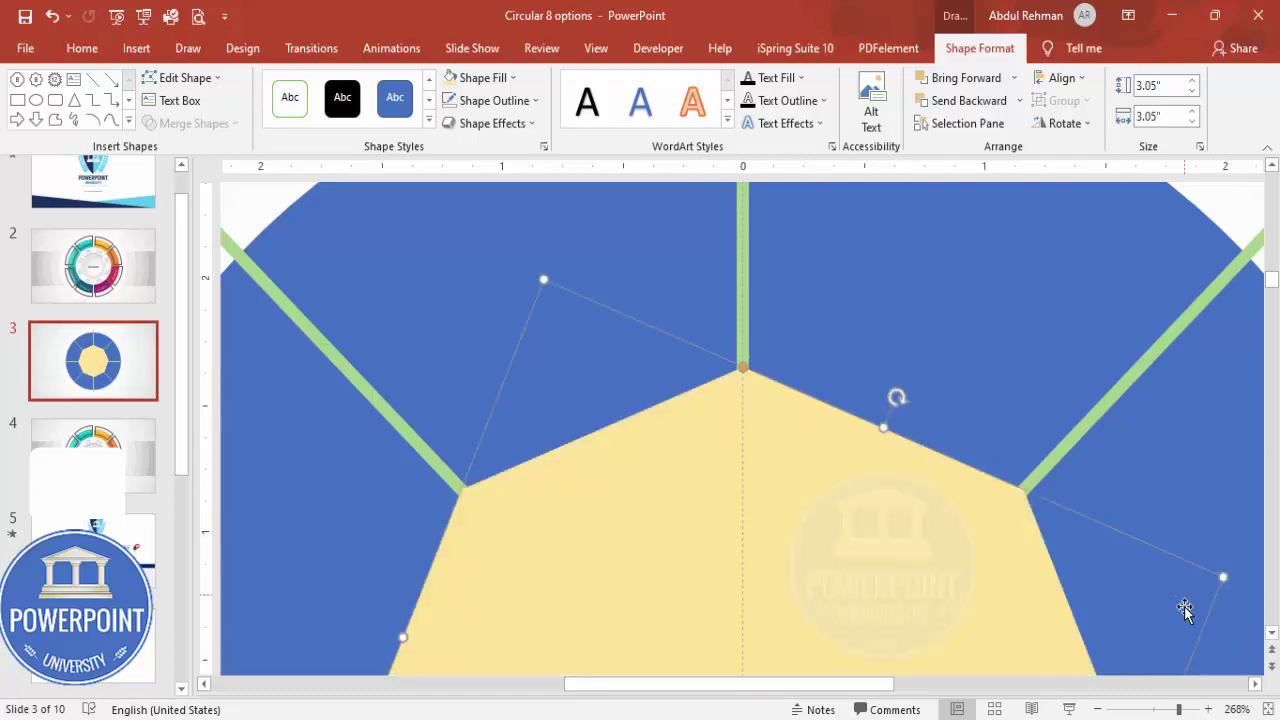
{"action": "left_click", "coordinate": [1264, 709]}
{"action": "left_click", "coordinate": [1027, 367]}
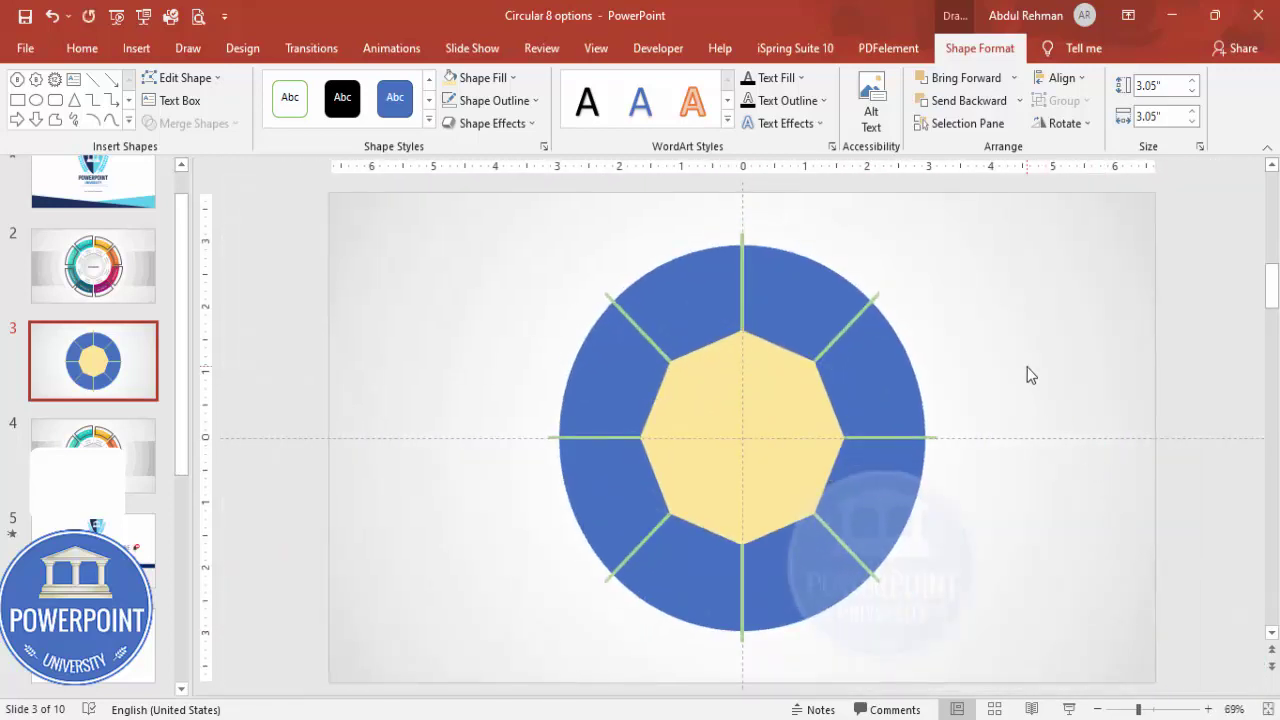
Shrink the octagon to 2.75 inches
{"action": "left_click", "coordinate": [782, 415]}
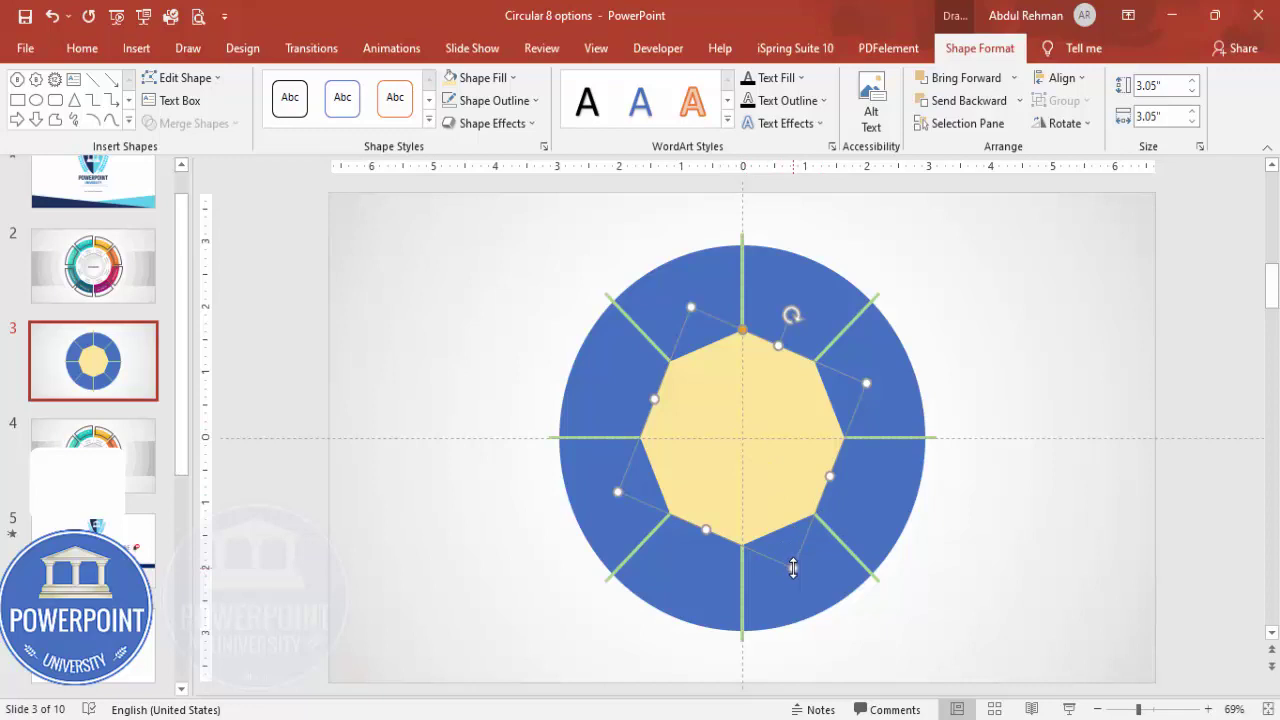
{"action": "left_click_drag", "start_coordinate": [793, 568], "coordinate": [787, 551]}
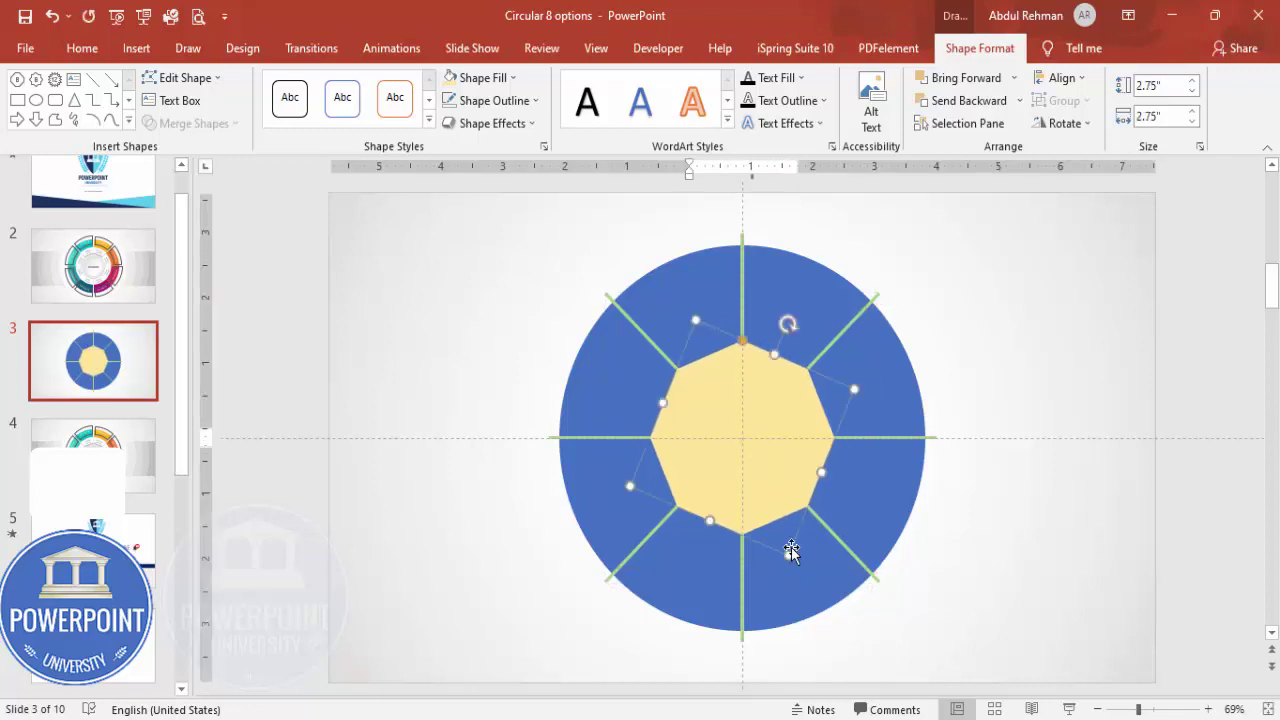
{"action": "left_click", "coordinate": [1006, 509]}
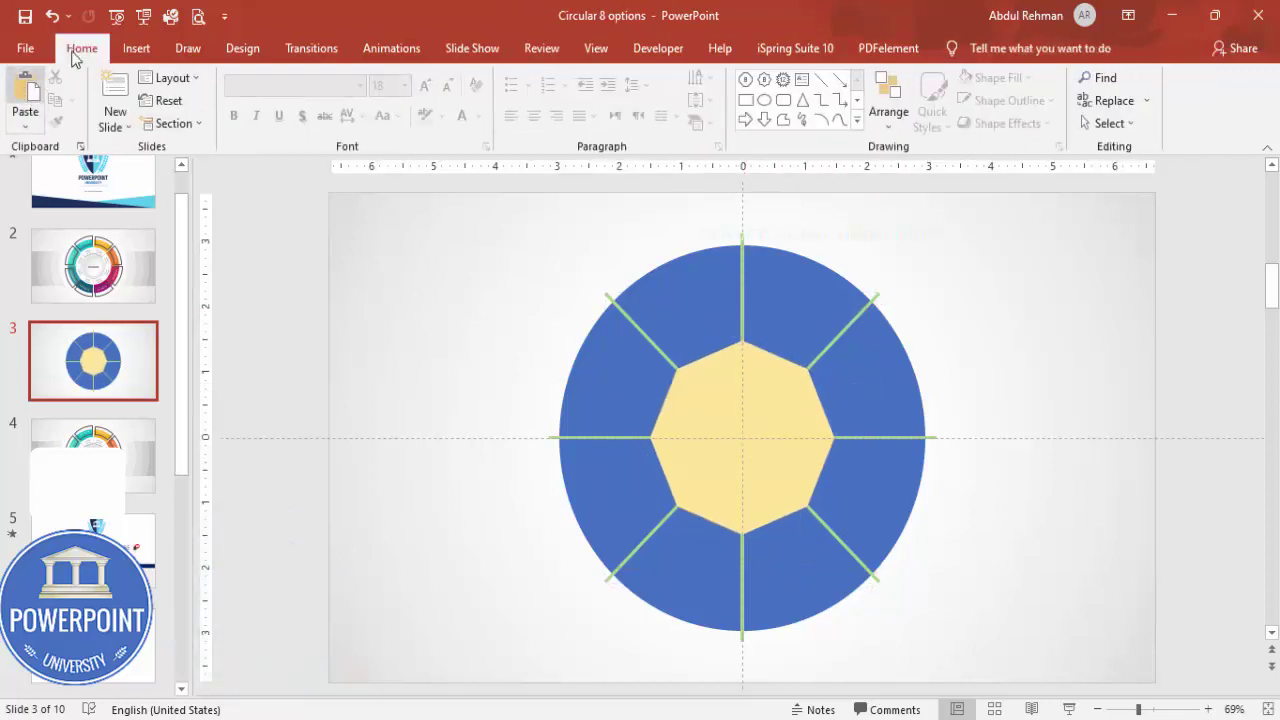
Draw a 4-inch circle over the octagon with no outline and a light green fill
{"action": "left_click", "coordinate": [136, 48]}
{"action": "left_click", "coordinate": [299, 105]}
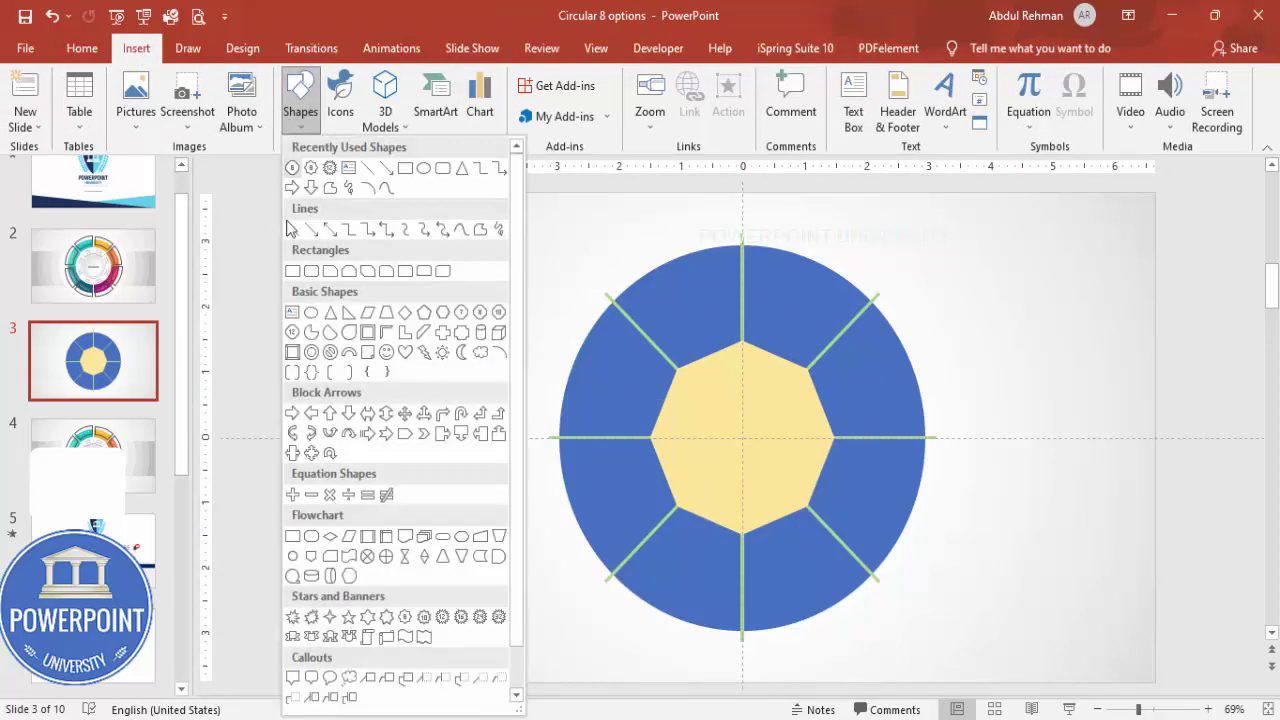
{"action": "left_click", "coordinate": [311, 313]}
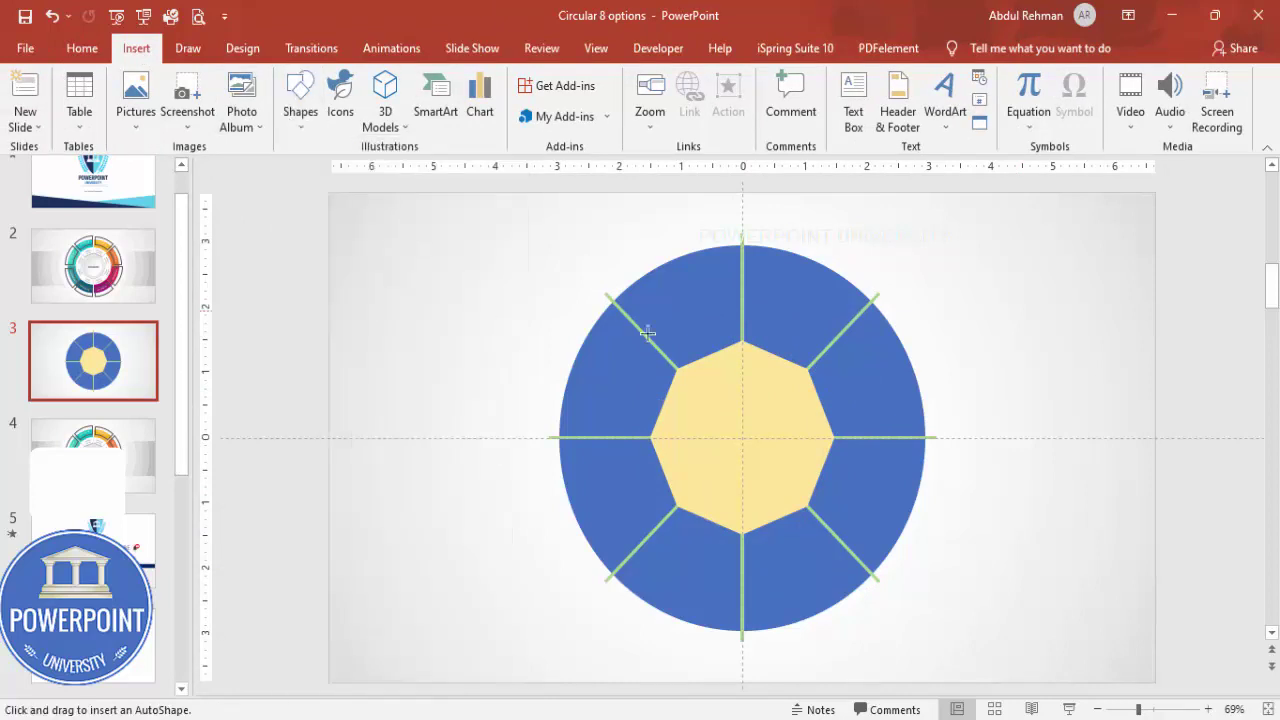
{"action": "left_click_drag", "start_coordinate": [645, 330], "coordinate": [890, 581]}
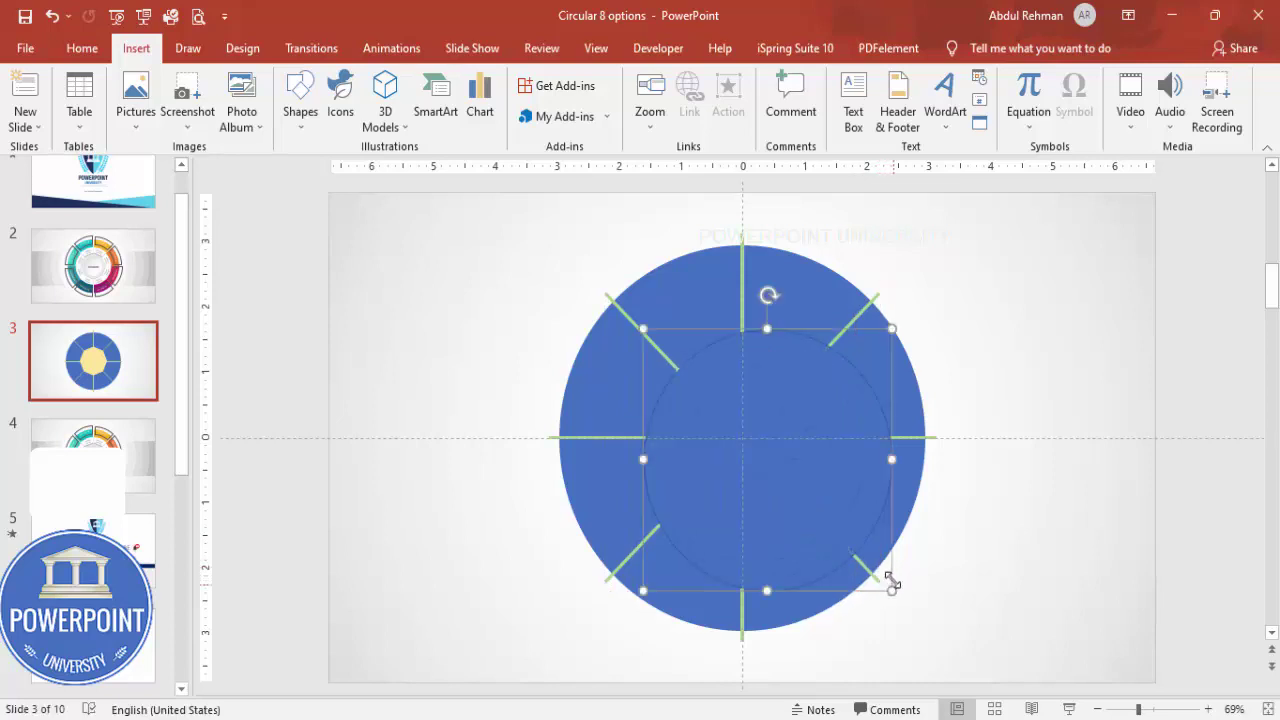
{"action": "left_click", "coordinate": [535, 100]}
{"action": "left_click", "coordinate": [500, 314]}
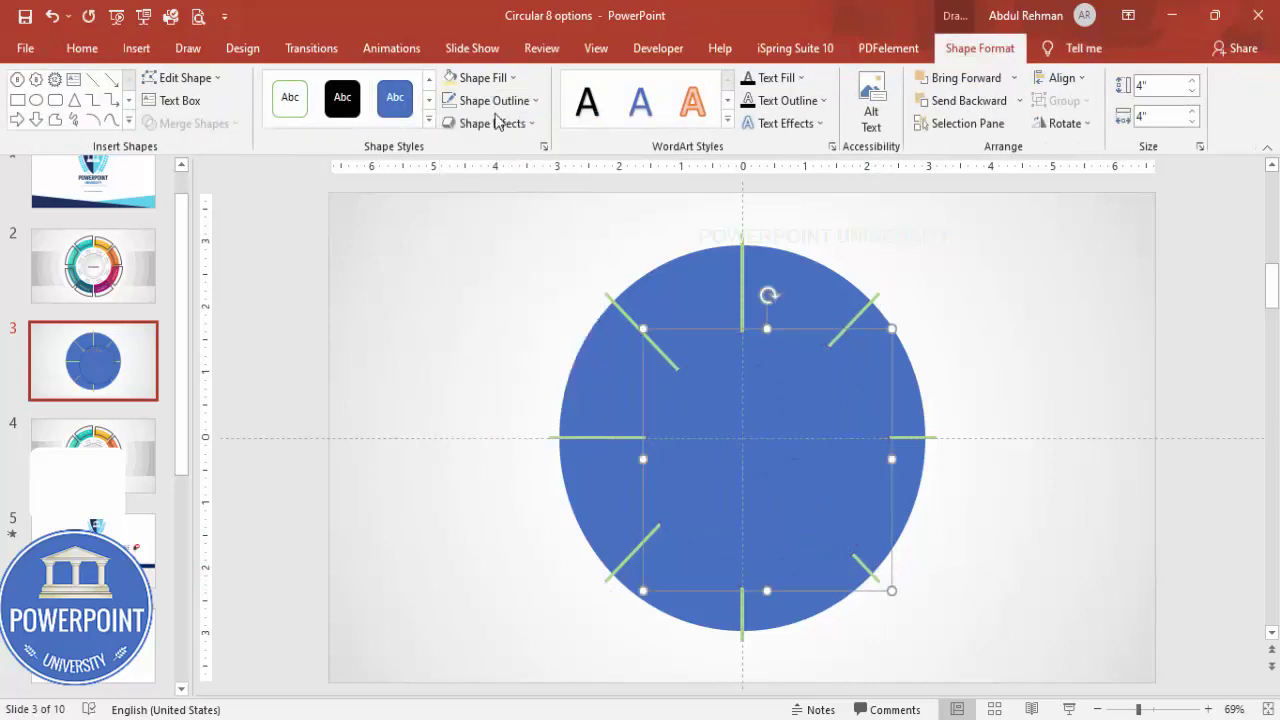
{"action": "left_click", "coordinate": [478, 77]}
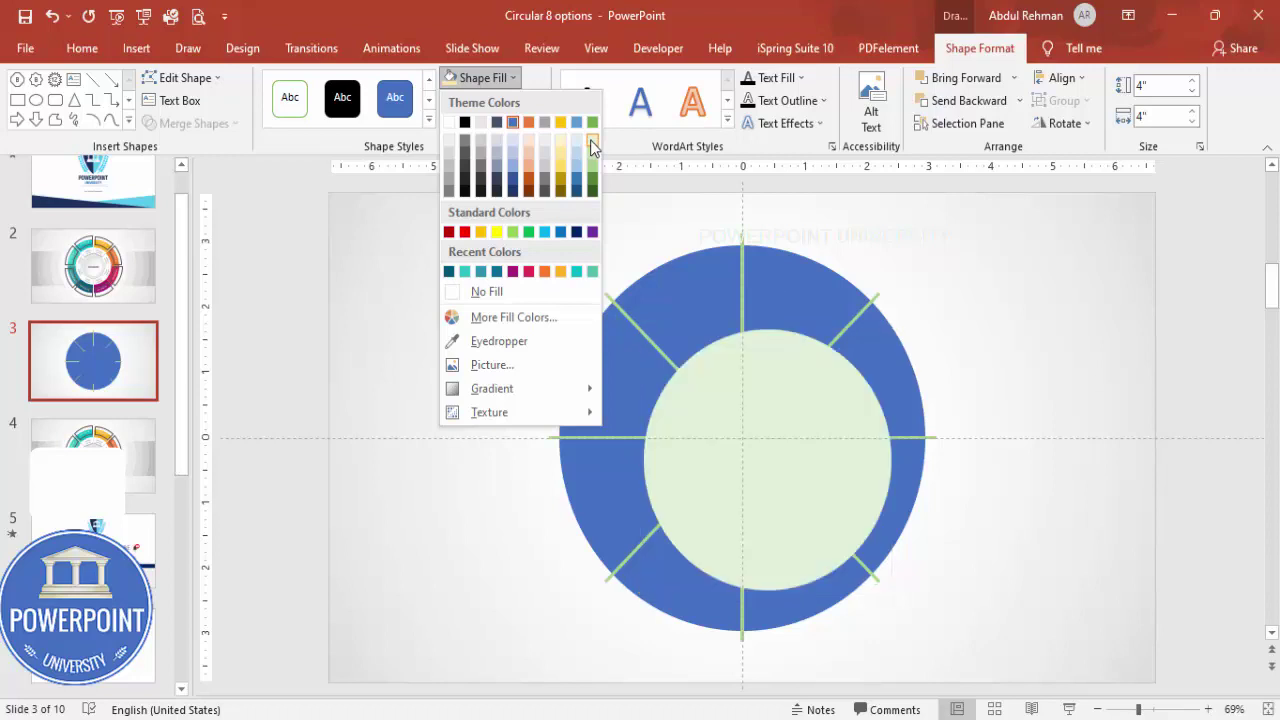
{"action": "left_click", "coordinate": [592, 147]}
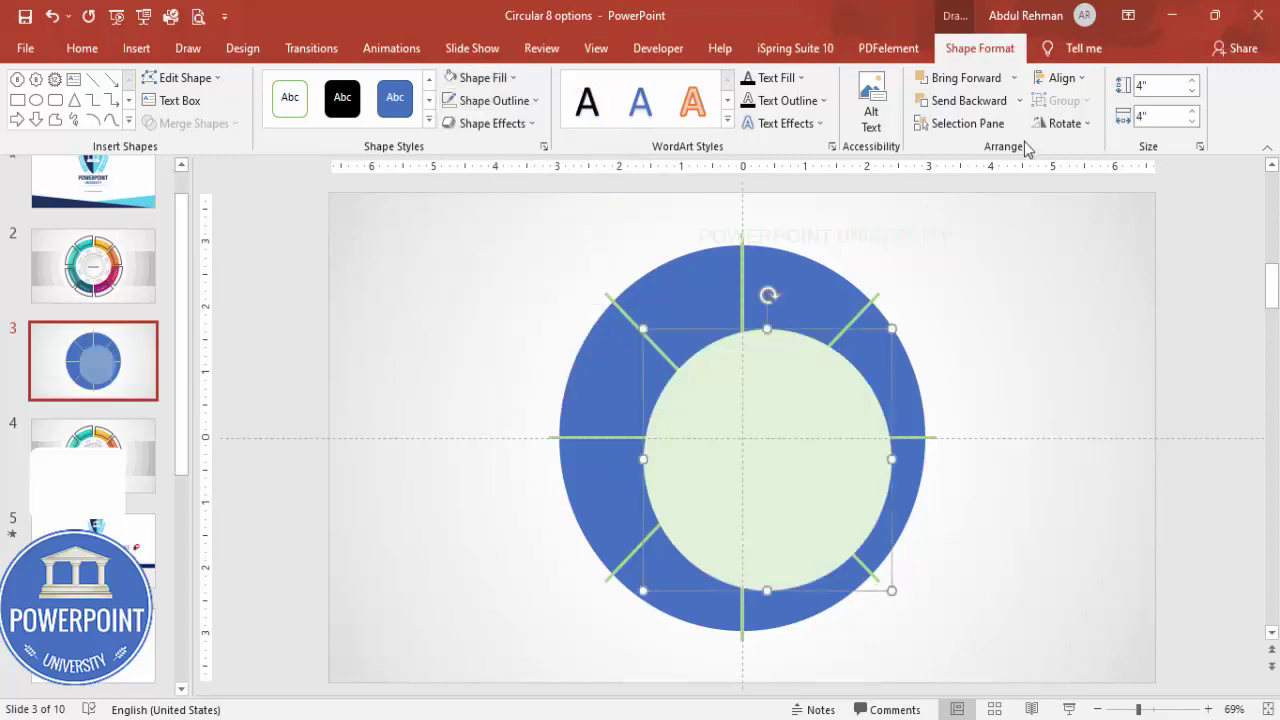
Centre the green circle on the slide and send it behind the yellow octagon
{"action": "left_click", "coordinate": [1063, 78]}
{"action": "left_click", "coordinate": [1086, 126]}
{"action": "left_click", "coordinate": [1063, 78]}
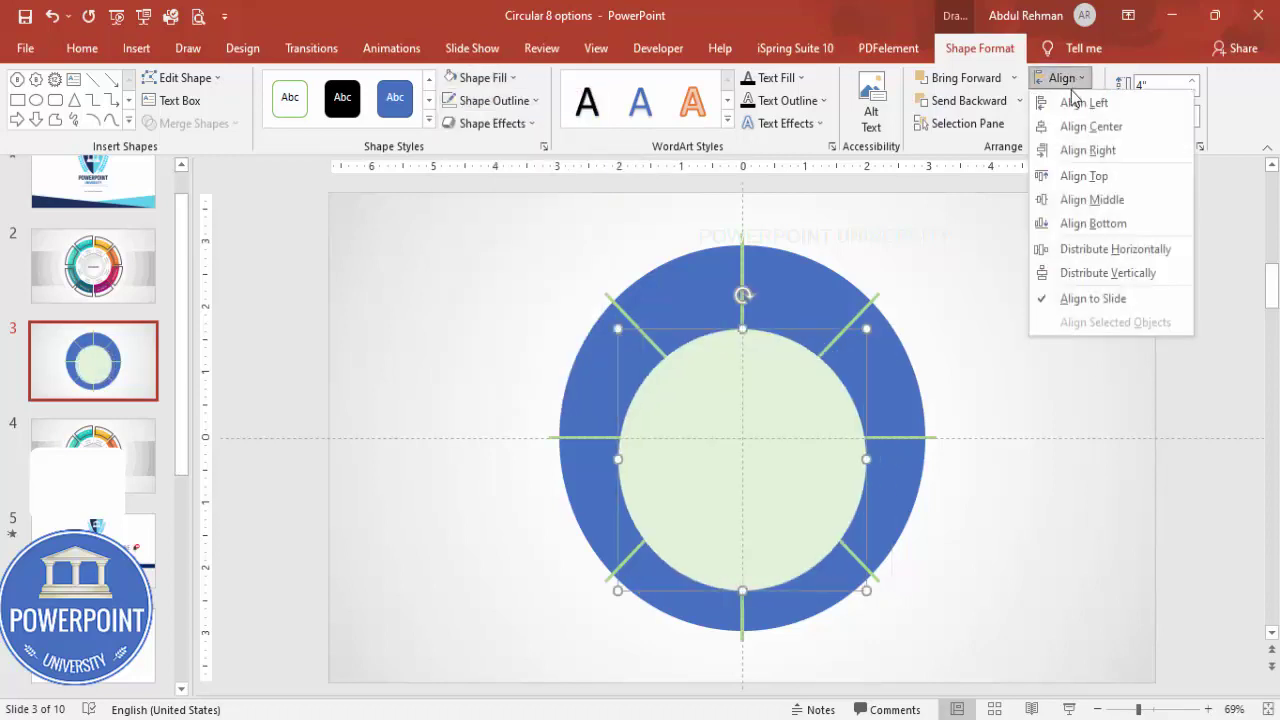
{"action": "left_click", "coordinate": [1128, 201]}
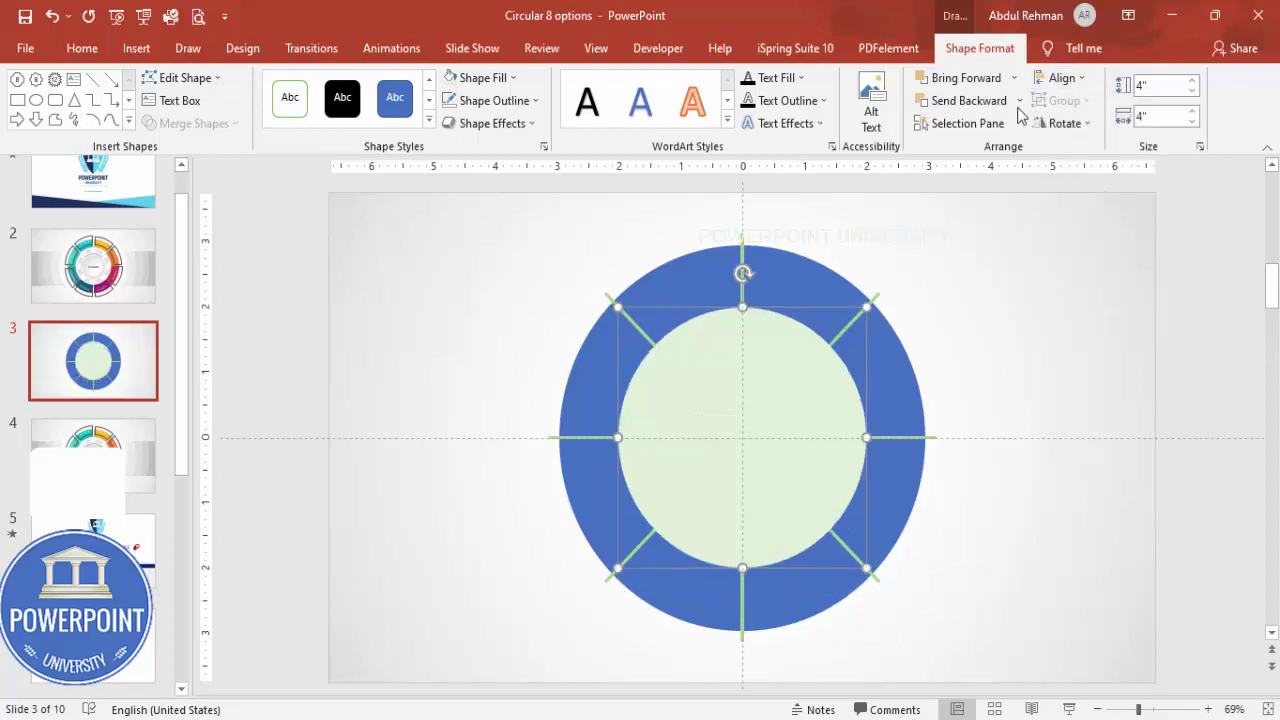
{"action": "left_click", "coordinate": [986, 103]}
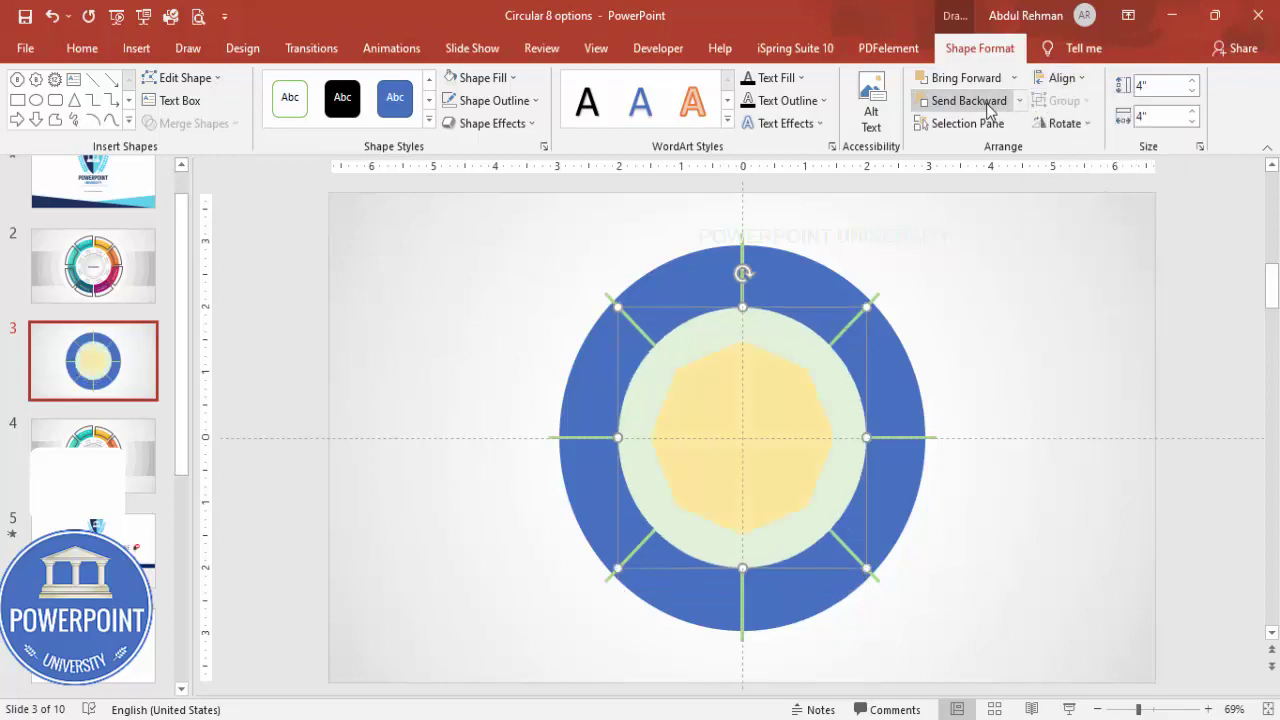
{"action": "left_click", "coordinate": [1017, 308]}
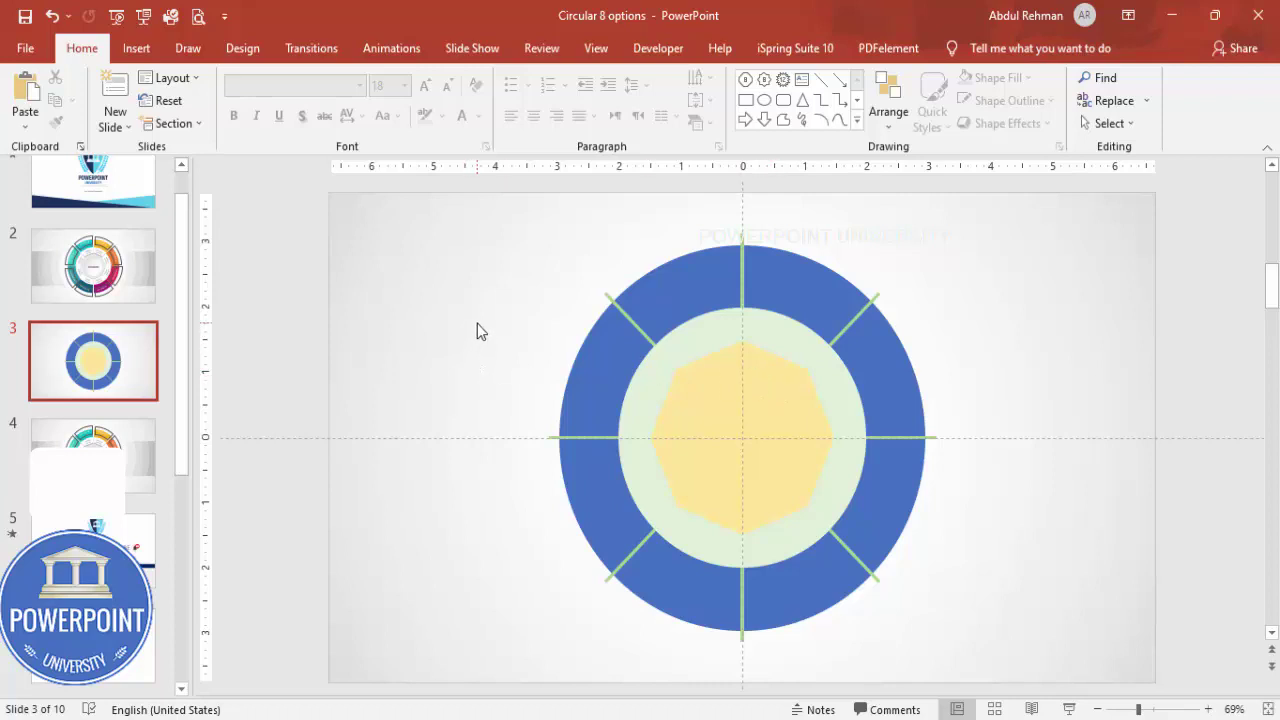
Slightly enlarge the light green circle together with the spokes
{"action": "key", "text": "ctrl+a"}
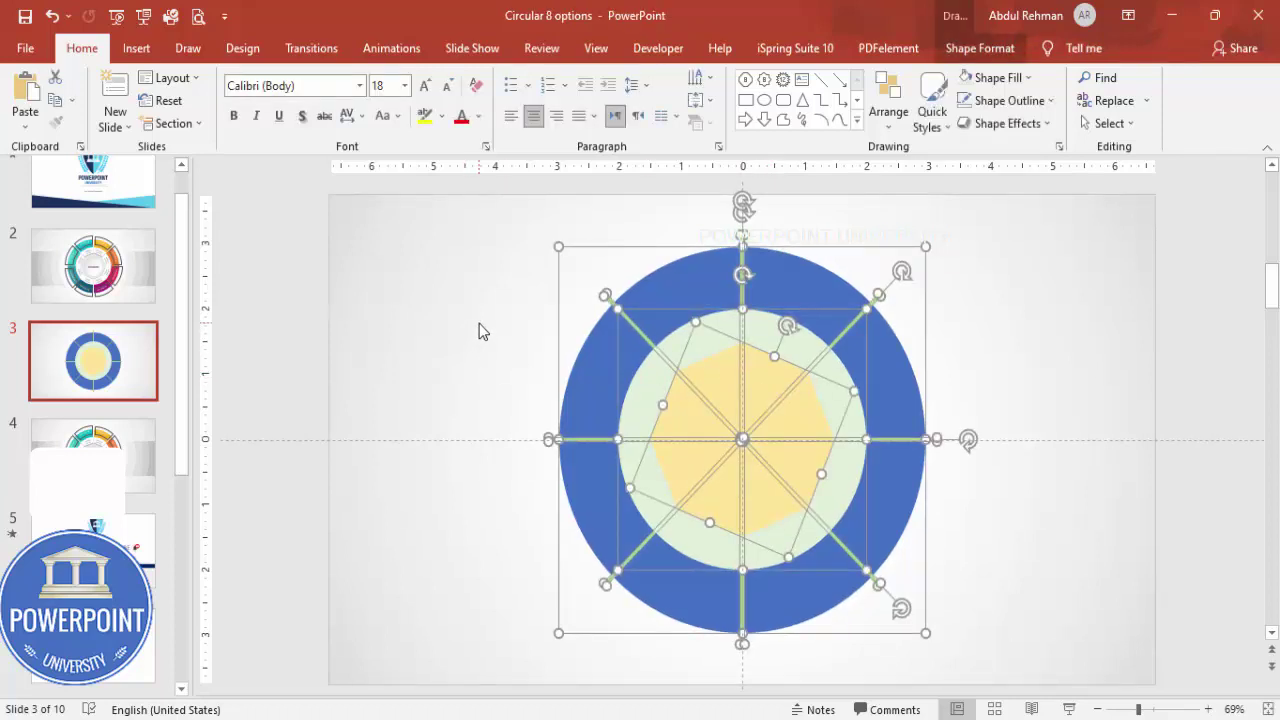
{"action": "key", "text": "Escape"}
{"action": "left_click", "coordinate": [820, 349]}
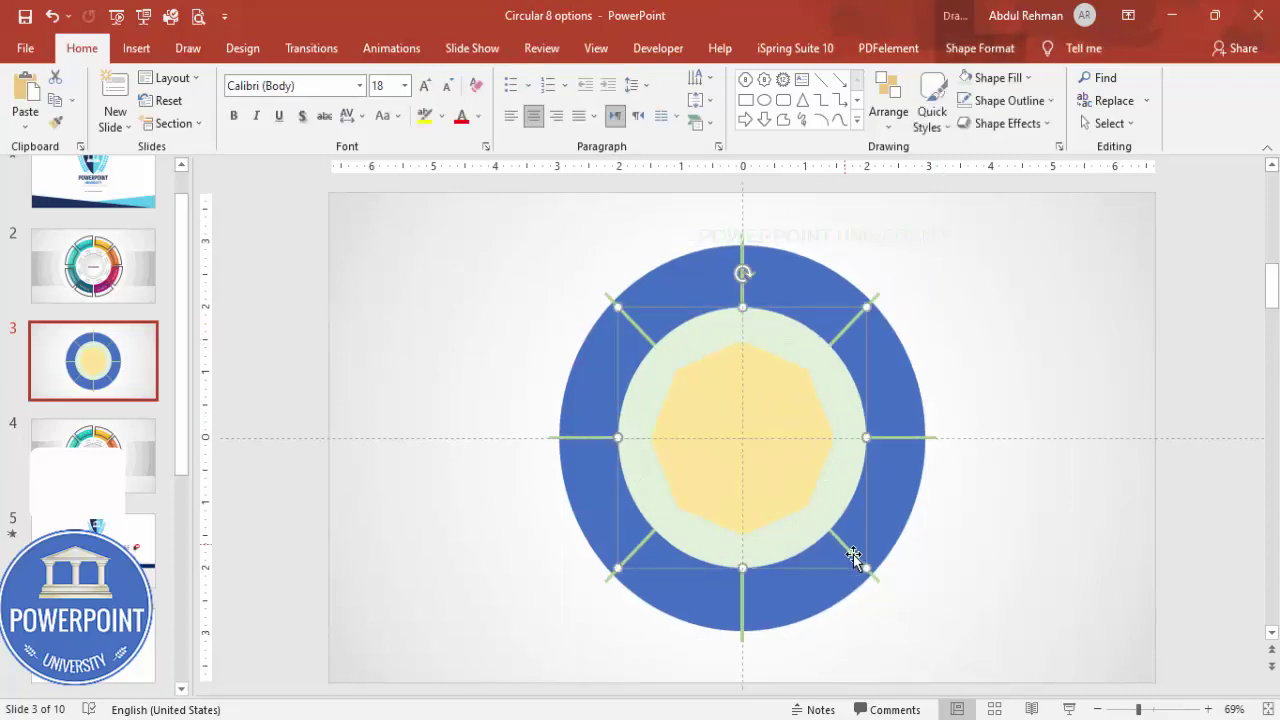
{"action": "left_click_drag", "start_coordinate": [866, 568], "coordinate": [876, 582]}
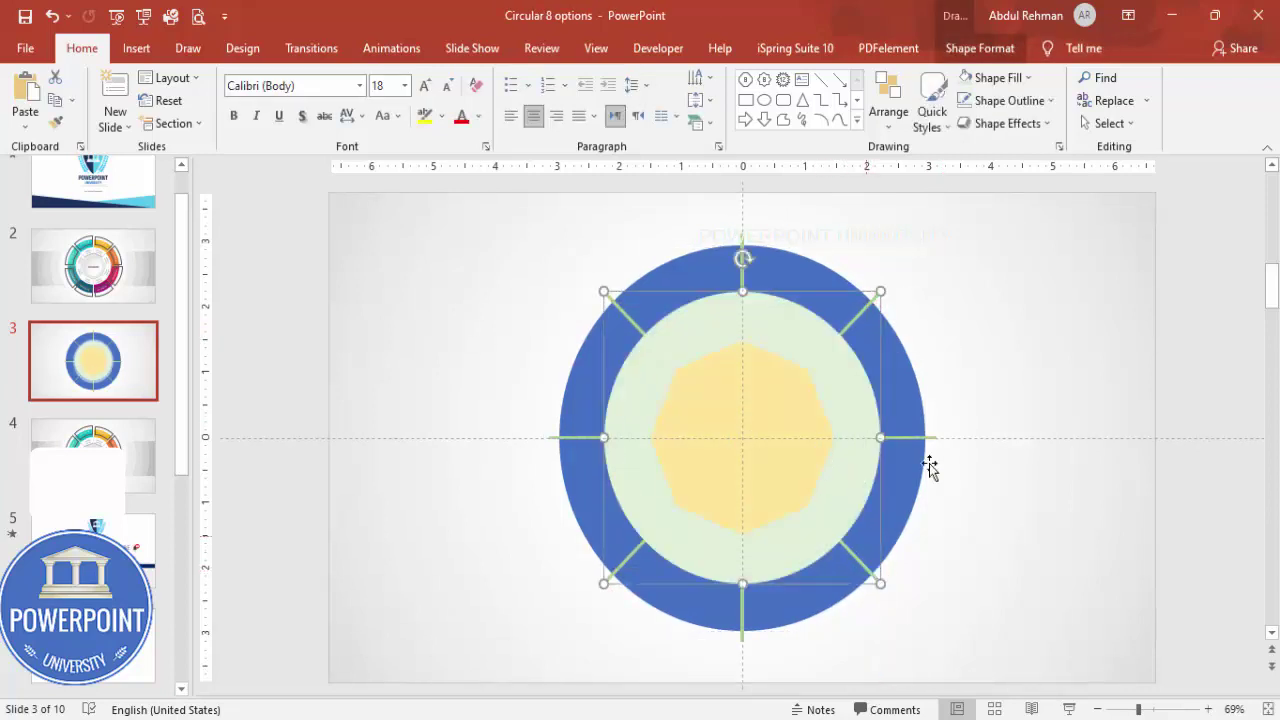
{"action": "left_click", "coordinate": [930, 466]}
Select all diagram shapes and apply Merge Shapes > Fragment
{"action": "left_click_drag", "start_coordinate": [487, 247], "coordinate": [1170, 700]}
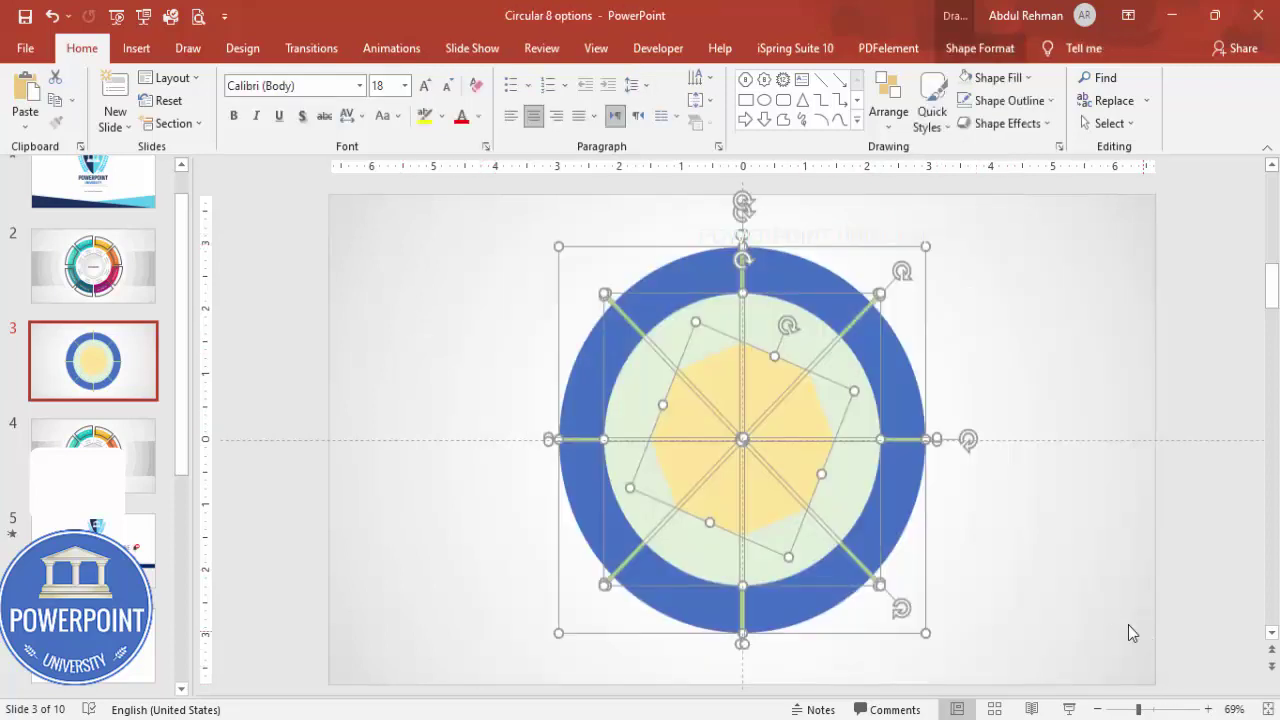
{"action": "left_click", "coordinate": [1008, 518]}
{"action": "key", "text": "ctrl+a"}
{"action": "left_click", "coordinate": [979, 48]}
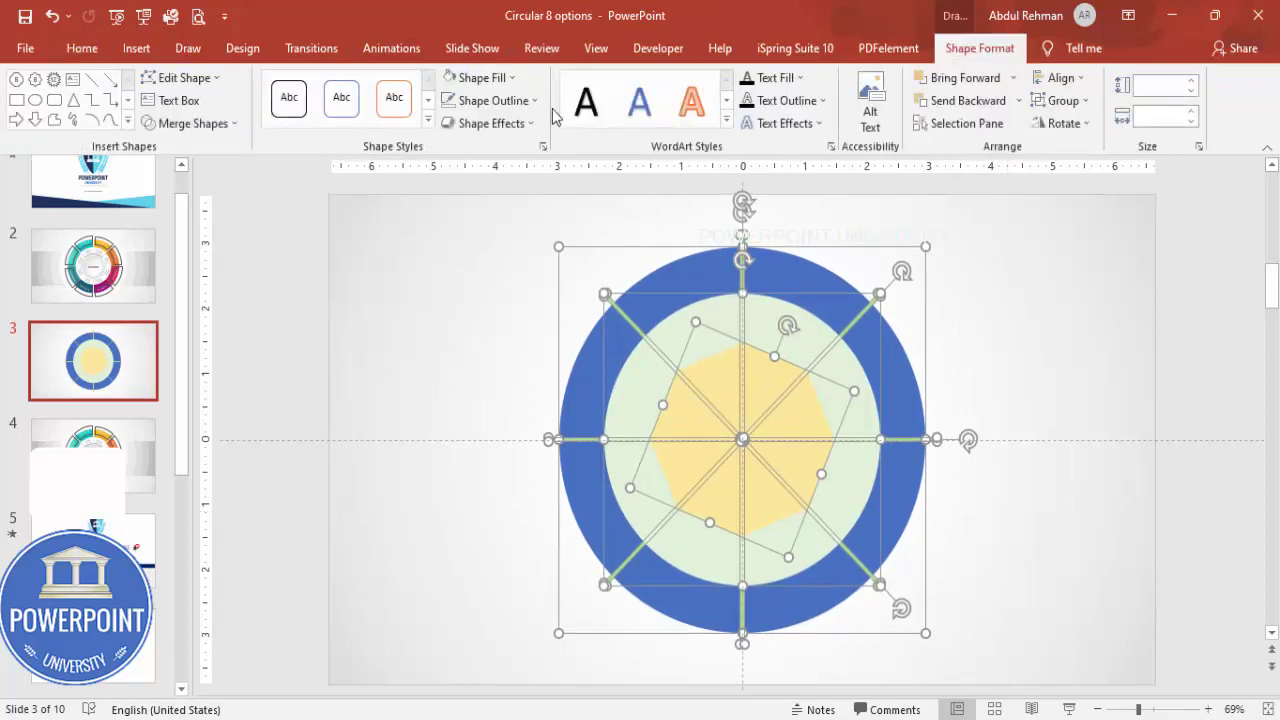
{"action": "left_click", "coordinate": [223, 129]}
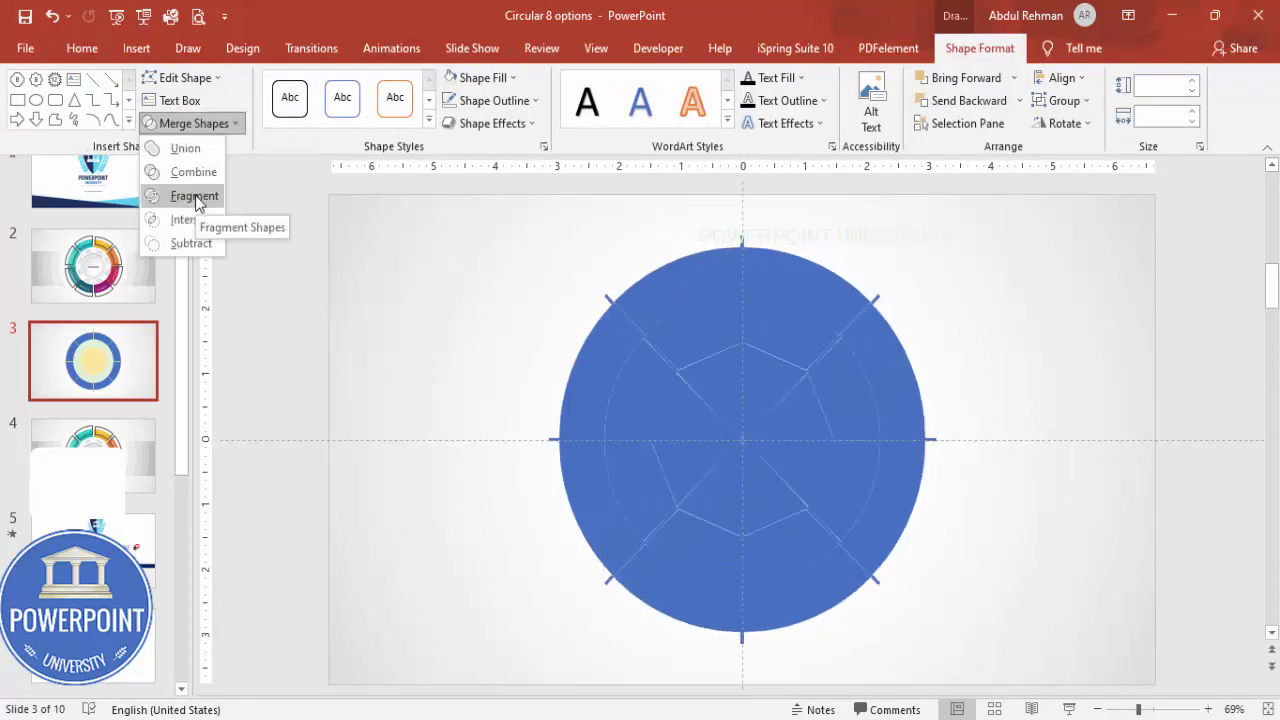
{"action": "left_click", "coordinate": [194, 197]}
{"action": "left_click", "coordinate": [1035, 373]}
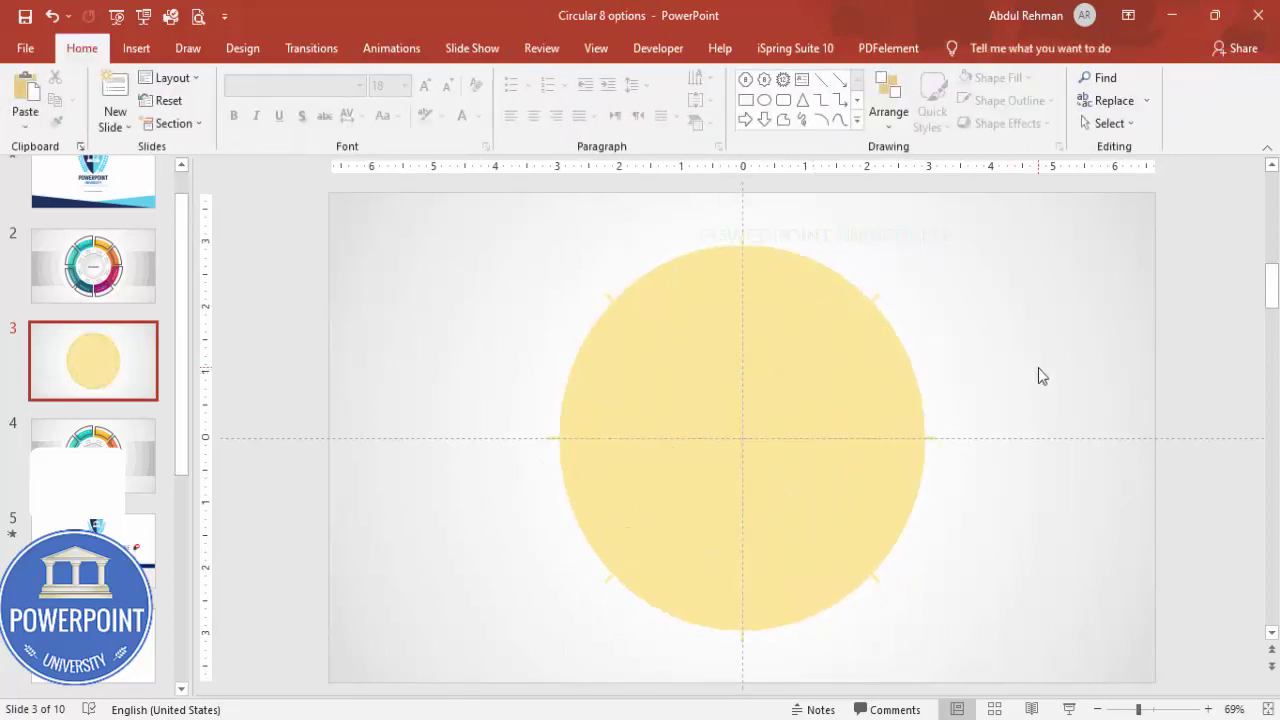
Delete the first six fragment pieces from the centre of the ring
{"action": "left_click", "coordinate": [755, 424]}
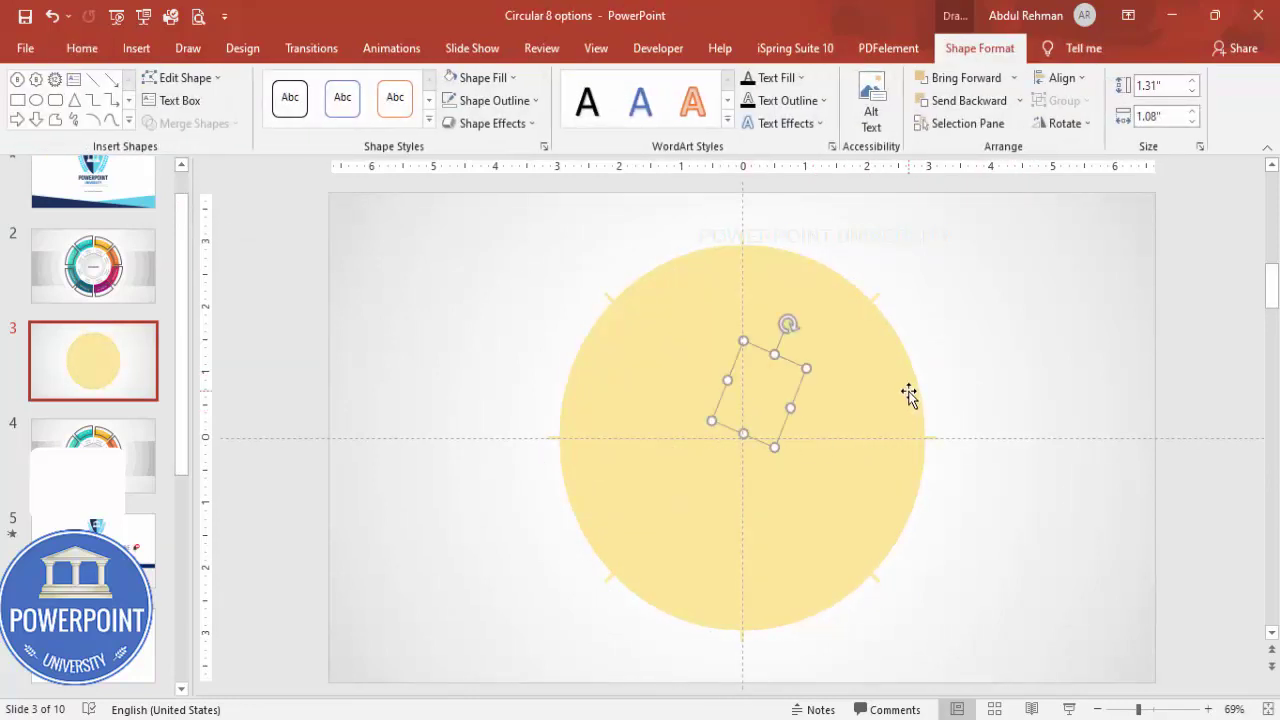
{"action": "key", "text": "Delete"}
{"action": "left_click", "coordinate": [773, 424]}
{"action": "key", "text": "Delete"}
{"action": "left_click", "coordinate": [763, 463]}
{"action": "key", "text": "Delete"}
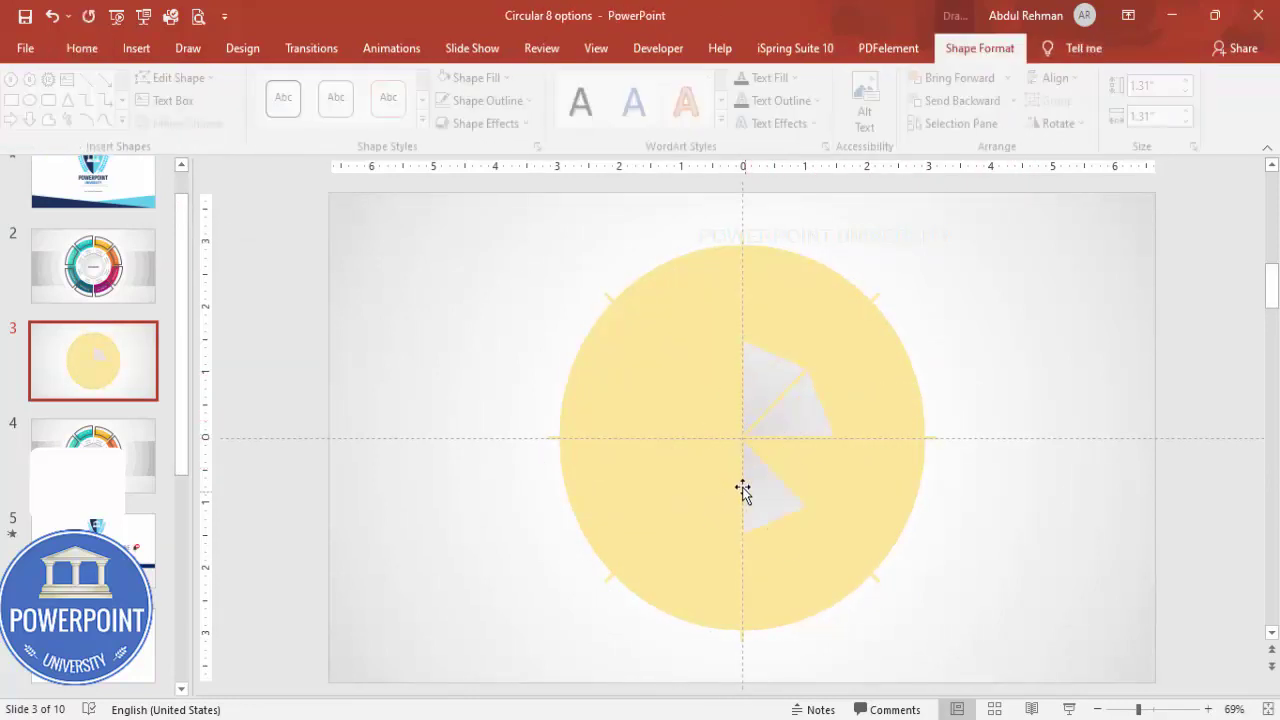
{"action": "left_click", "coordinate": [718, 487]}
{"action": "key", "text": "Delete"}
{"action": "left_click", "coordinate": [718, 424]}
{"action": "key", "text": "Delete"}
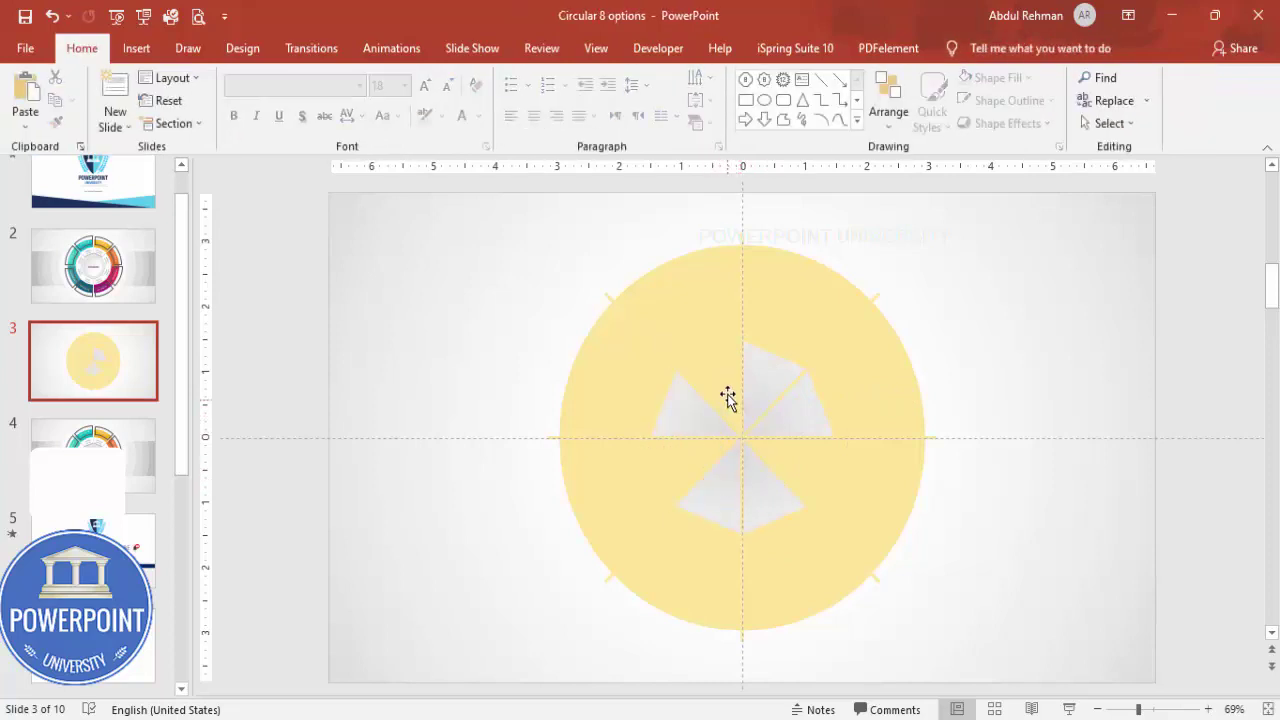
{"action": "left_click", "coordinate": [726, 394]}
{"action": "key", "text": "Delete"}
Delete the remaining centre fragments, leaving an empty octagonal middle
{"action": "left_click", "coordinate": [714, 457]}
{"action": "key", "text": "Delete"}
{"action": "left_click", "coordinate": [809, 457]}
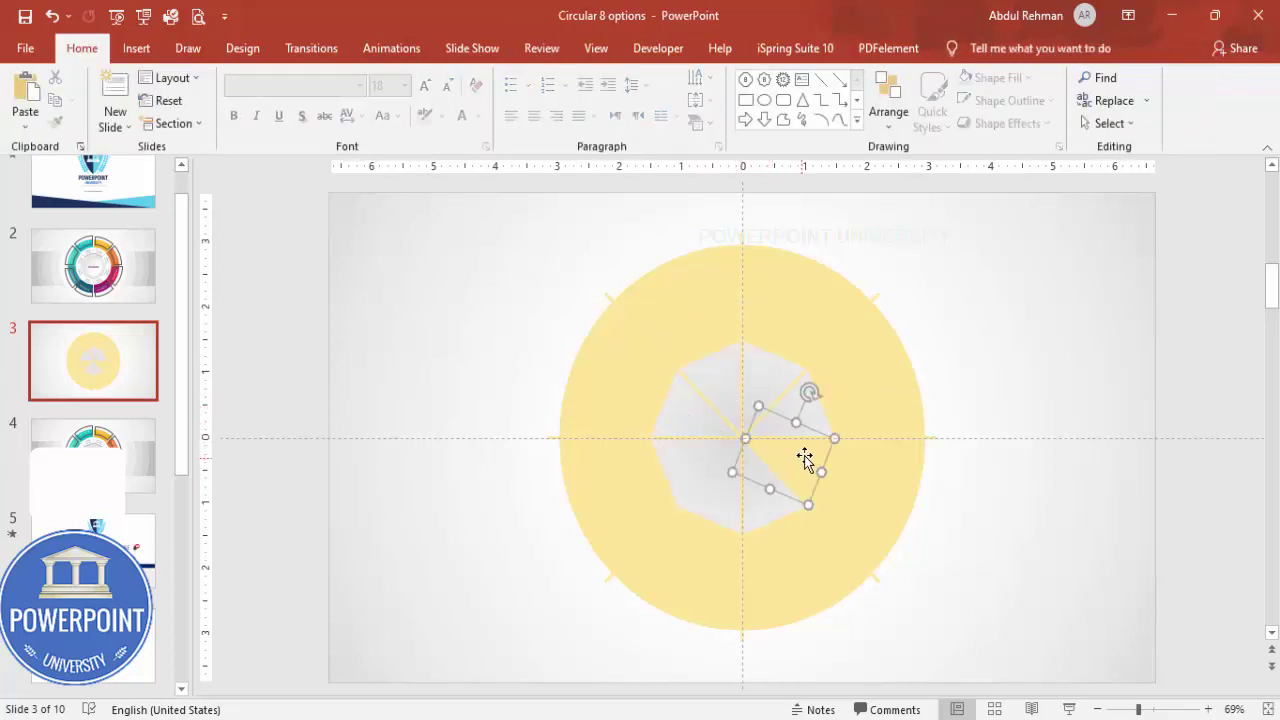
{"action": "key", "text": "Delete"}
{"action": "left_click", "coordinate": [778, 440]}
{"action": "key", "text": "Delete"}
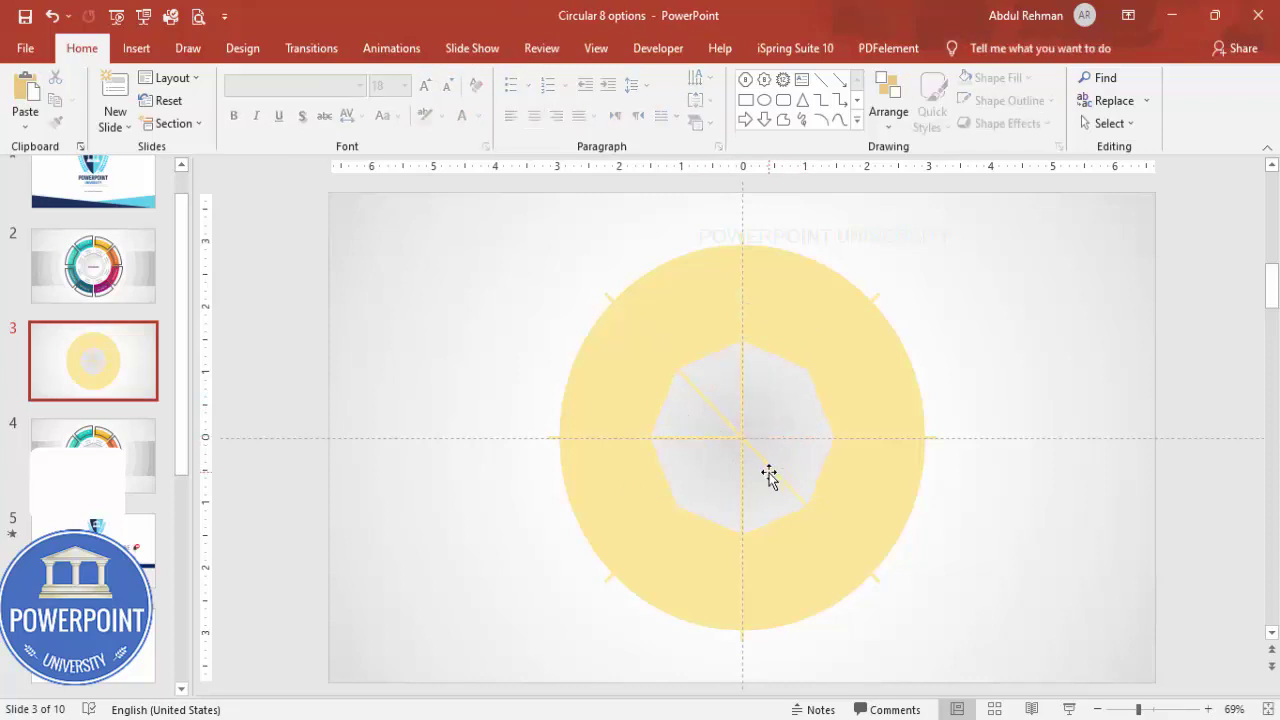
{"action": "left_click", "coordinate": [760, 471]}
{"action": "key", "text": "Delete"}
{"action": "left_click", "coordinate": [694, 434]}
{"action": "key", "text": "Delete"}
{"action": "left_click", "coordinate": [740, 366]}
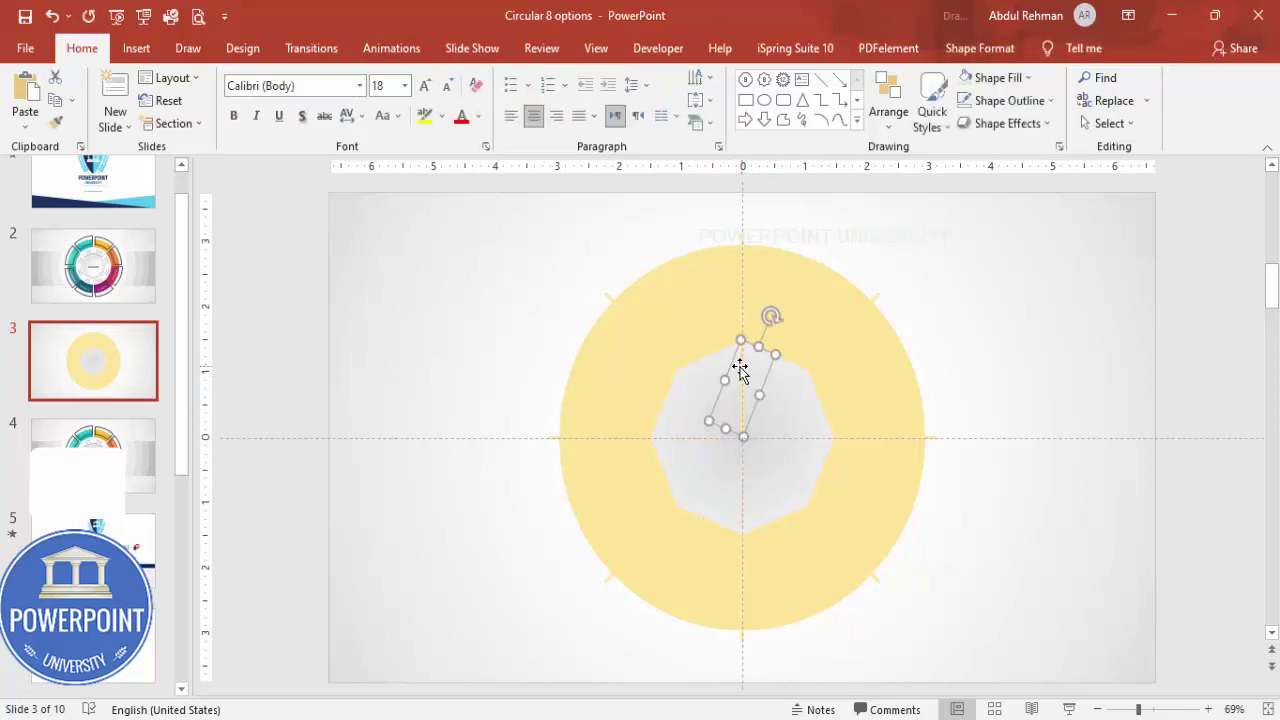
Marquee-delete the thin slivers at the upper-left, top, upper-right and right of the ring
{"action": "left_click_drag", "start_coordinate": [518, 242], "coordinate": [722, 418]}
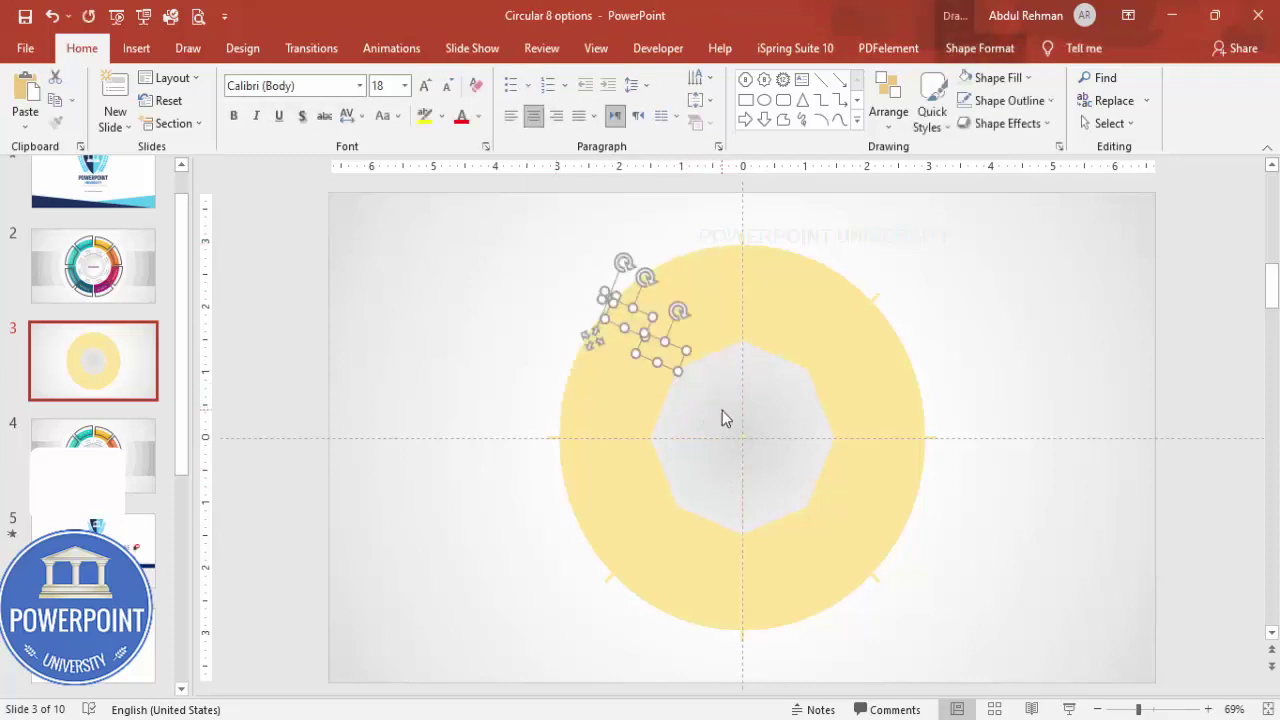
{"action": "key", "text": "Delete"}
{"action": "left_click_drag", "start_coordinate": [707, 202], "coordinate": [795, 432]}
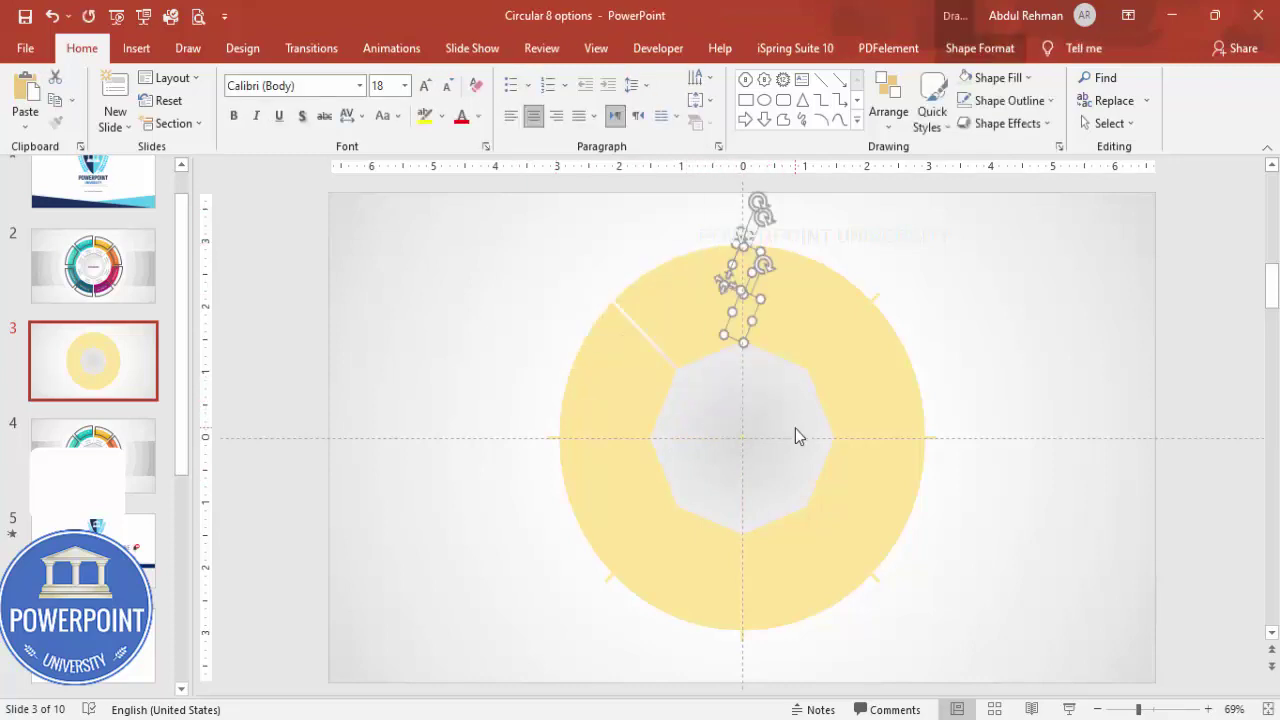
{"action": "key", "text": "Delete"}
{"action": "left_click_drag", "start_coordinate": [925, 258], "coordinate": [761, 416]}
{"action": "key", "text": "Delete"}
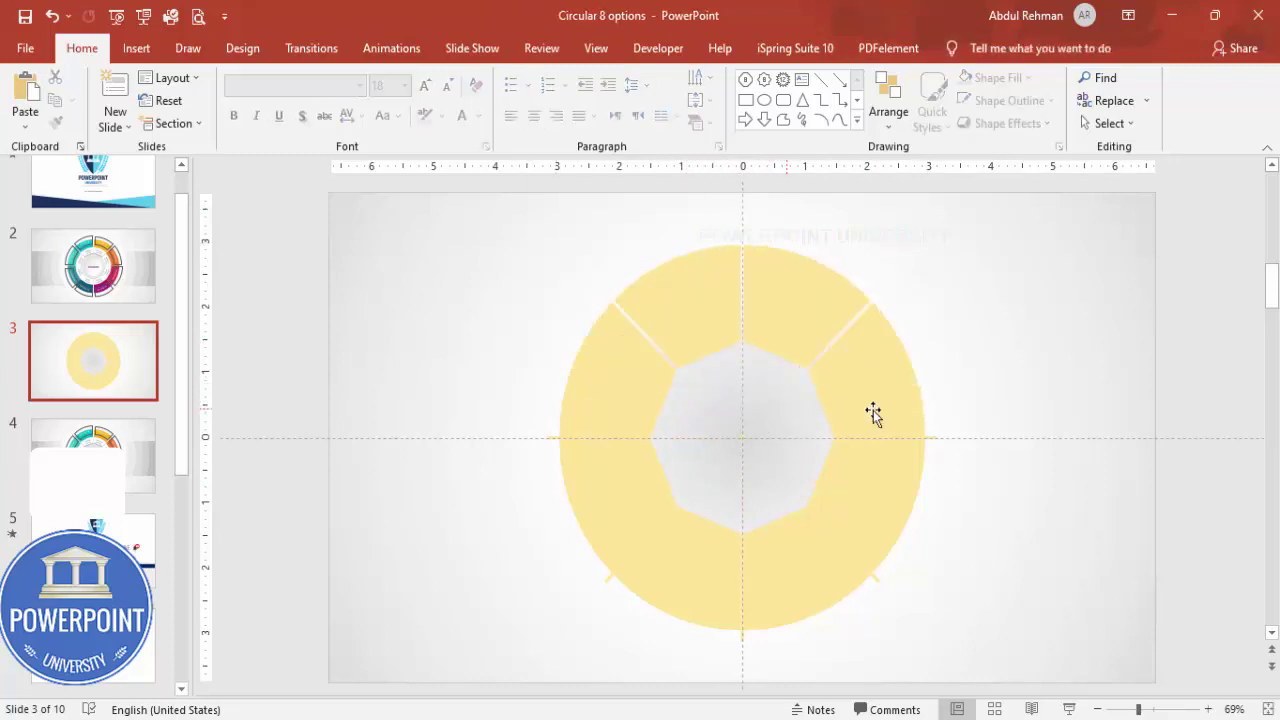
{"action": "left_click_drag", "start_coordinate": [1014, 400], "coordinate": [768, 496]}
{"action": "key", "text": "Delete"}
Marquee-delete the lower-right, lower-left and left slivers, undoing an accidental segment move
{"action": "left_click_drag", "start_coordinate": [940, 638], "coordinate": [786, 686]}
{"action": "key", "text": "Delete"}
{"action": "key", "text": "Delete"}
{"action": "left_click_drag", "start_coordinate": [703, 472], "coordinate": [543, 646]}
{"action": "key", "text": "Delete"}
{"action": "left_click_drag", "start_coordinate": [487, 410], "coordinate": [697, 483]}
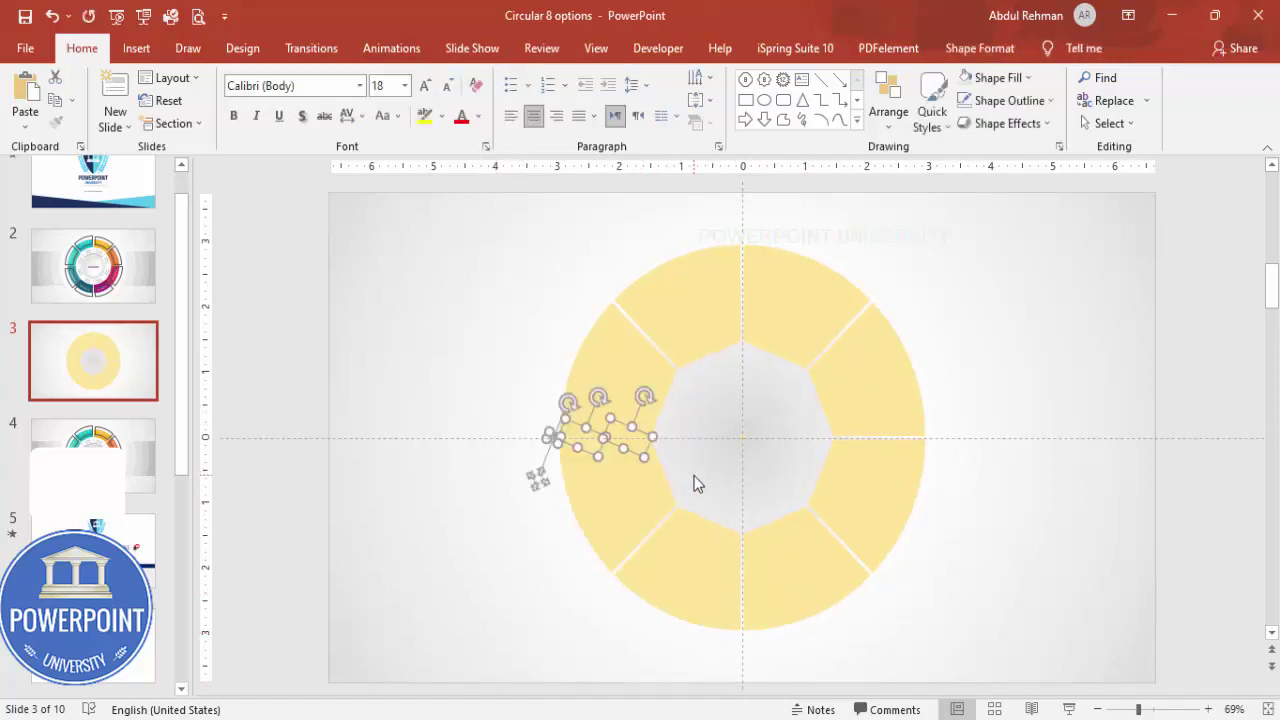
{"action": "key", "text": "Delete"}
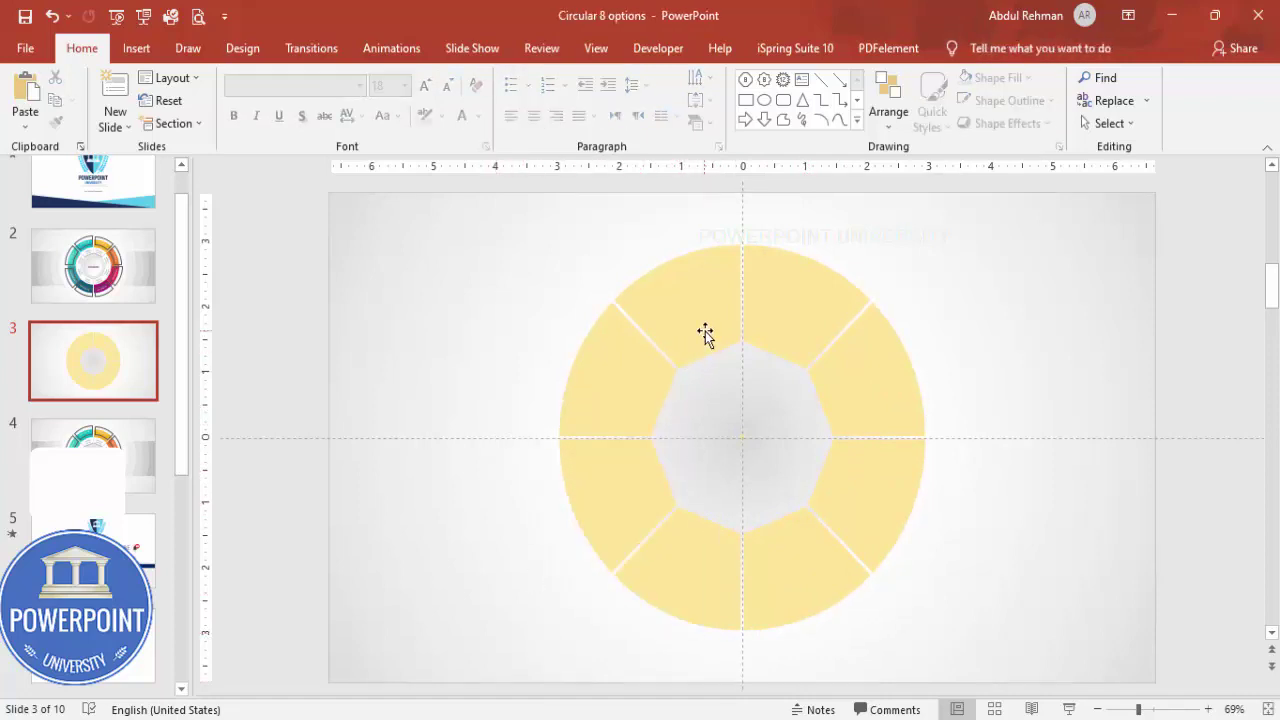
{"action": "left_click_drag", "start_coordinate": [705, 335], "coordinate": [529, 298]}
{"action": "key", "text": "ctrl+z"}
Select the inner ring segments and fill them white
{"action": "left_click", "coordinate": [800, 345], "text": "shift"}
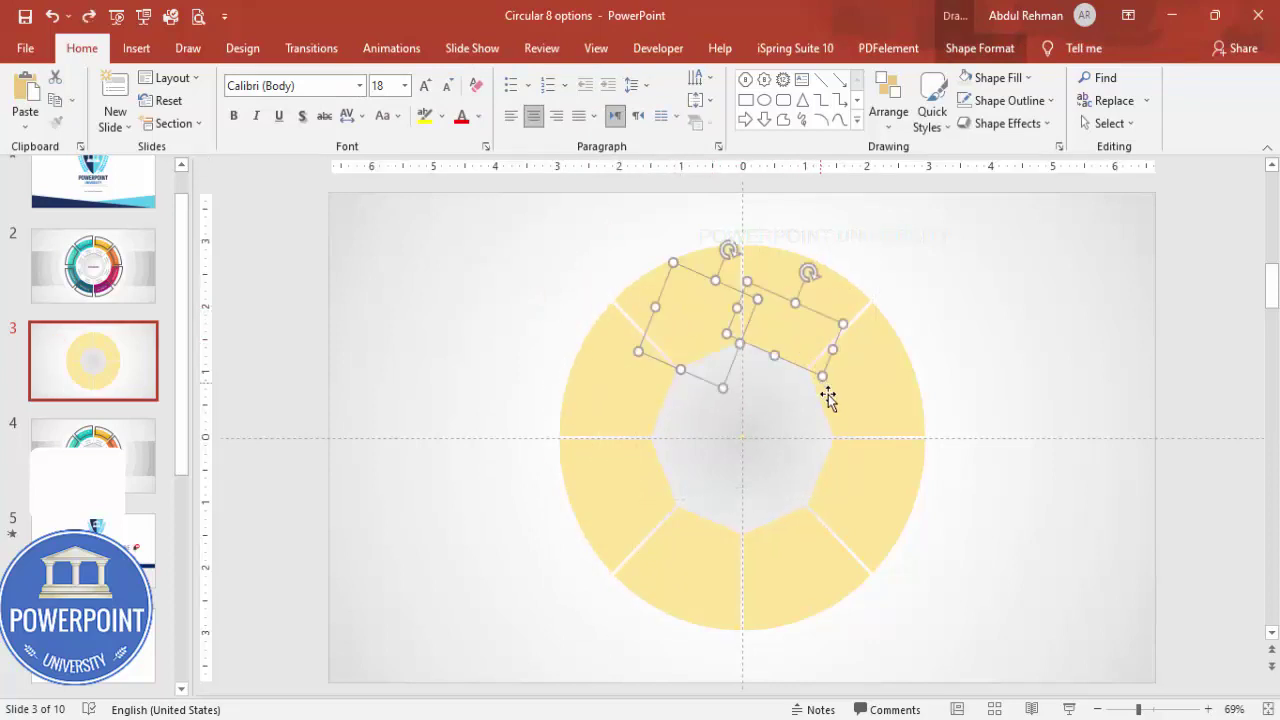
{"action": "left_click", "coordinate": [828, 395], "text": "shift"}
{"action": "left_click", "coordinate": [849, 463], "text": "shift"}
{"action": "left_click", "coordinate": [783, 548], "text": "shift"}
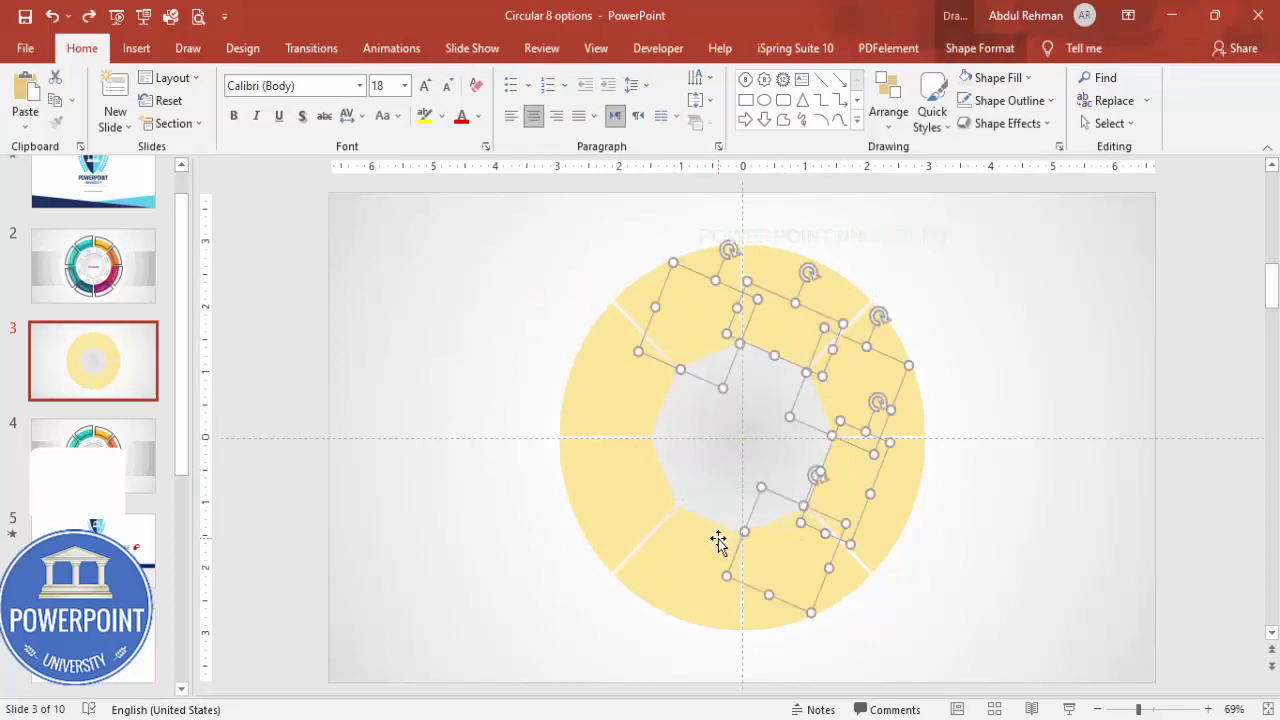
{"action": "left_click", "coordinate": [717, 537], "text": "shift"}
{"action": "left_click", "coordinate": [651, 486], "text": "shift"}
{"action": "left_click", "coordinate": [646, 403], "text": "shift"}
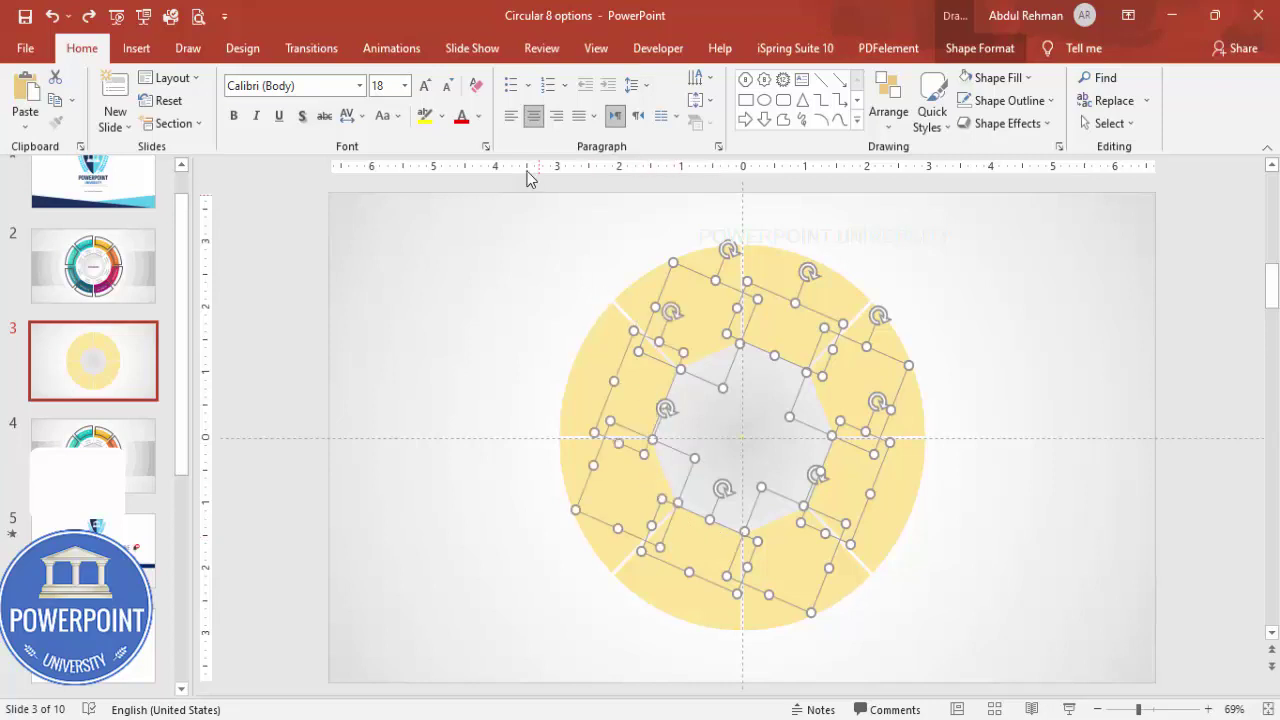
{"action": "left_click", "coordinate": [978, 48]}
{"action": "left_click", "coordinate": [483, 77]}
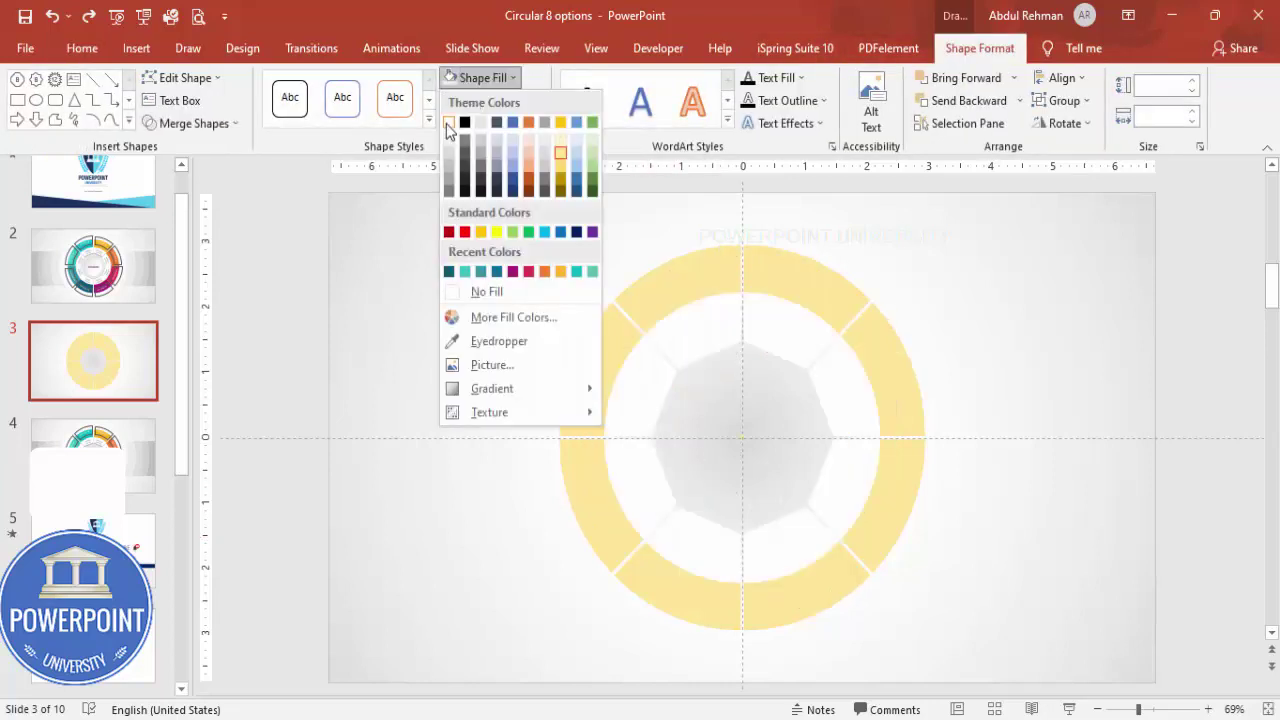
{"action": "left_click", "coordinate": [448, 123]}
{"action": "left_click", "coordinate": [992, 383]}
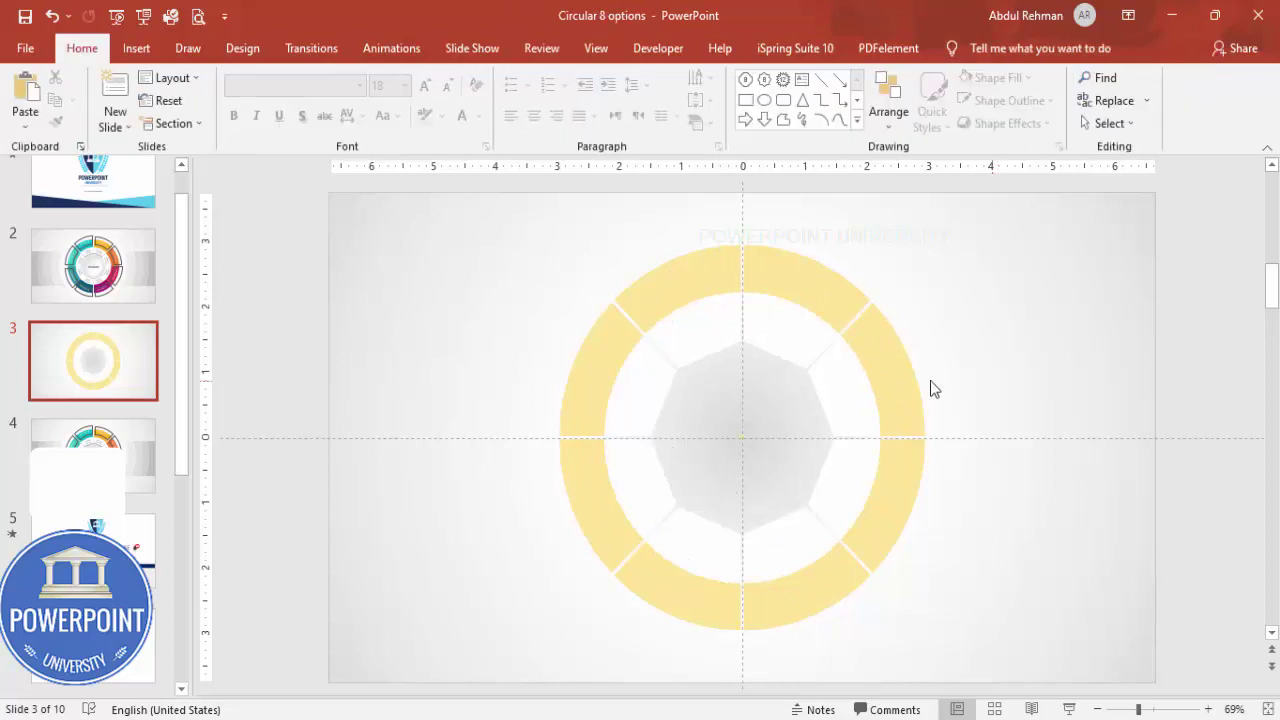
Draw an oval circle over the hub and align it centre and middle on the slide
{"action": "left_click", "coordinate": [136, 48]}
{"action": "left_click", "coordinate": [300, 100]}
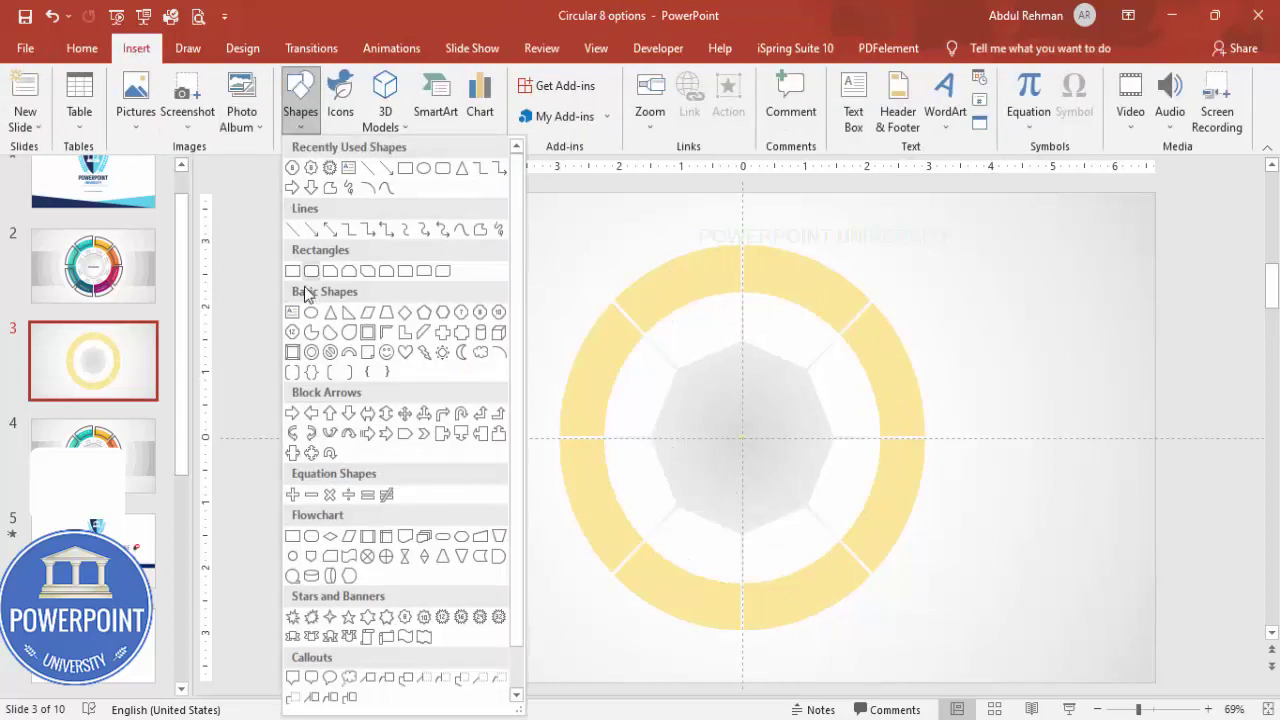
{"action": "left_click", "coordinate": [311, 310]}
{"action": "left_click_drag", "start_coordinate": [698, 392], "coordinate": [816, 516]}
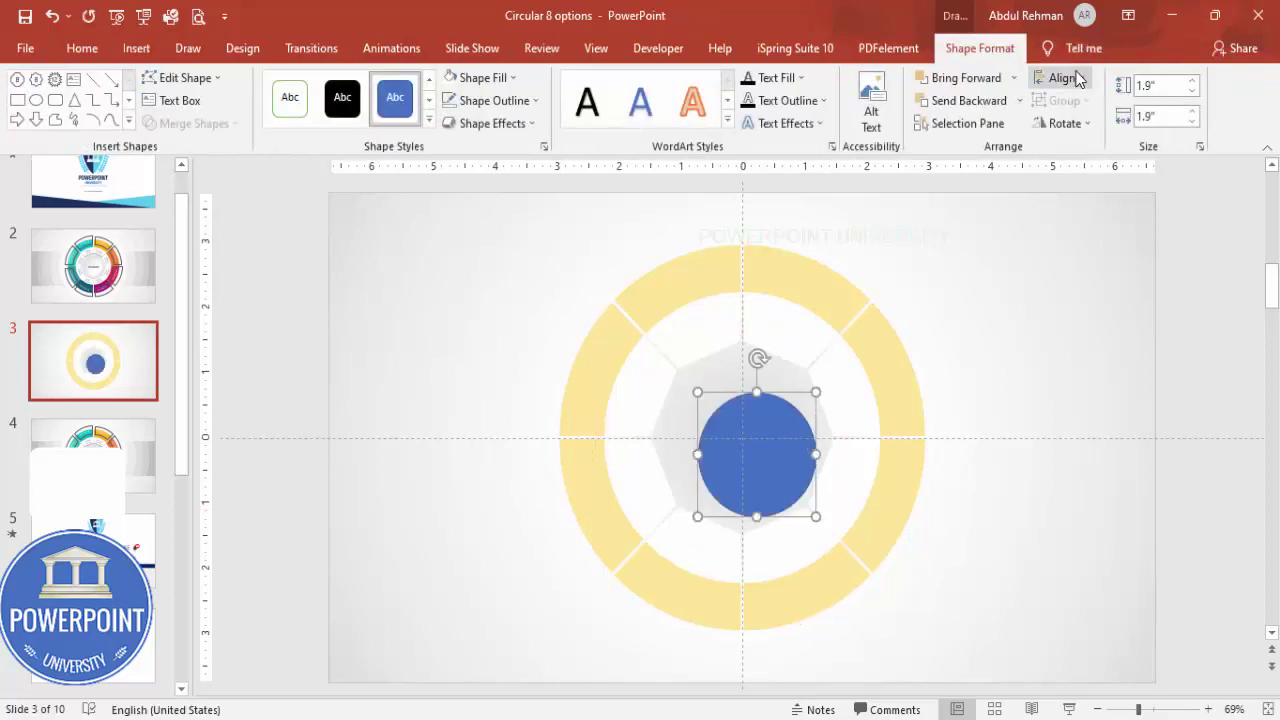
{"action": "left_click", "coordinate": [1062, 77]}
{"action": "left_click", "coordinate": [1090, 126]}
{"action": "left_click", "coordinate": [1066, 78]}
{"action": "left_click", "coordinate": [1095, 199]}
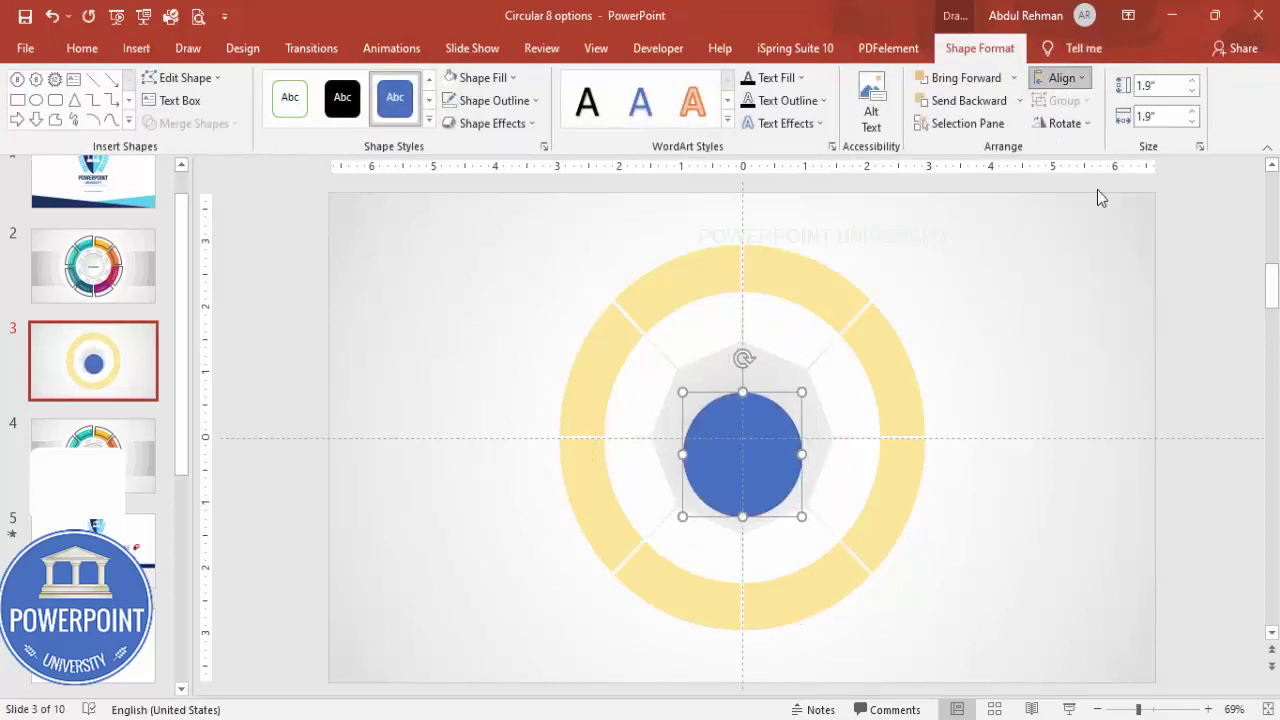
Give the hub circle a gradient fill in Format Shape and remove its outline
{"action": "right_click", "coordinate": [752, 443]}
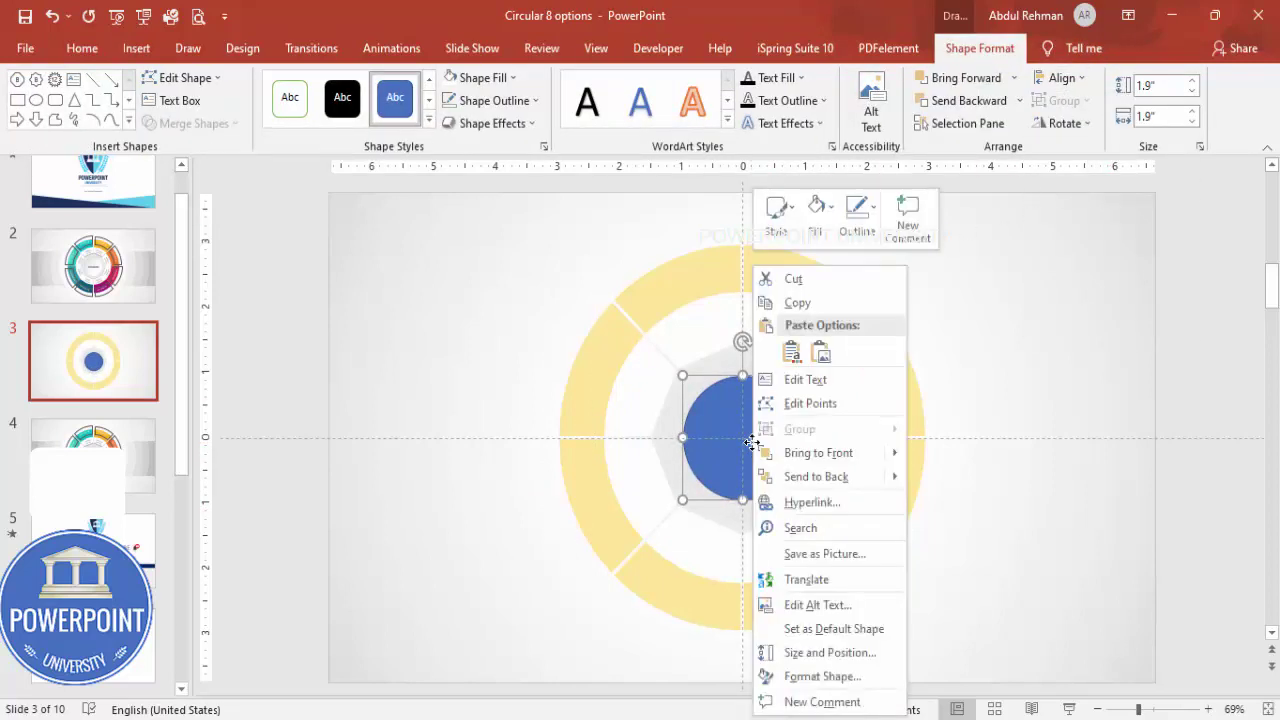
{"action": "left_click", "coordinate": [822, 676]}
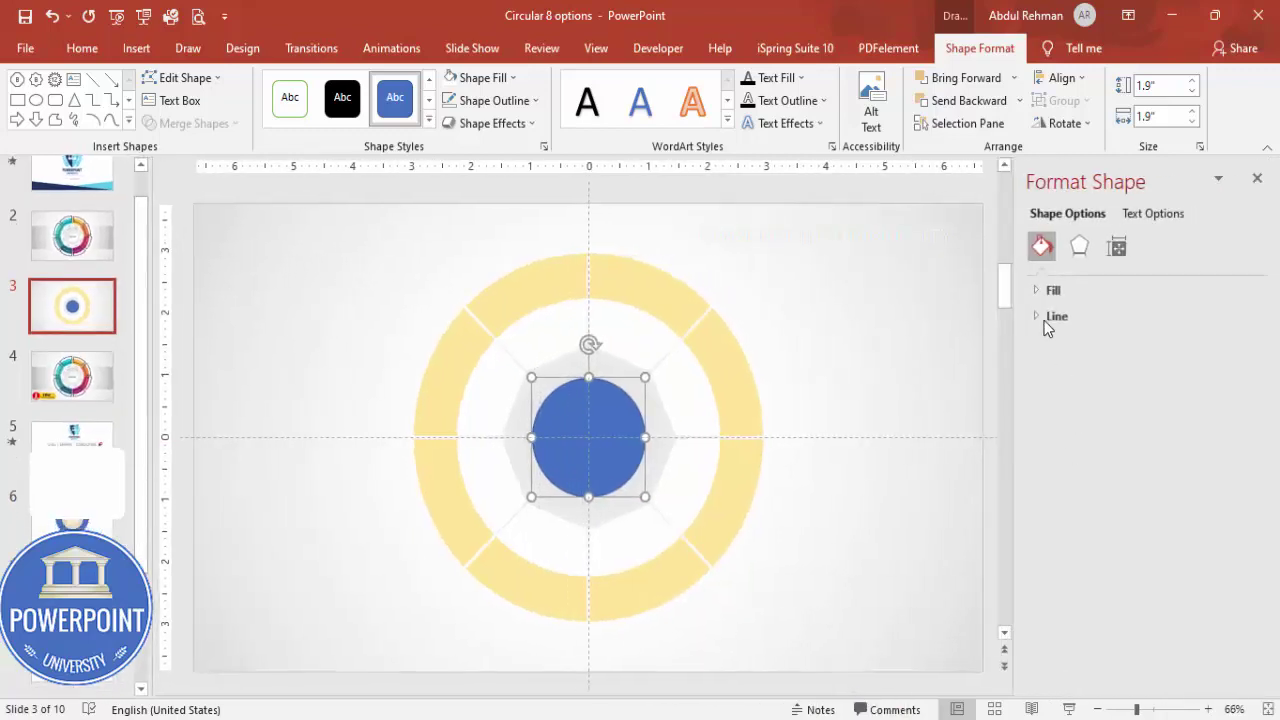
{"action": "left_click", "coordinate": [1035, 291]}
{"action": "left_click", "coordinate": [1099, 364]}
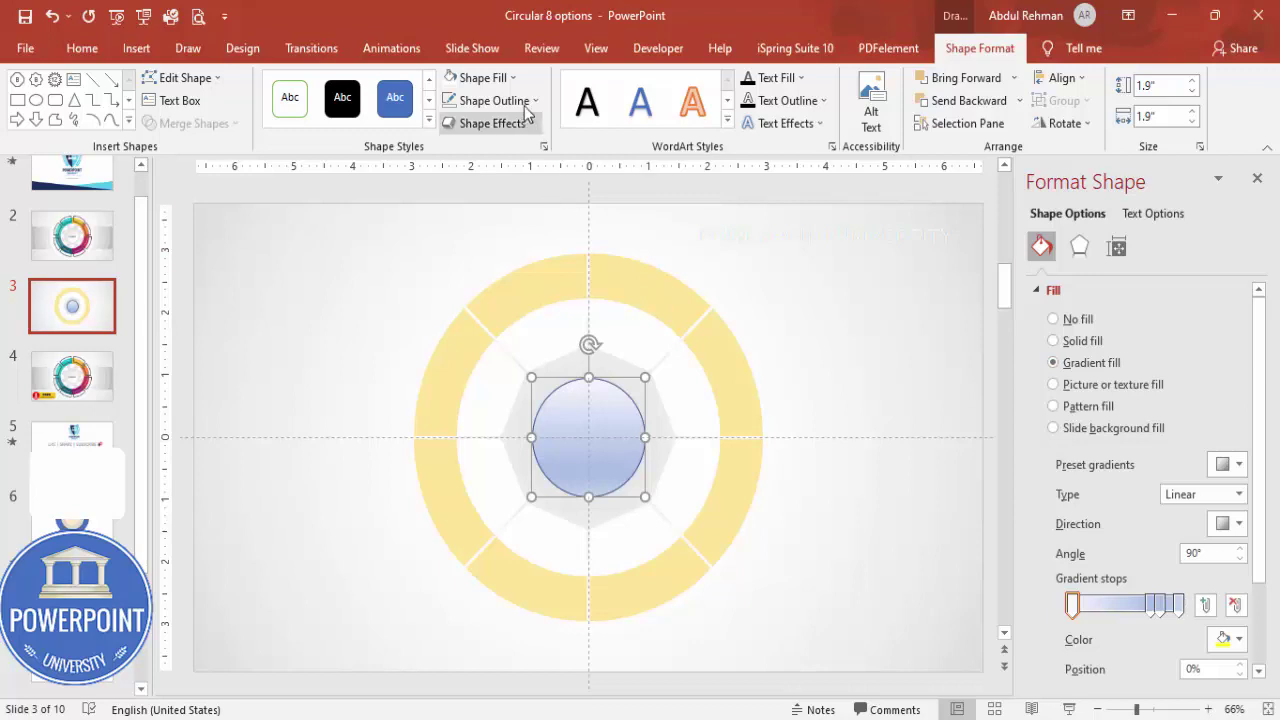
{"action": "left_click", "coordinate": [490, 100]}
{"action": "left_click", "coordinate": [508, 311]}
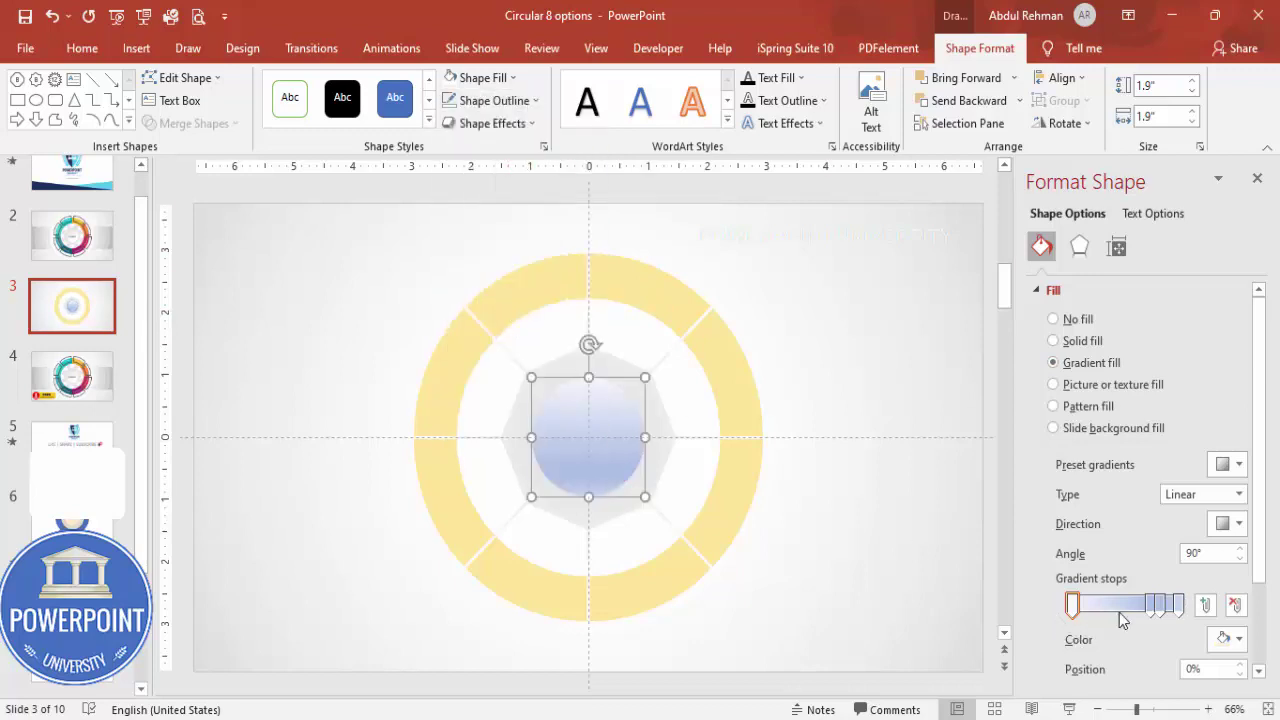
Remove the middle gradient stops, making the 0% stop mid grey and the 100% stop white
{"action": "left_click", "coordinate": [1158, 604]}
{"action": "left_click", "coordinate": [1235, 605]}
{"action": "left_click", "coordinate": [1235, 605]}
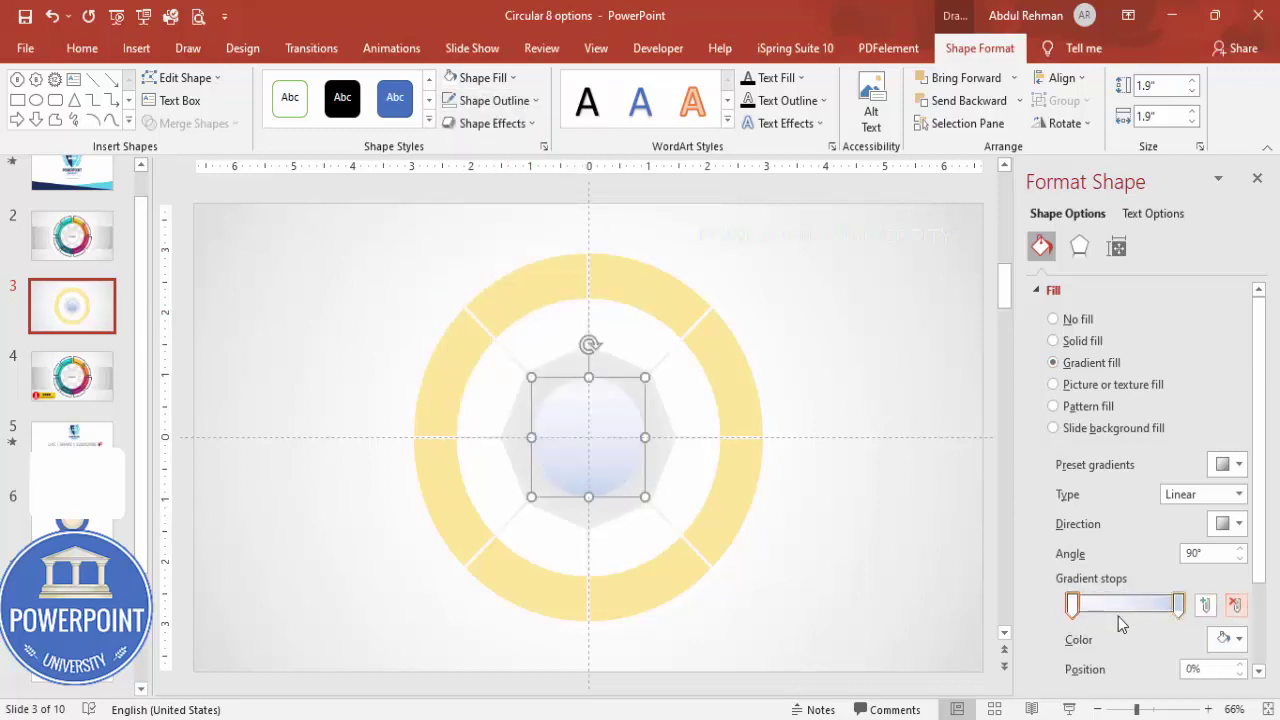
{"action": "left_click", "coordinate": [1073, 604]}
{"action": "left_click", "coordinate": [1073, 603]}
{"action": "left_click", "coordinate": [1222, 640]}
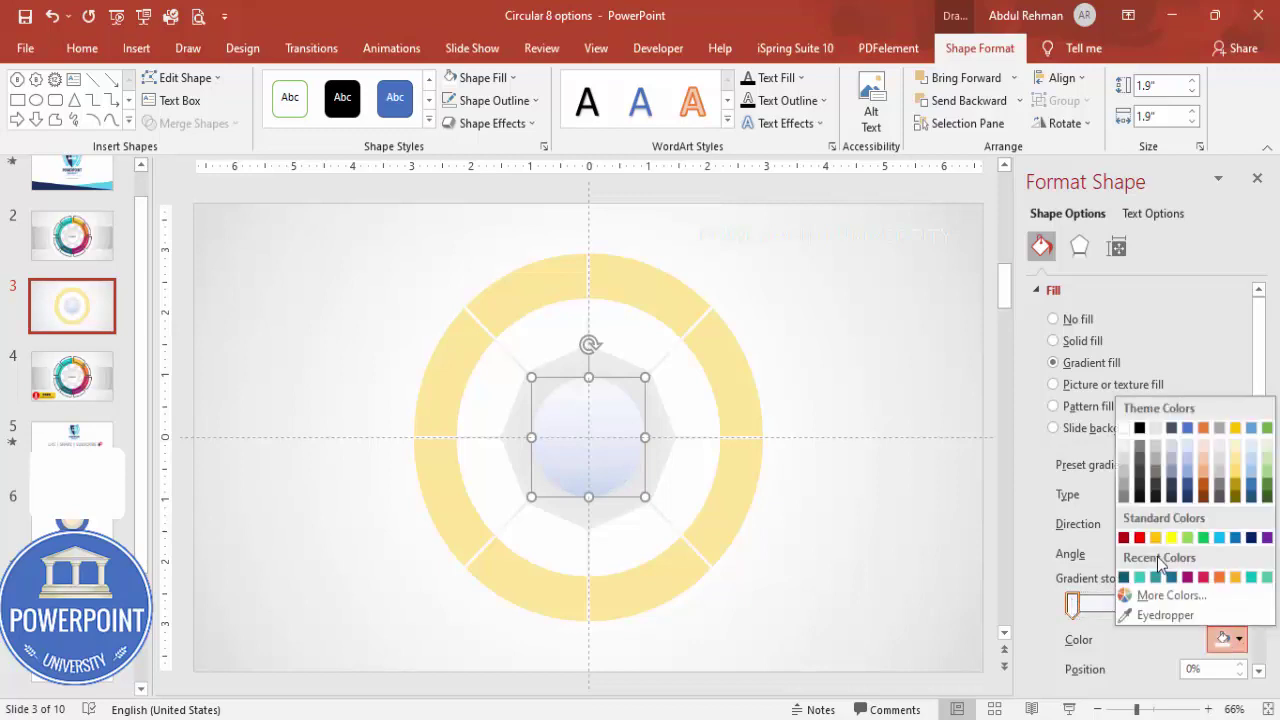
{"action": "left_click", "coordinate": [1123, 485]}
{"action": "left_click", "coordinate": [1179, 604]}
{"action": "left_click", "coordinate": [1222, 640]}
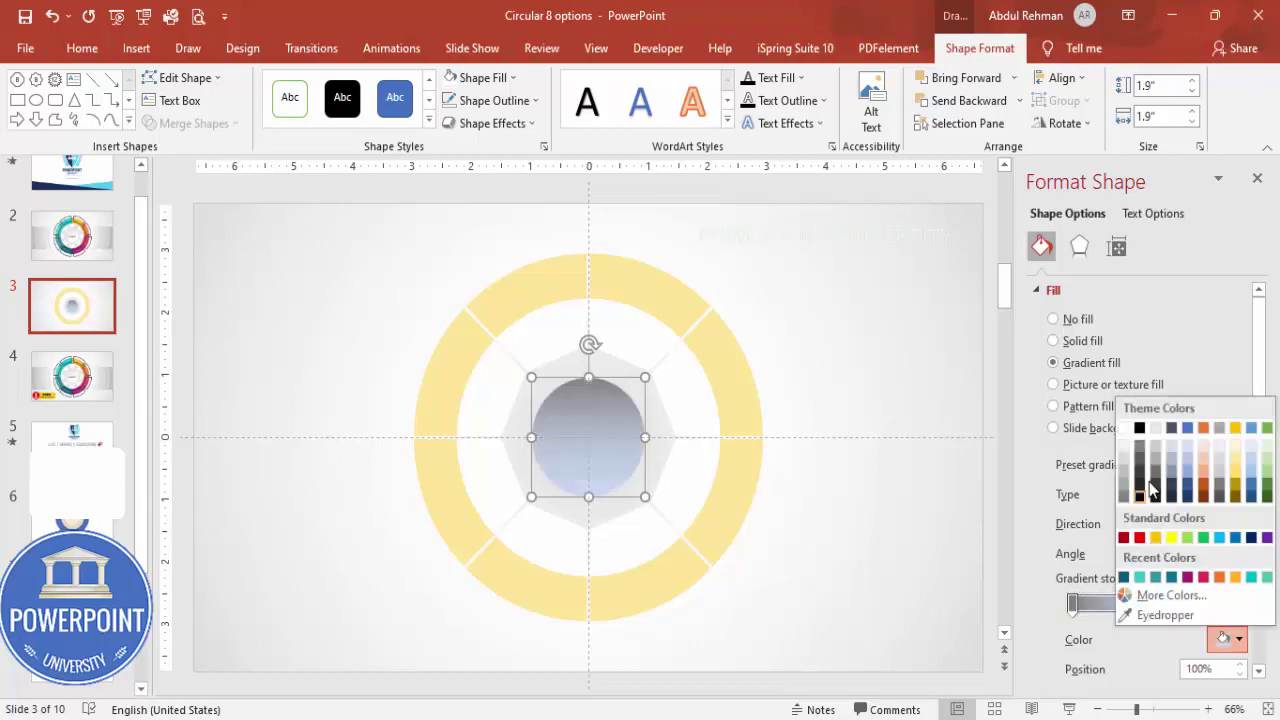
{"action": "left_click", "coordinate": [1122, 437]}
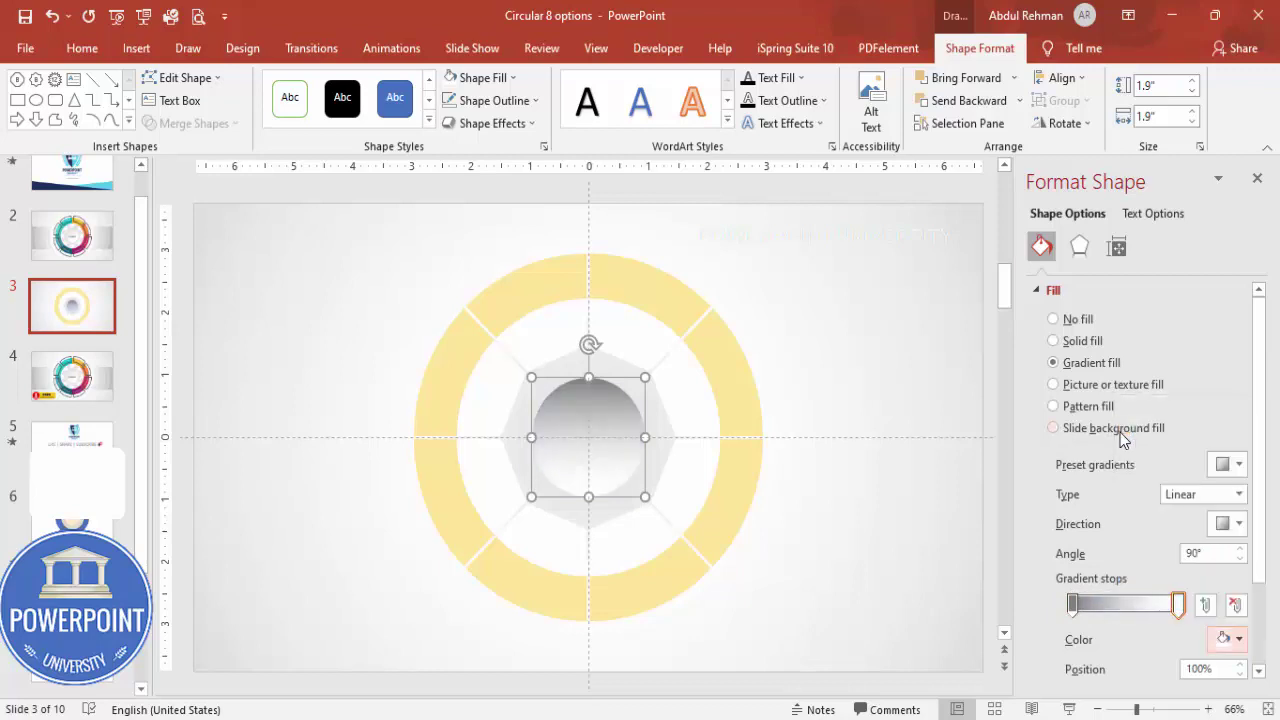
{"action": "left_click", "coordinate": [1079, 249]}
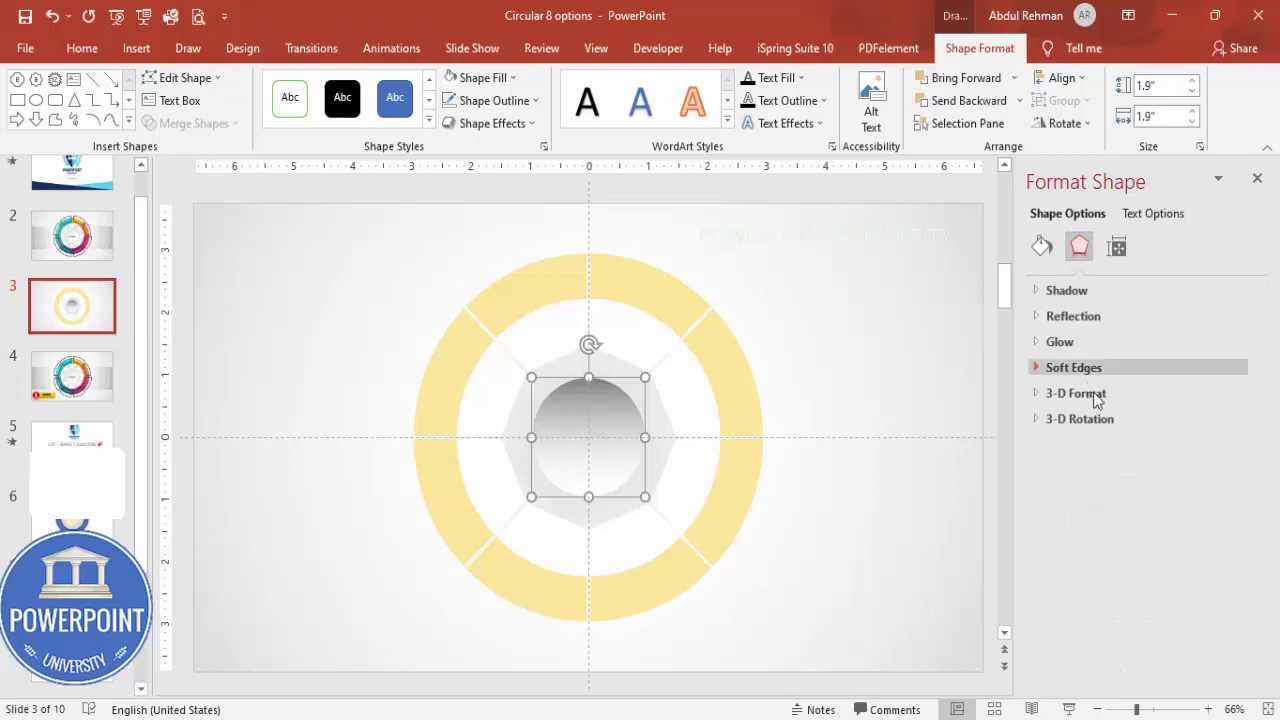
Apply a 12 pt by 4 pt top bevel preset to the hub circle in 3-D Format
{"action": "left_click", "coordinate": [1072, 393]}
{"action": "left_click", "coordinate": [1086, 466]}
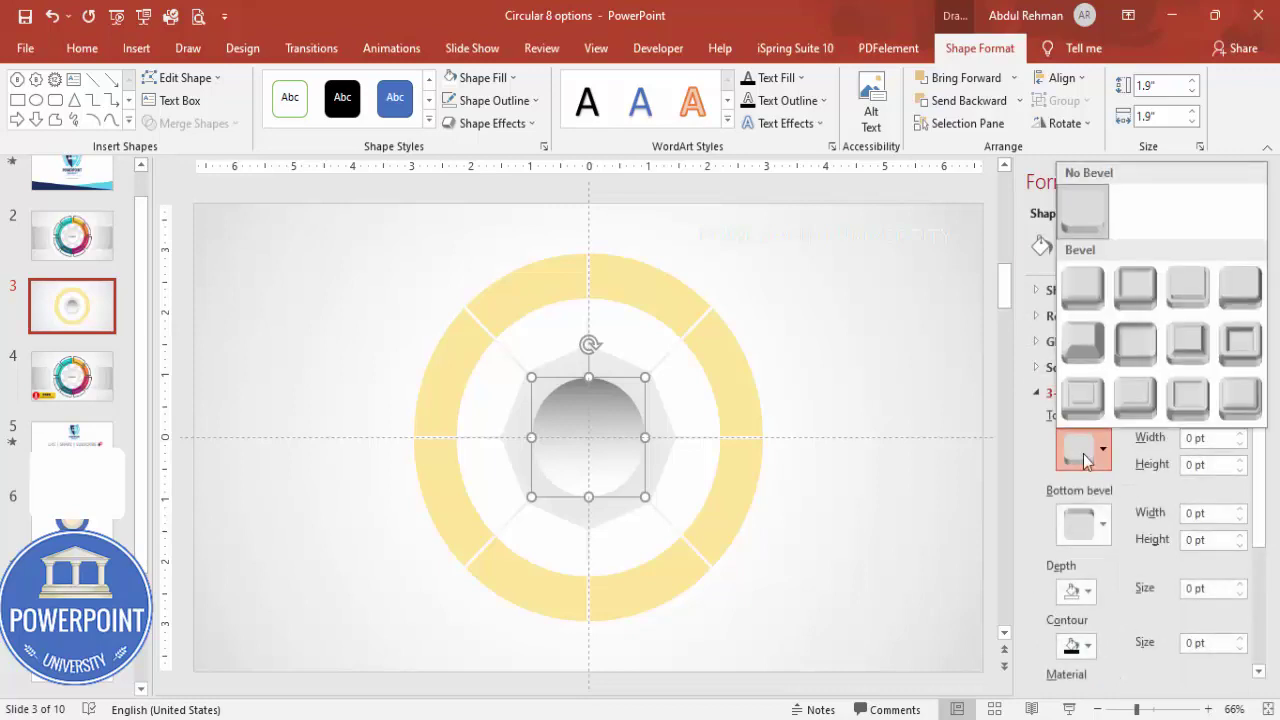
{"action": "left_click", "coordinate": [1131, 354]}
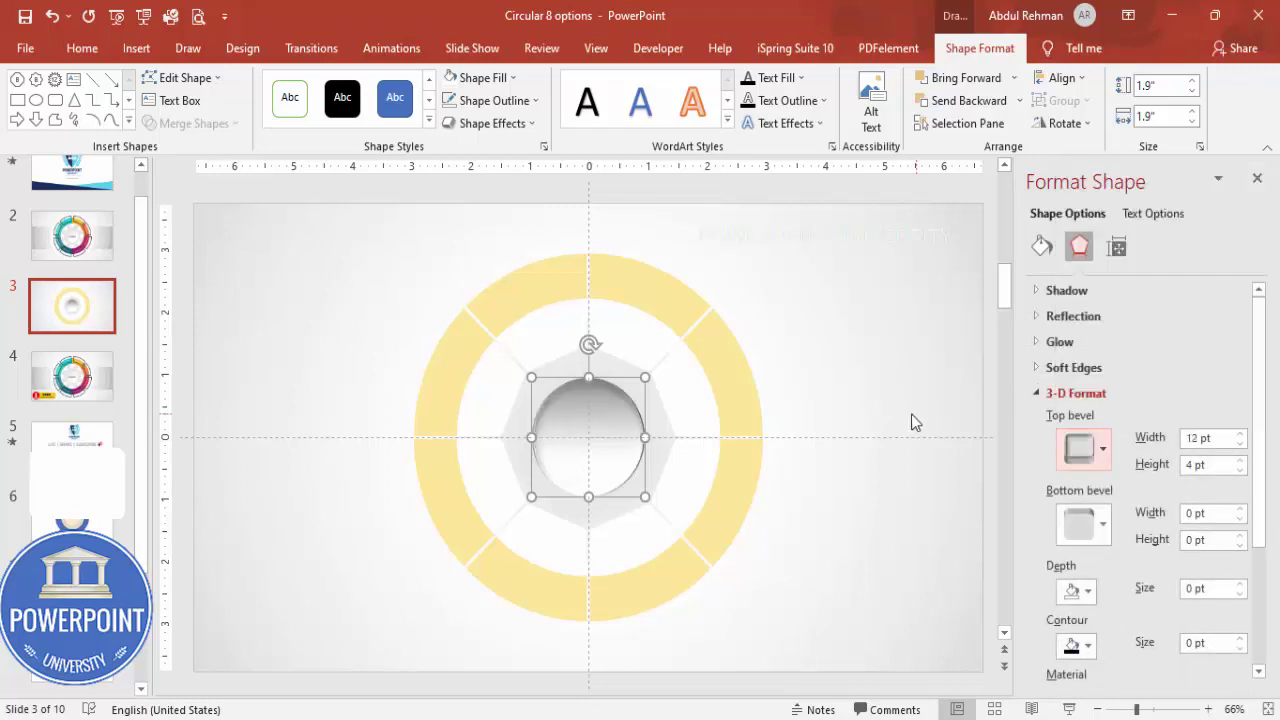
{"action": "left_click", "coordinate": [895, 379]}
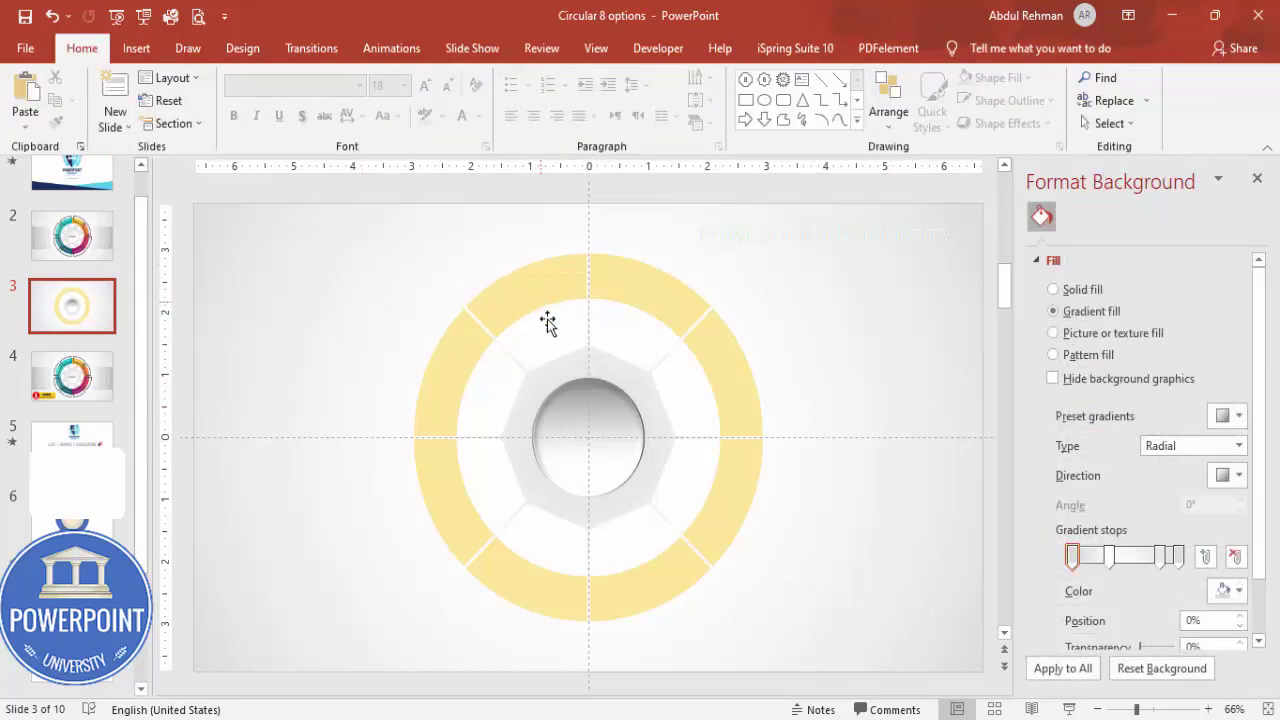
Select the top-right ring segment and fill it orange
{"action": "left_click_drag", "start_coordinate": [319, 258], "coordinate": [842, 700]}
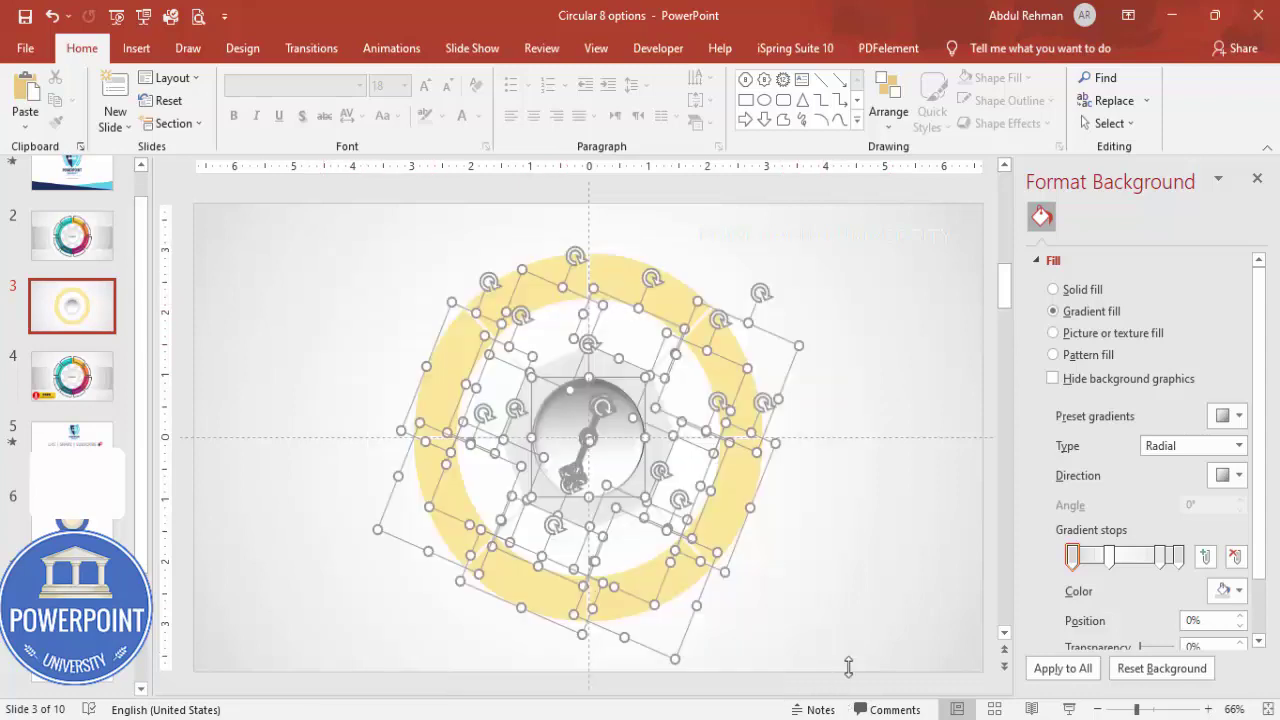
{"action": "left_click", "coordinate": [928, 388]}
{"action": "left_click", "coordinate": [663, 318]}
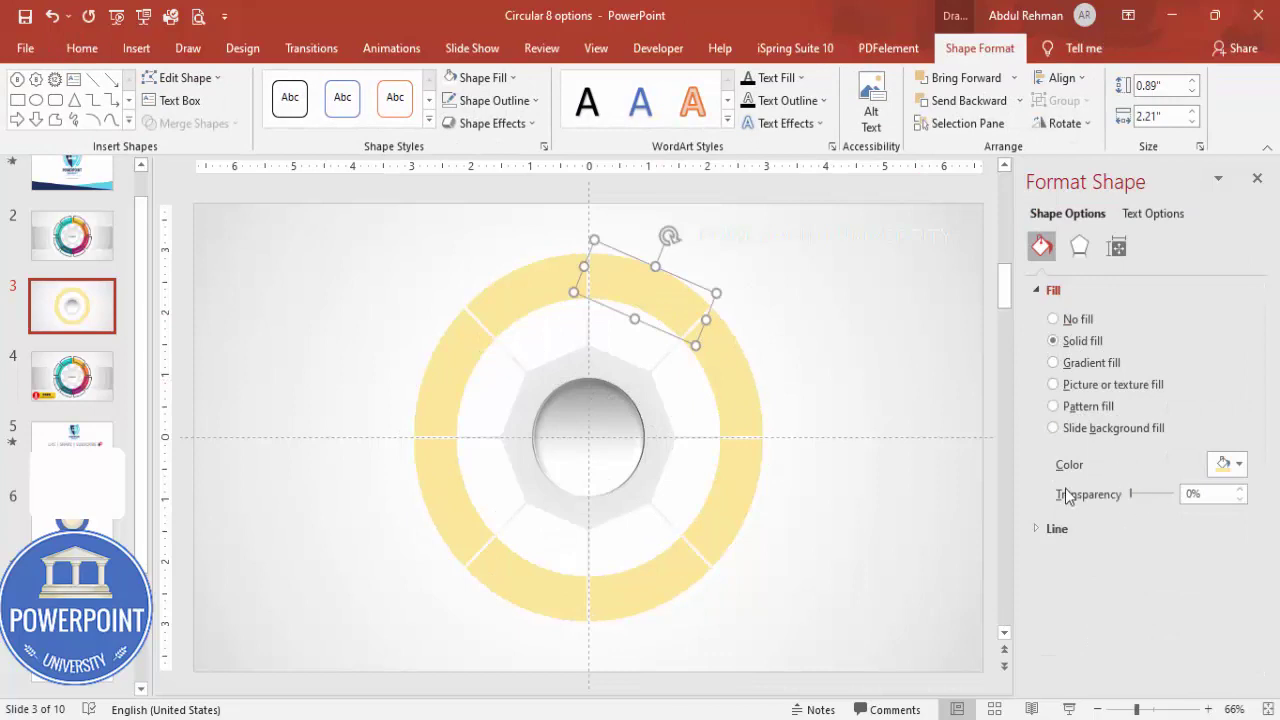
{"action": "left_click_drag", "start_coordinate": [737, 357], "coordinate": [461, 524]}
{"action": "left_click_drag", "start_coordinate": [503, 486], "coordinate": [490, 491]}
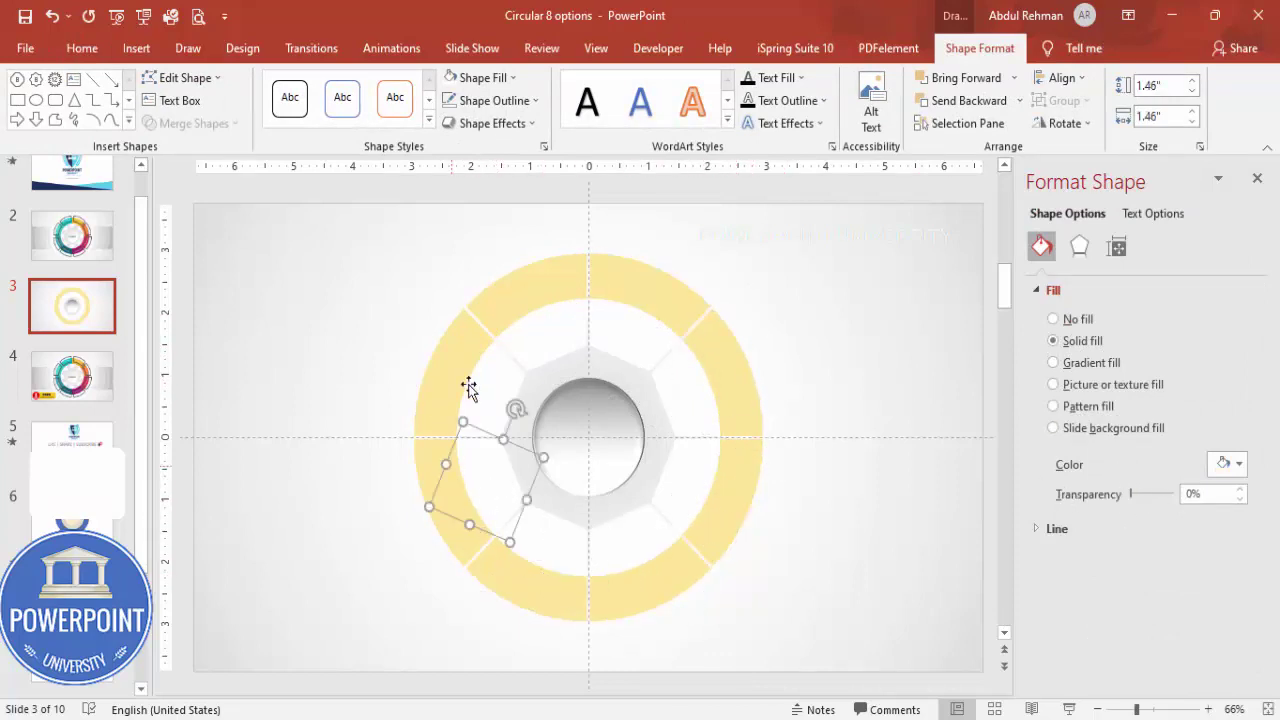
{"action": "left_click_drag", "start_coordinate": [469, 390], "coordinate": [717, 300]}
{"action": "left_click", "coordinate": [1230, 465]}
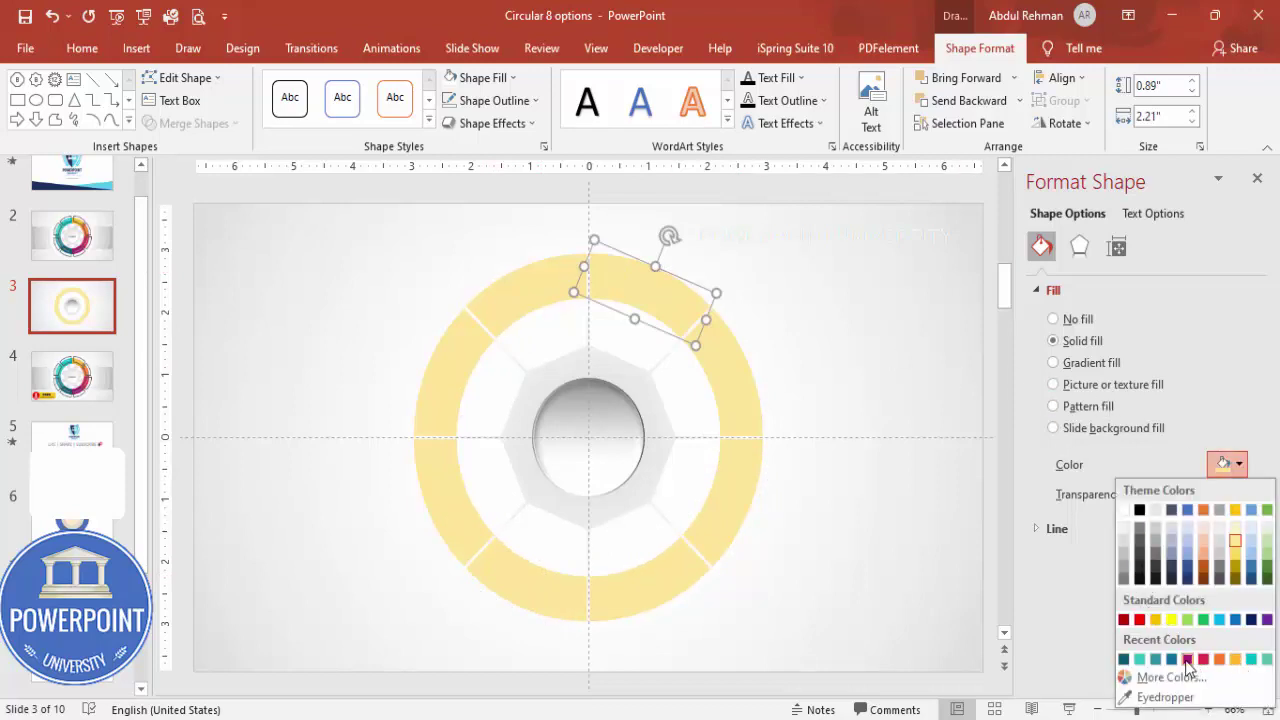
{"action": "left_click", "coordinate": [1221, 659]}
Colour the right segment yellow-orange, the lower-right green and the bottom red
{"action": "left_click", "coordinate": [705, 366]}
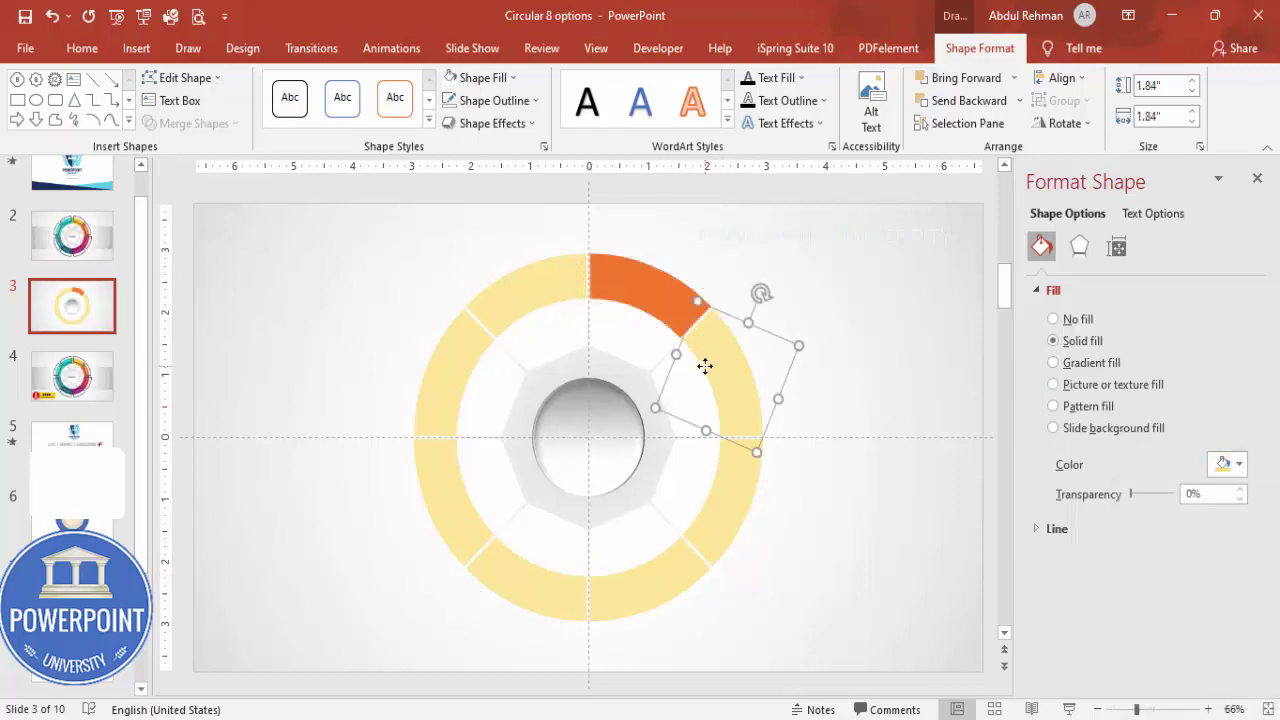
{"action": "left_click", "coordinate": [1232, 464]}
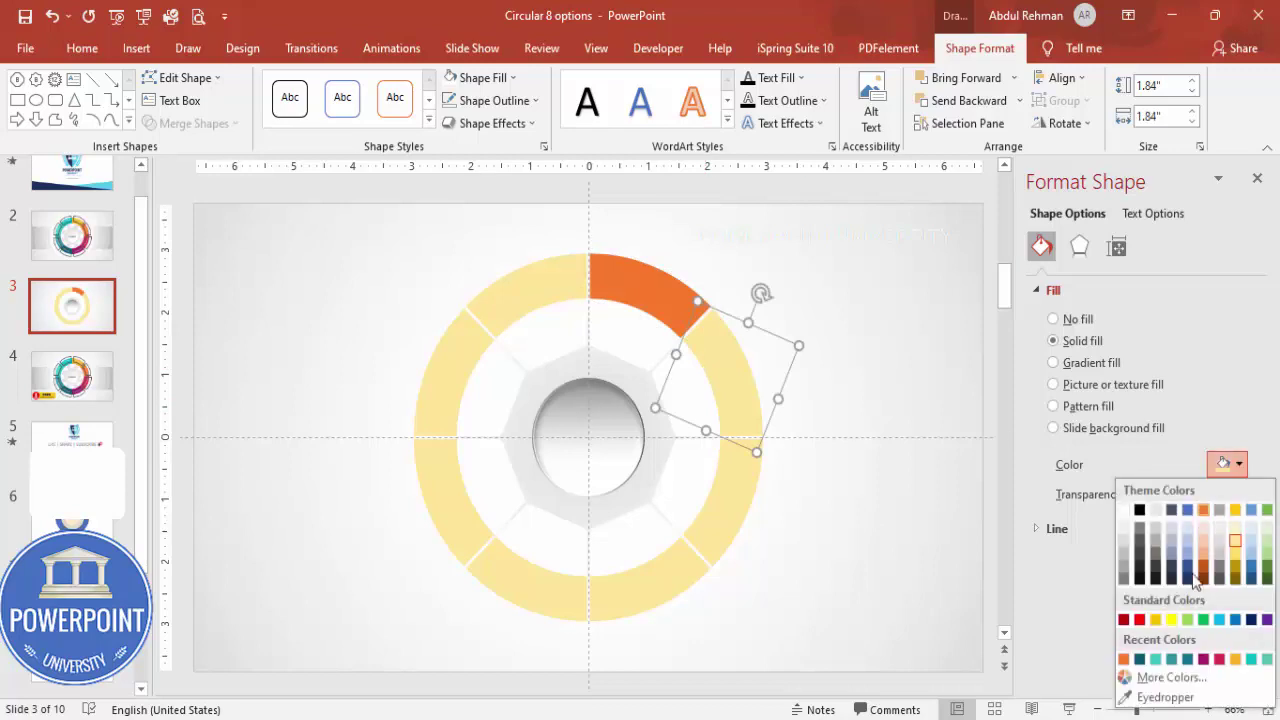
{"action": "left_click", "coordinate": [1233, 661]}
{"action": "left_click", "coordinate": [736, 508]}
{"action": "left_click", "coordinate": [1221, 464]}
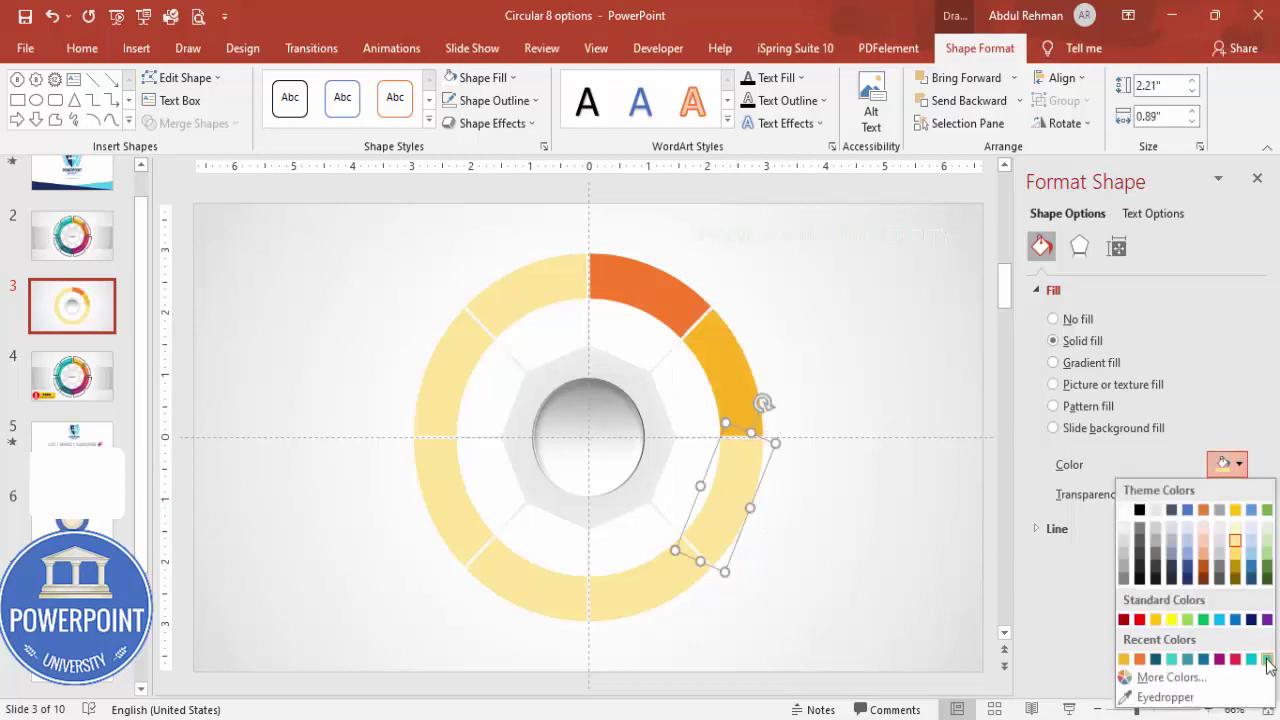
{"action": "left_click", "coordinate": [1268, 661]}
{"action": "left_click", "coordinate": [660, 584]}
{"action": "left_click", "coordinate": [1226, 464]}
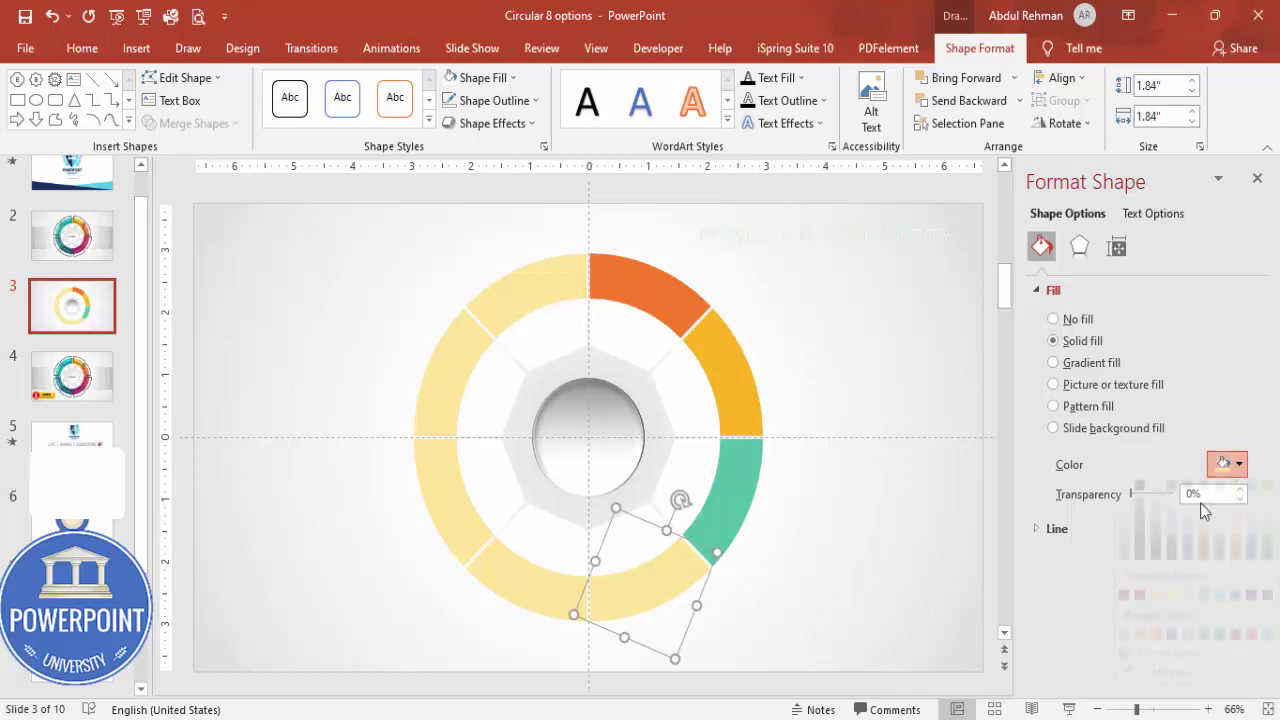
{"action": "left_click", "coordinate": [1250, 660]}
Colour the lower-left segment dark teal, the left teal and the upper-left purple
{"action": "left_click", "coordinate": [536, 614]}
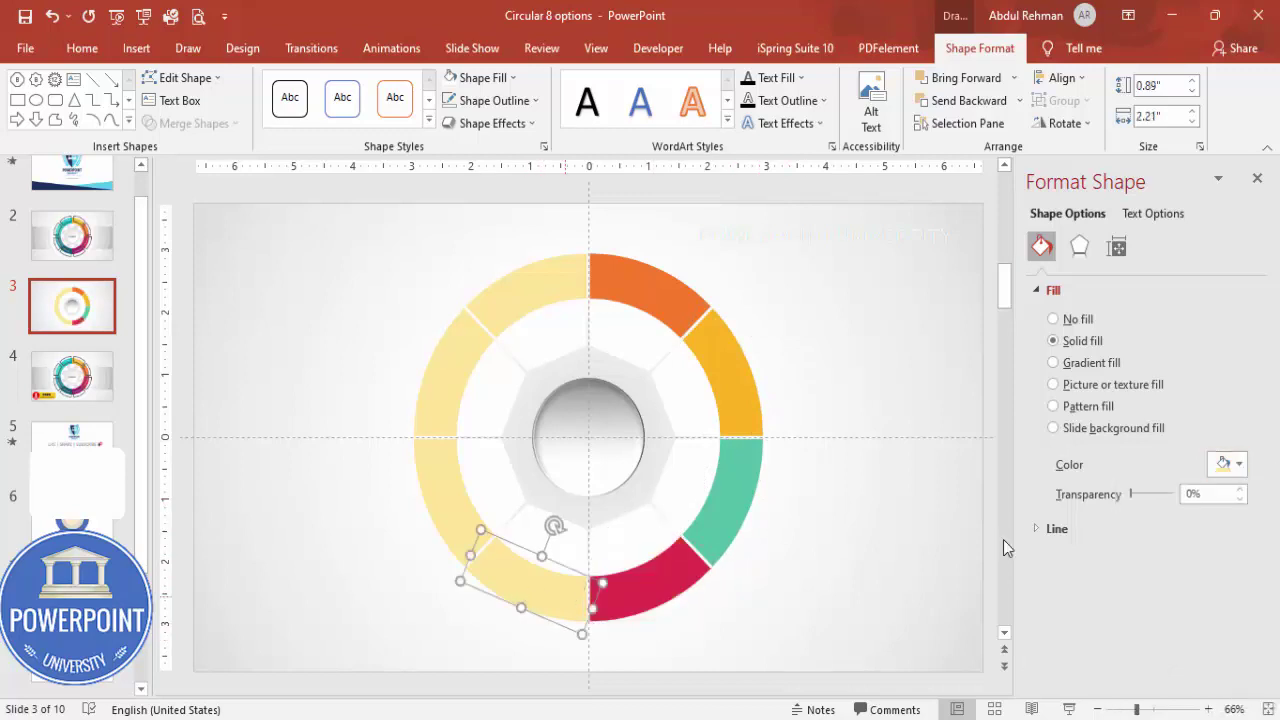
{"action": "left_click", "coordinate": [1236, 467]}
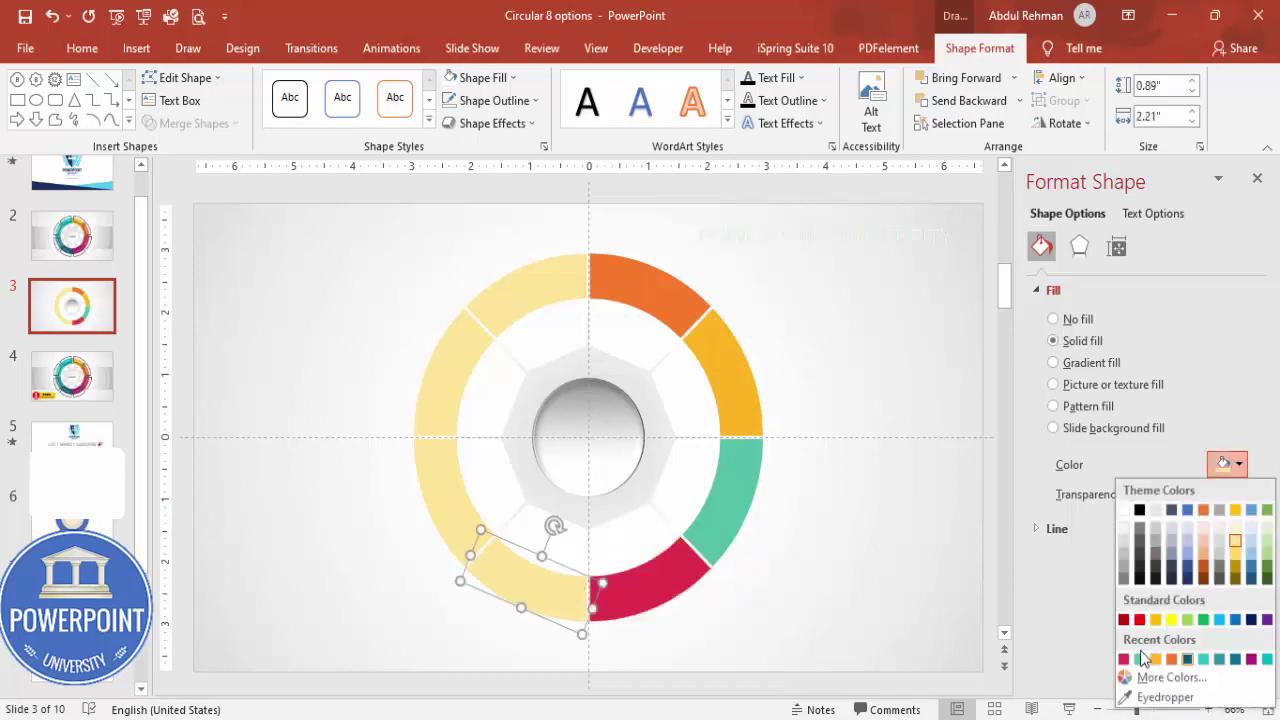
{"action": "left_click", "coordinate": [1141, 657]}
{"action": "left_click", "coordinate": [457, 514]}
{"action": "left_click", "coordinate": [1232, 464]}
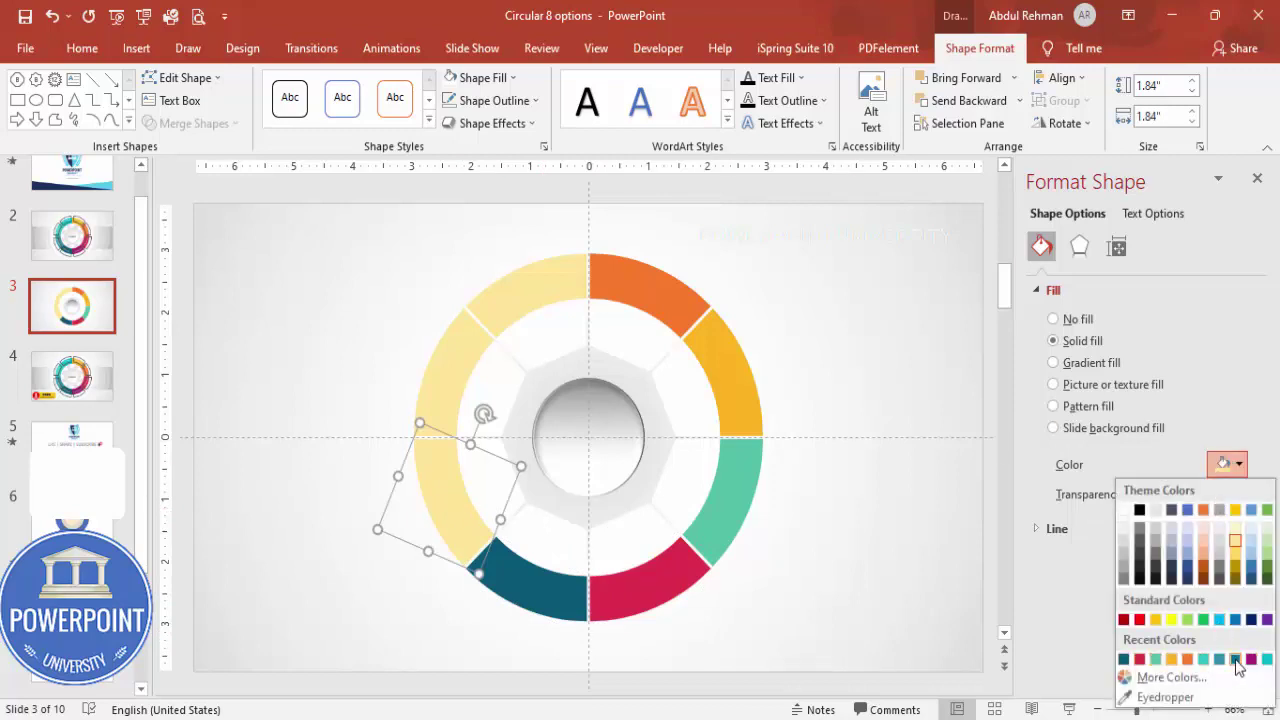
{"action": "left_click", "coordinate": [1236, 659]}
{"action": "left_click", "coordinate": [483, 366]}
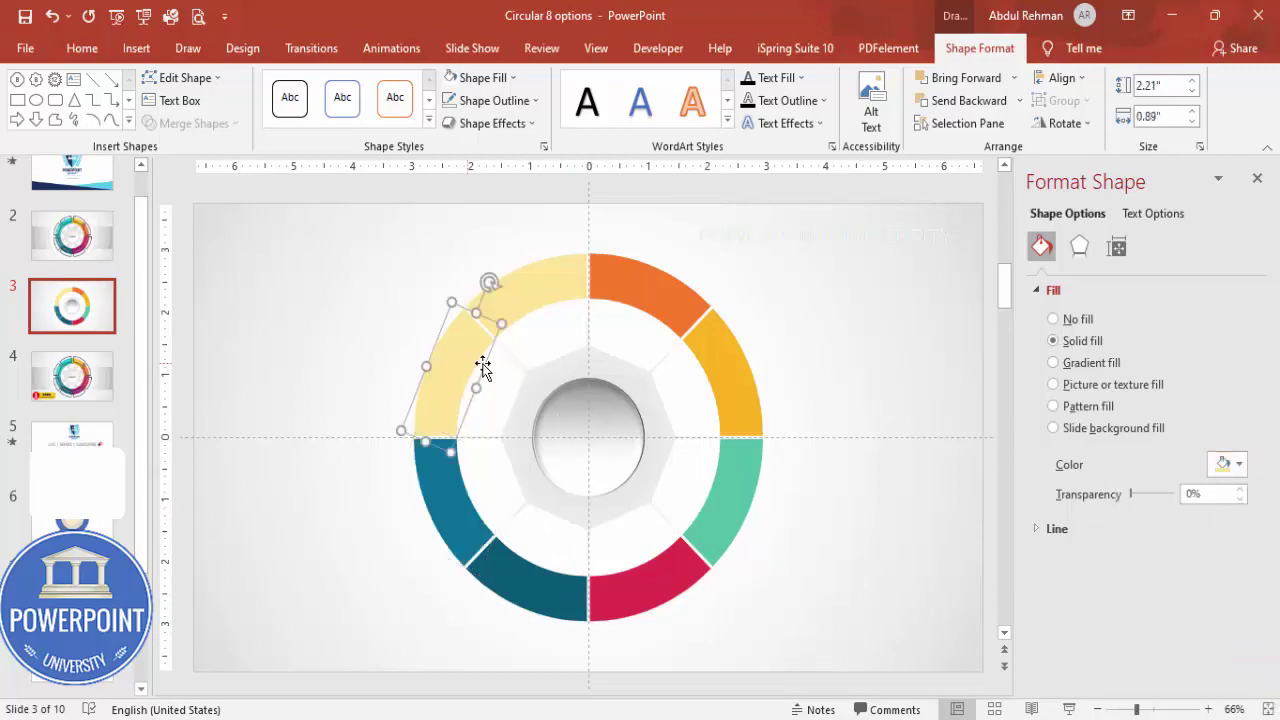
{"action": "left_click", "coordinate": [1228, 465]}
{"action": "left_click", "coordinate": [1266, 620]}
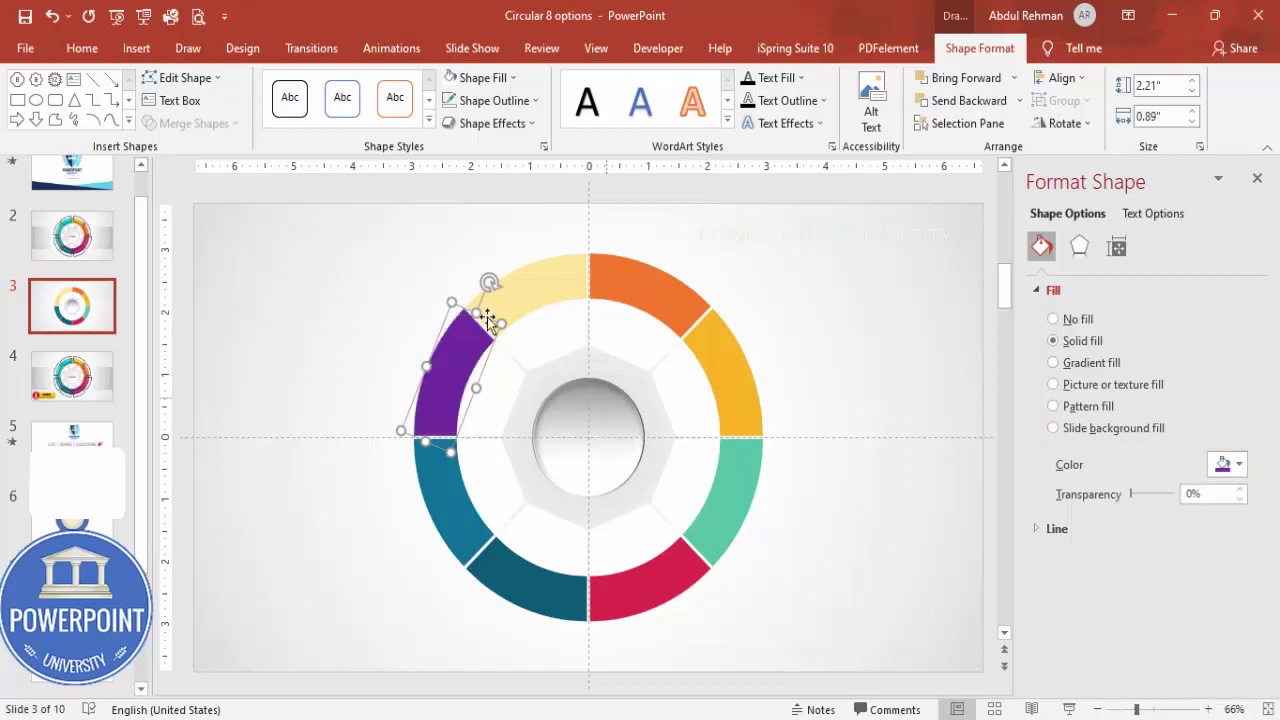
Try teal shades on the top-left segment, then settle on green
{"action": "left_click", "coordinate": [538, 285]}
{"action": "left_click", "coordinate": [1228, 465]}
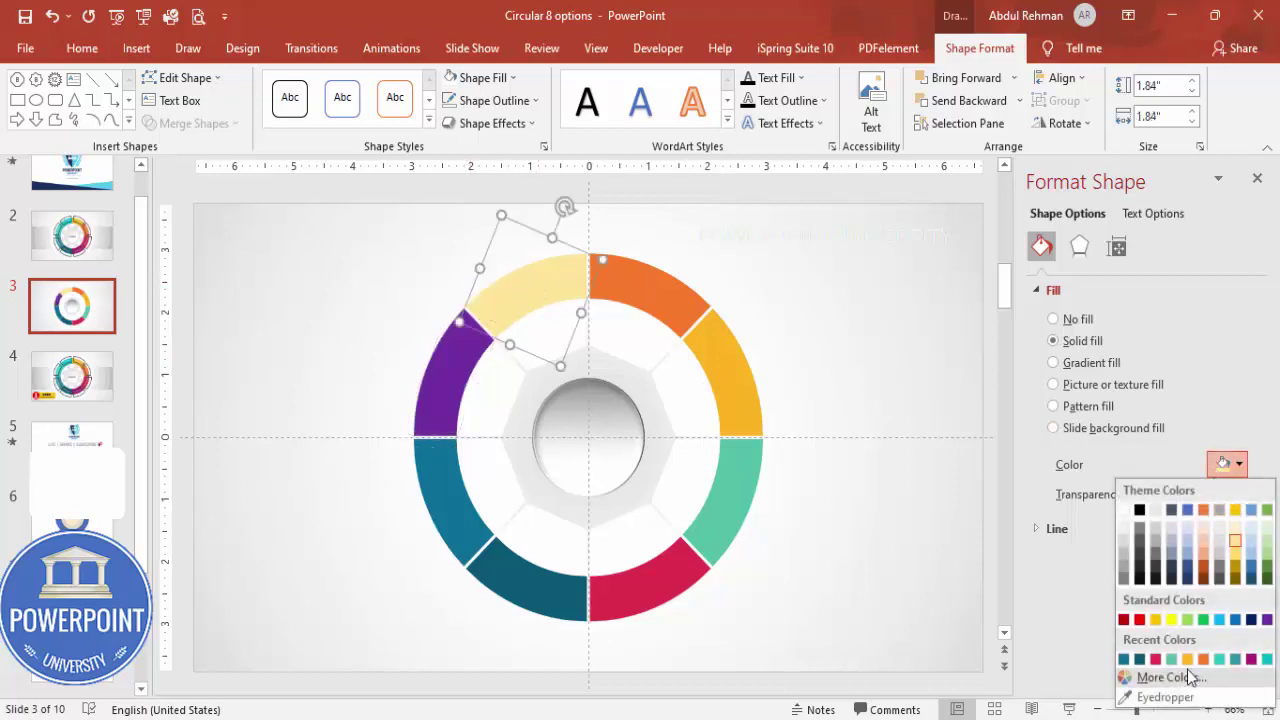
{"action": "left_click", "coordinate": [1237, 659]}
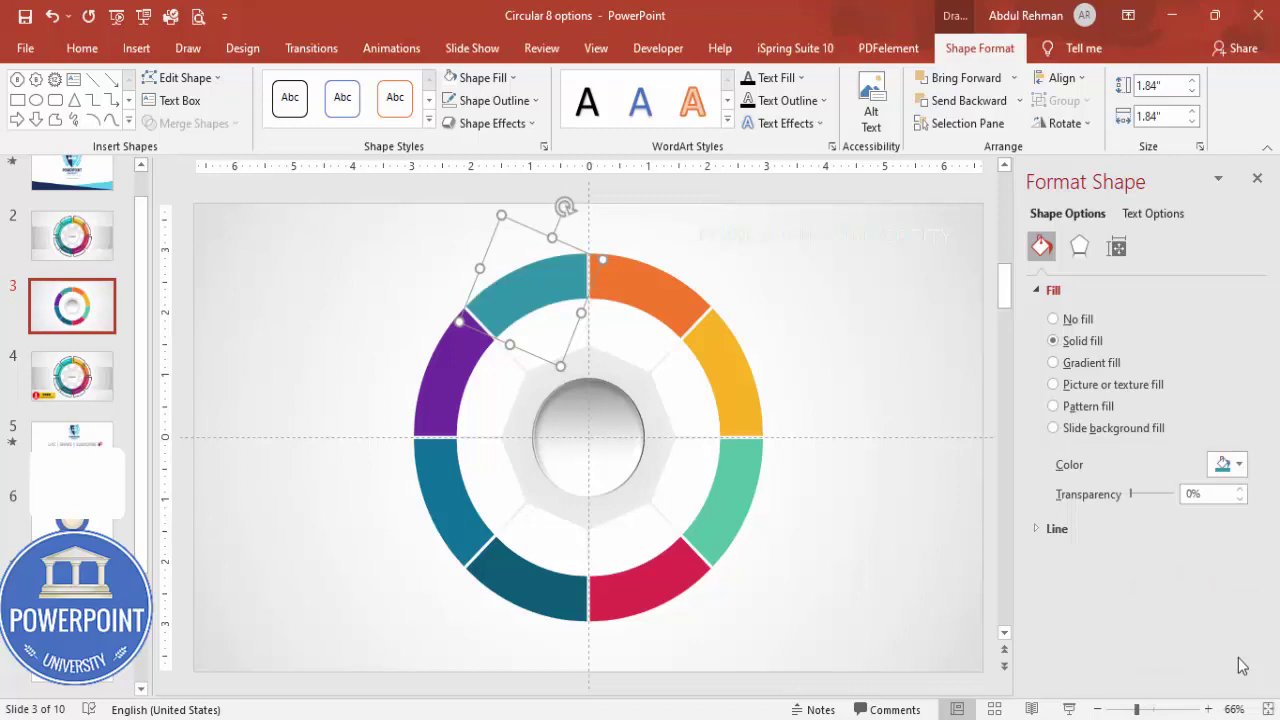
{"action": "left_click", "coordinate": [1228, 465]}
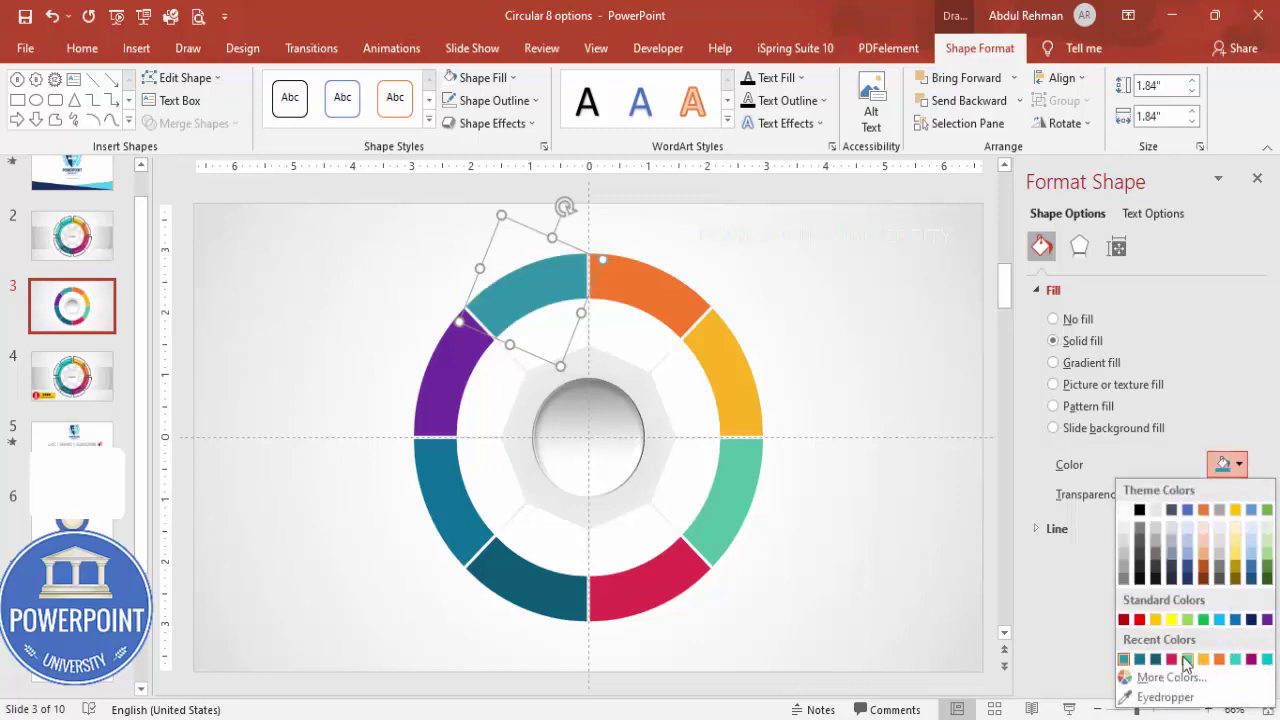
{"action": "left_click", "coordinate": [1142, 659]}
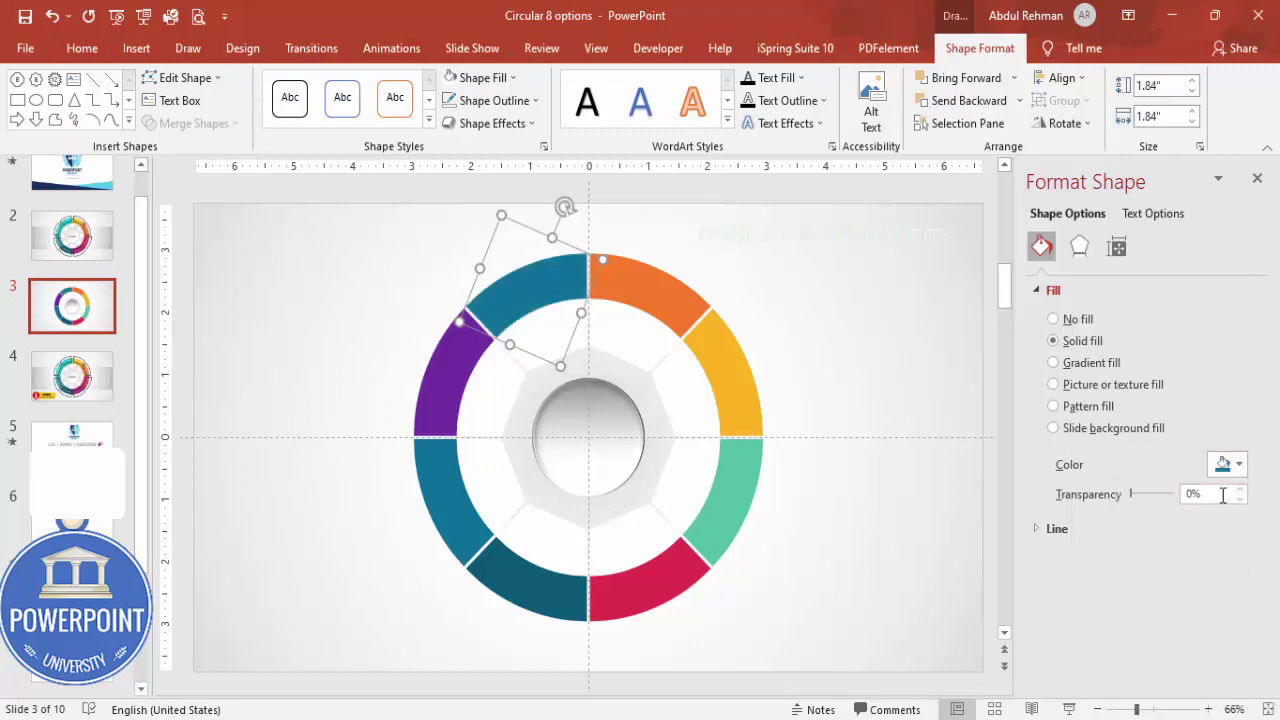
{"action": "left_click", "coordinate": [1226, 465]}
{"action": "left_click", "coordinate": [1203, 620]}
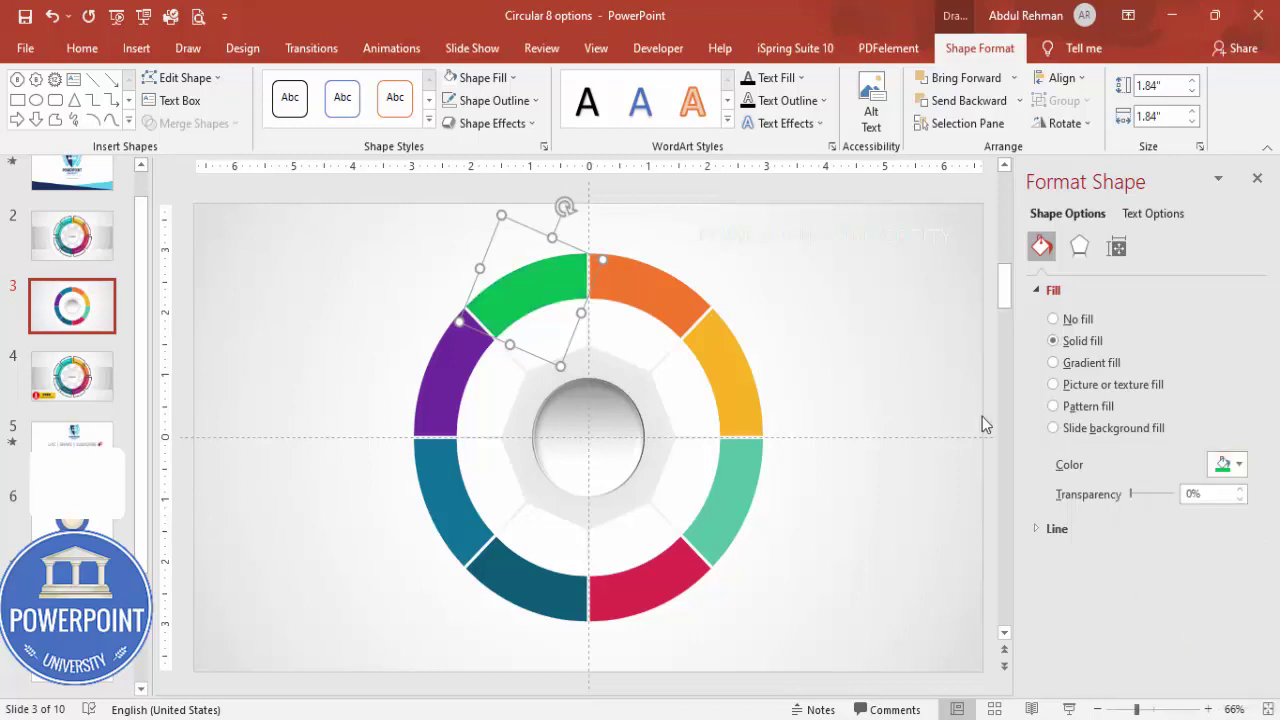
{"action": "left_click", "coordinate": [944, 330]}
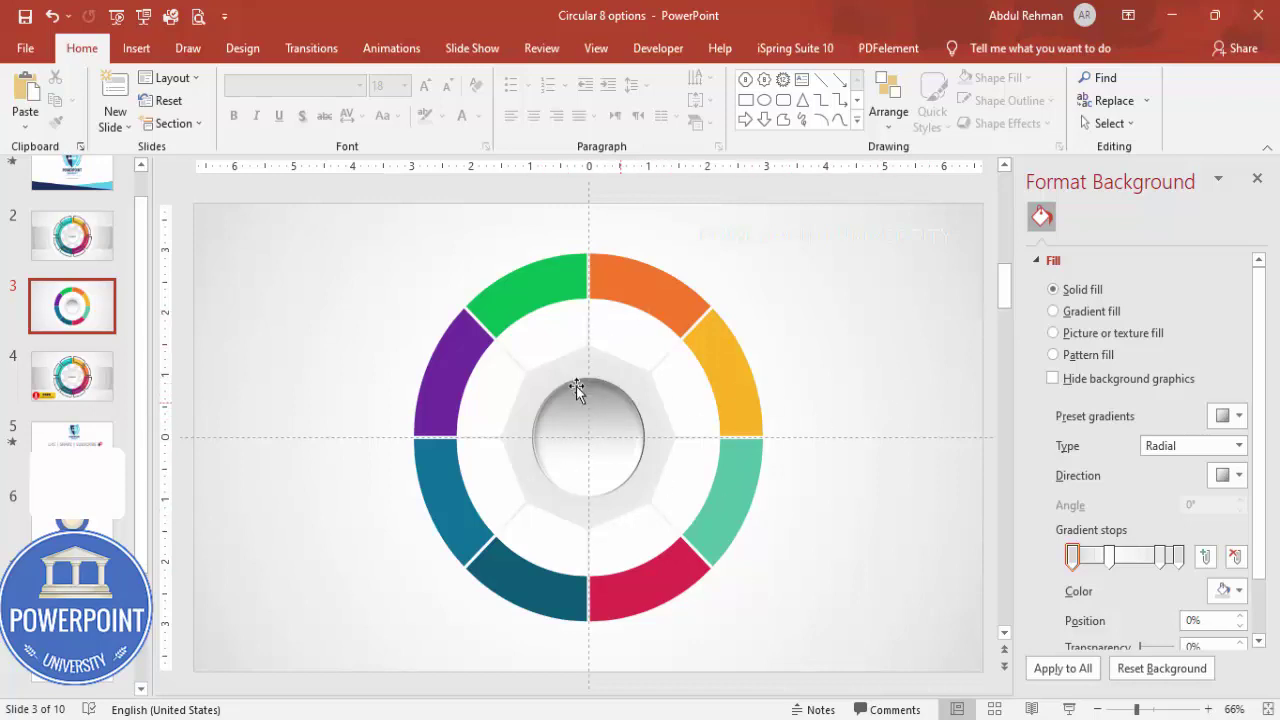
Hide the guides, select all eight inner white wedges and drag them right of the ring
{"action": "left_click", "coordinate": [596, 48]}
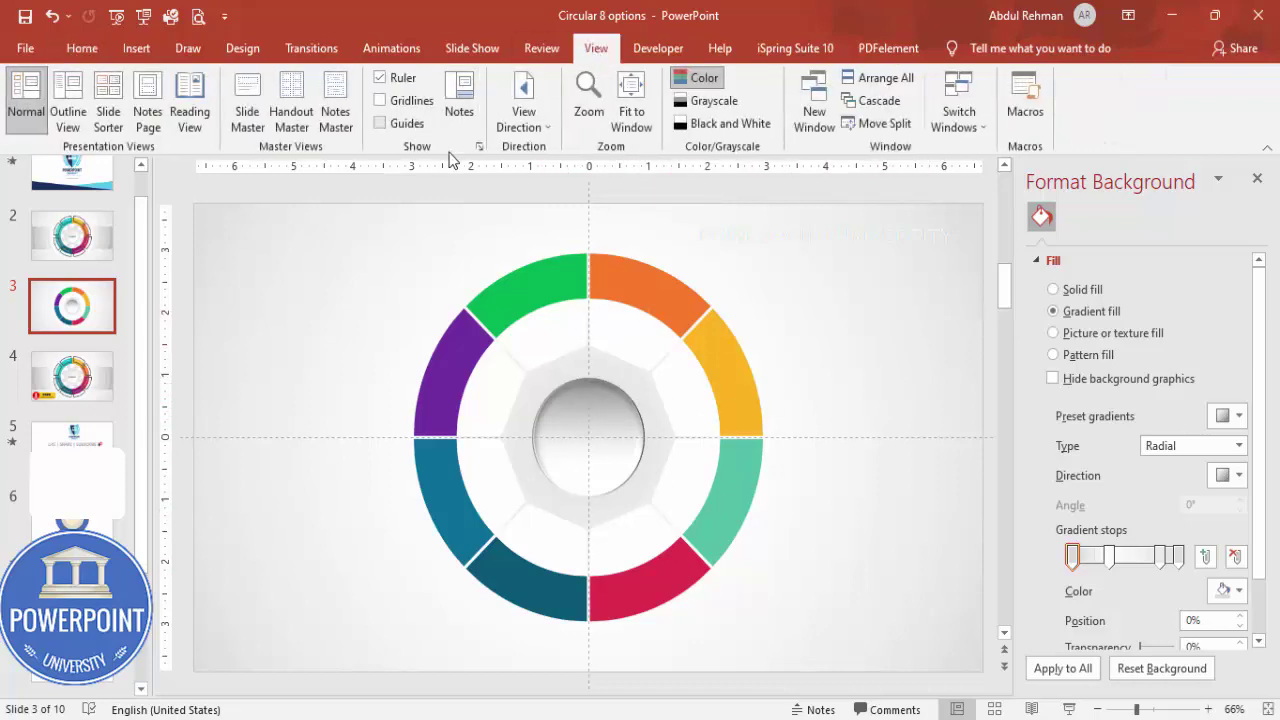
{"action": "left_click", "coordinate": [565, 337]}
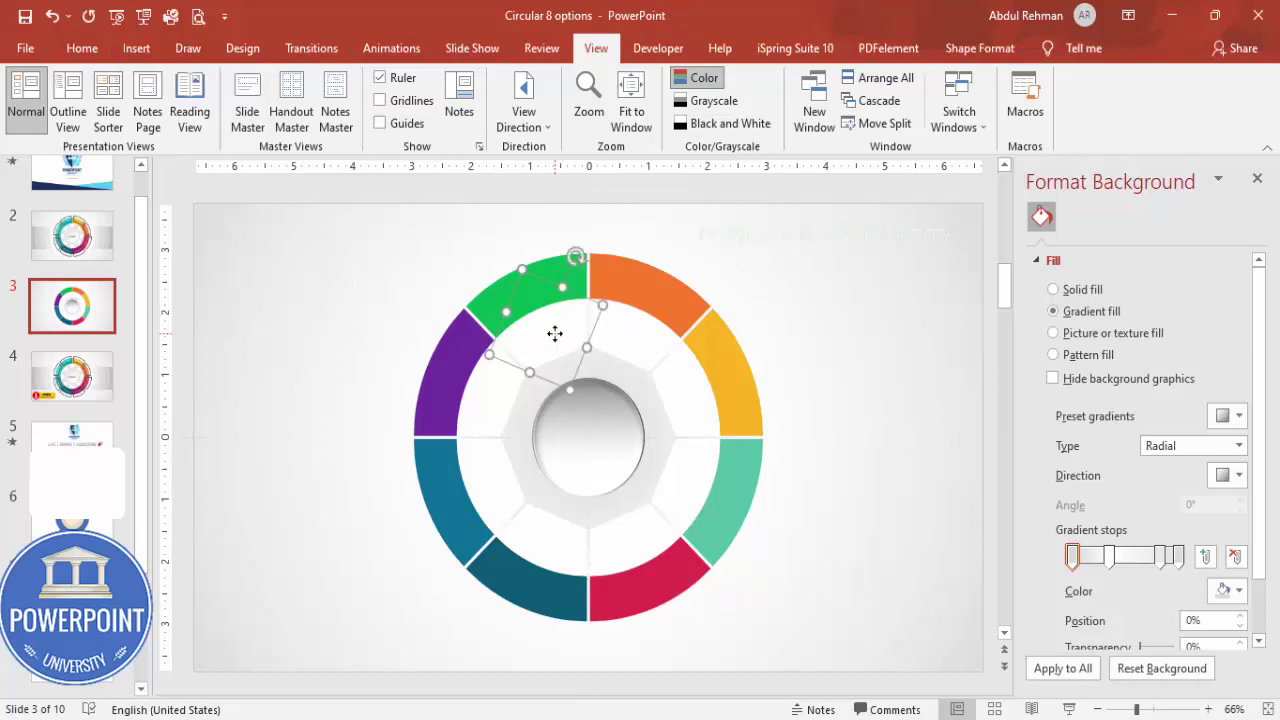
{"action": "left_click", "coordinate": [640, 350], "text": "shift"}
{"action": "left_click", "coordinate": [690, 416], "text": "shift"}
{"action": "left_click", "coordinate": [686, 478], "text": "shift"}
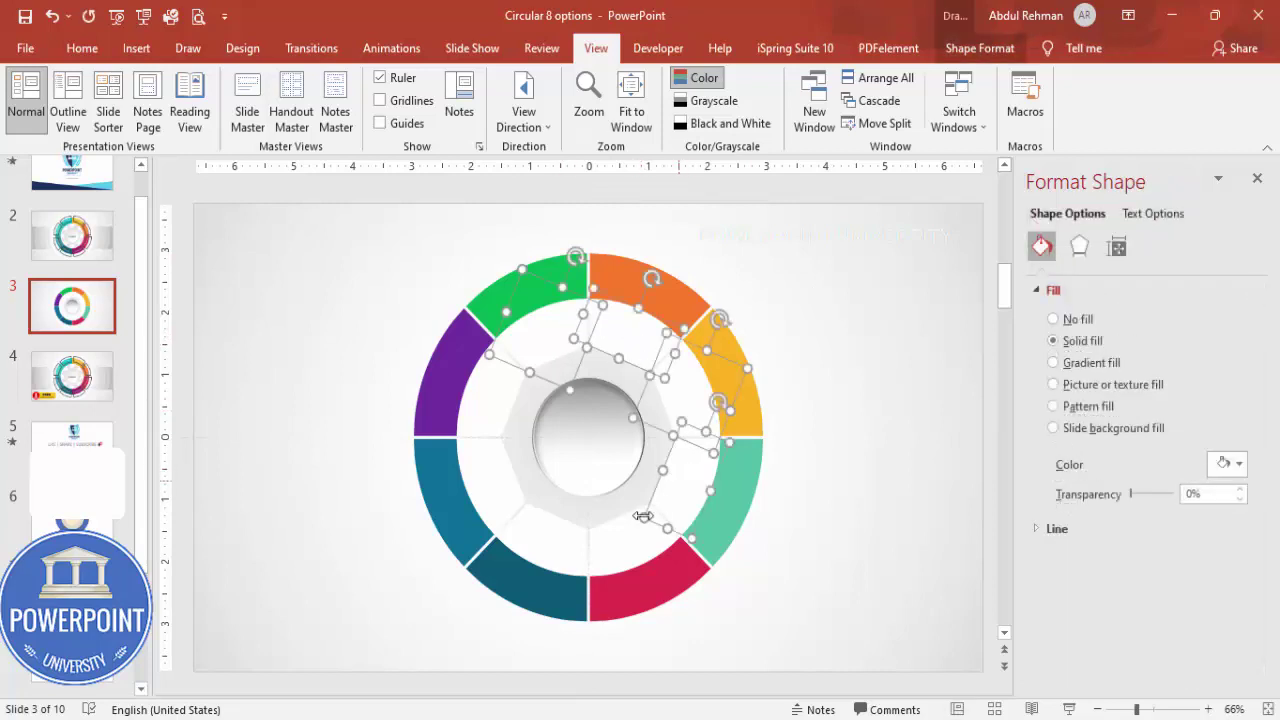
{"action": "left_click", "coordinate": [598, 536], "text": "shift"}
{"action": "left_click", "coordinate": [550, 540], "text": "shift"}
{"action": "left_click", "coordinate": [492, 477], "text": "shift"}
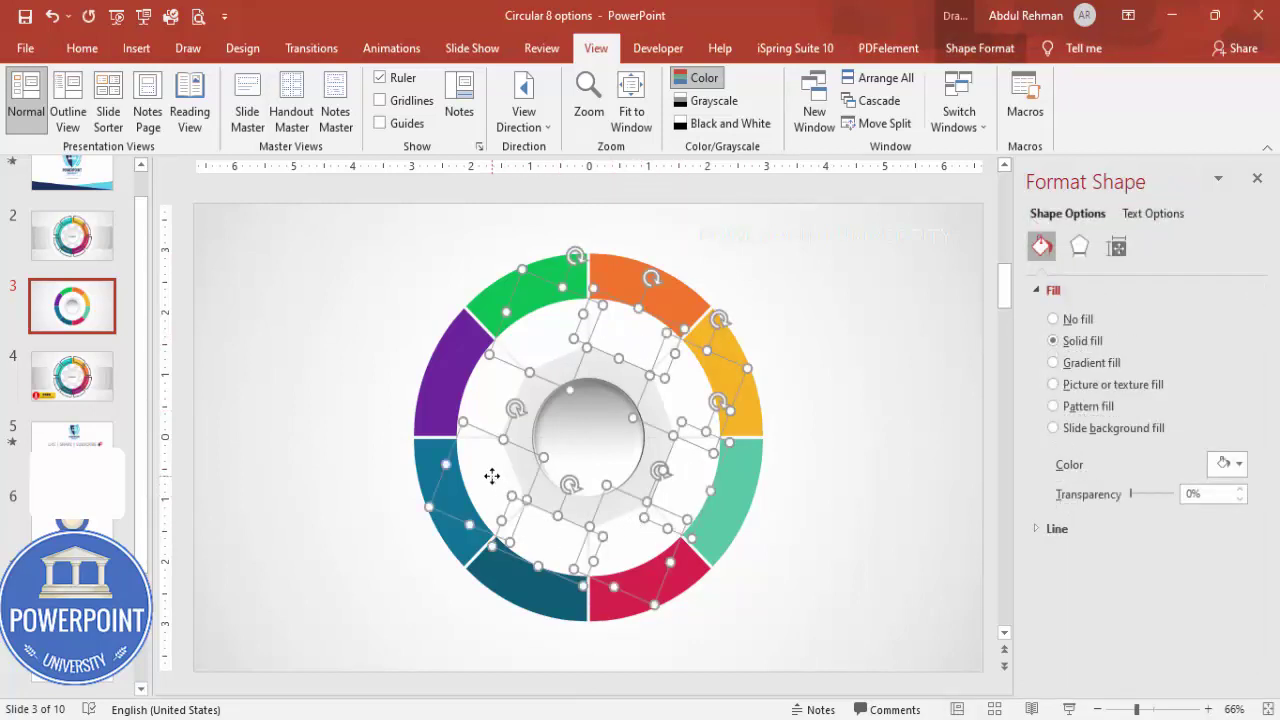
{"action": "left_click", "coordinate": [491, 400], "text": "shift"}
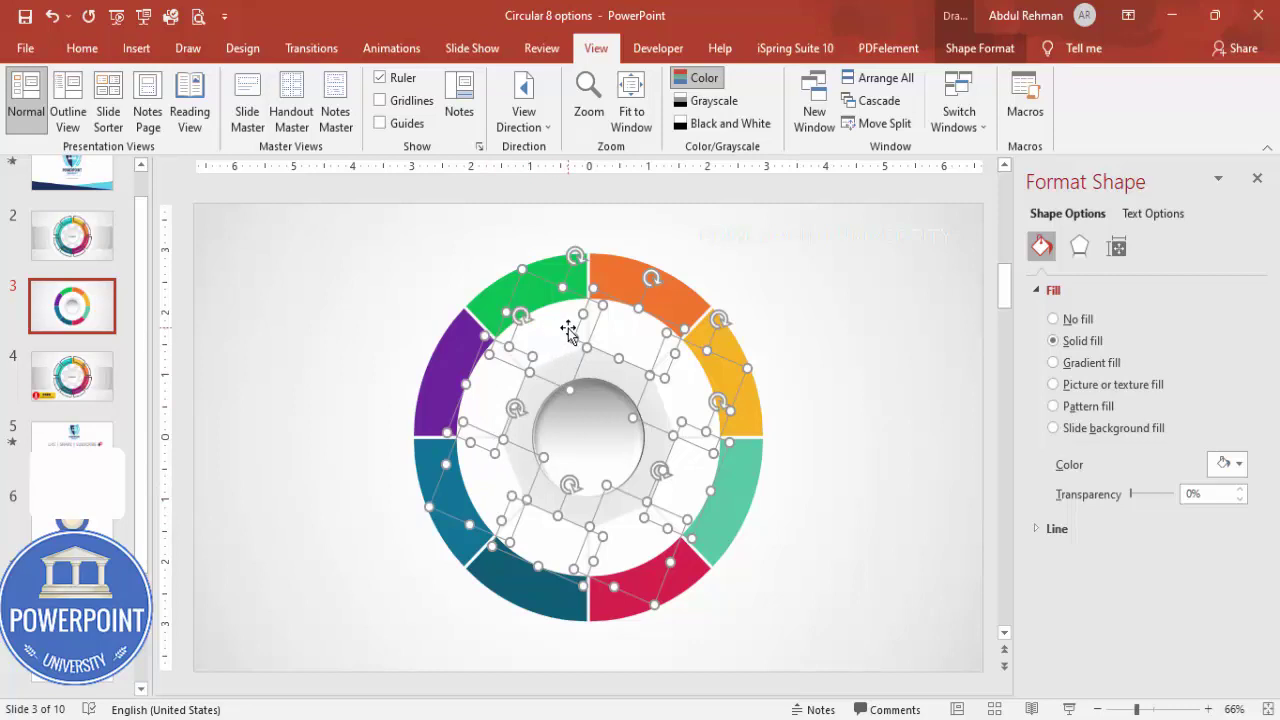
{"action": "left_click_drag", "start_coordinate": [575, 340], "coordinate": [830, 295]}
Fill the wedges black at 78% transparency and group them
{"action": "left_click", "coordinate": [980, 48]}
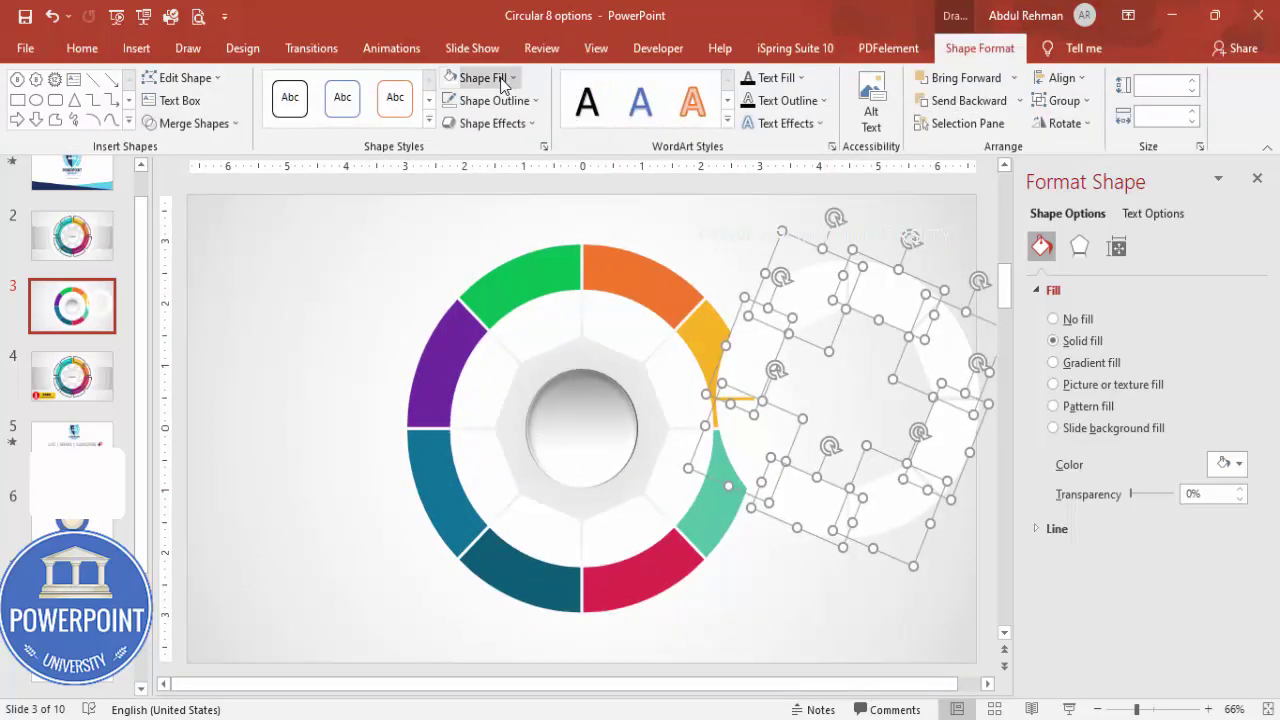
{"action": "left_click", "coordinate": [503, 85]}
{"action": "left_click", "coordinate": [466, 126]}
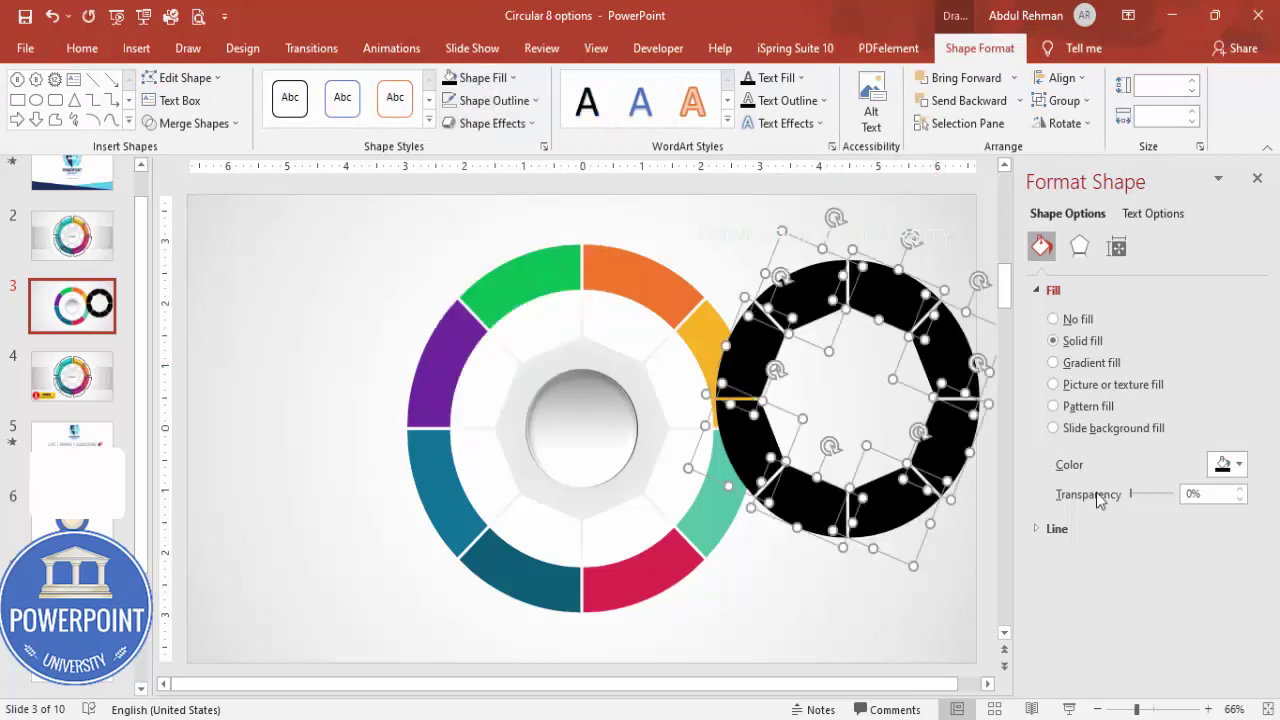
{"action": "left_click_drag", "start_coordinate": [1128, 497], "coordinate": [1166, 498]}
{"action": "key", "text": "ctrl+g"}
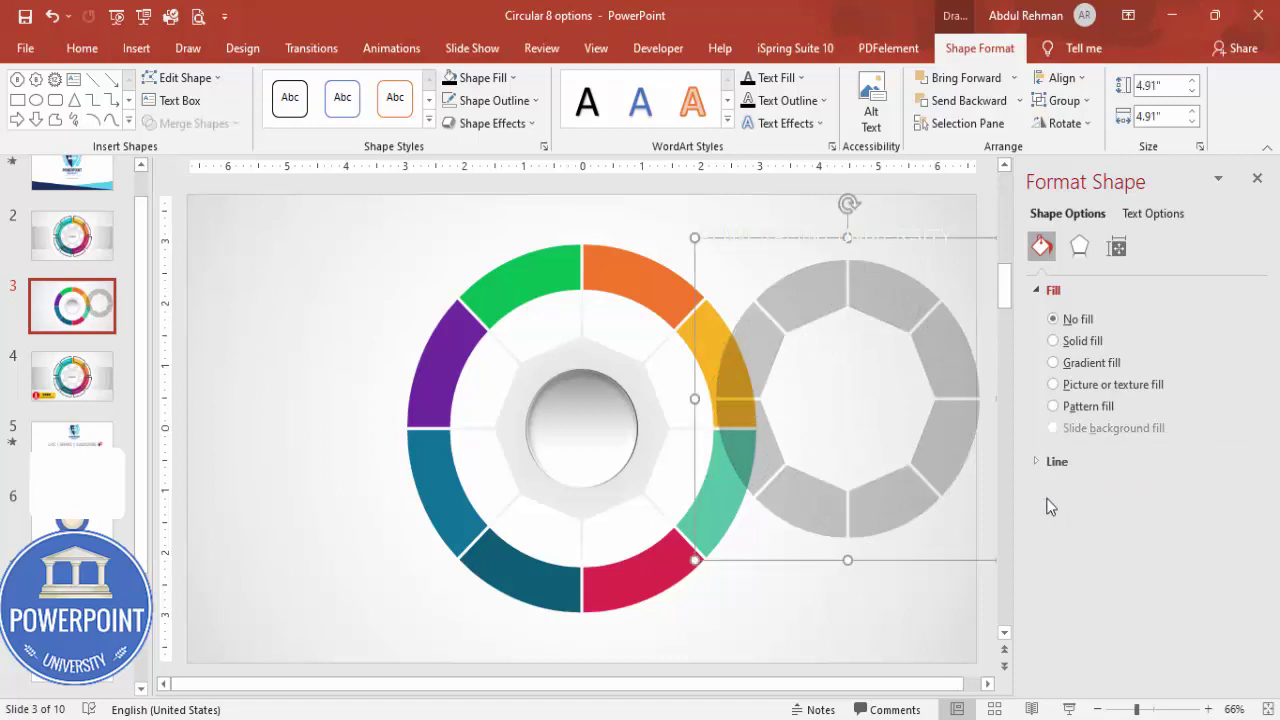
Resize the grey group to 4.52", align it middle and send it to the back
{"action": "left_click_drag", "start_coordinate": [694, 236], "coordinate": [737, 277]}
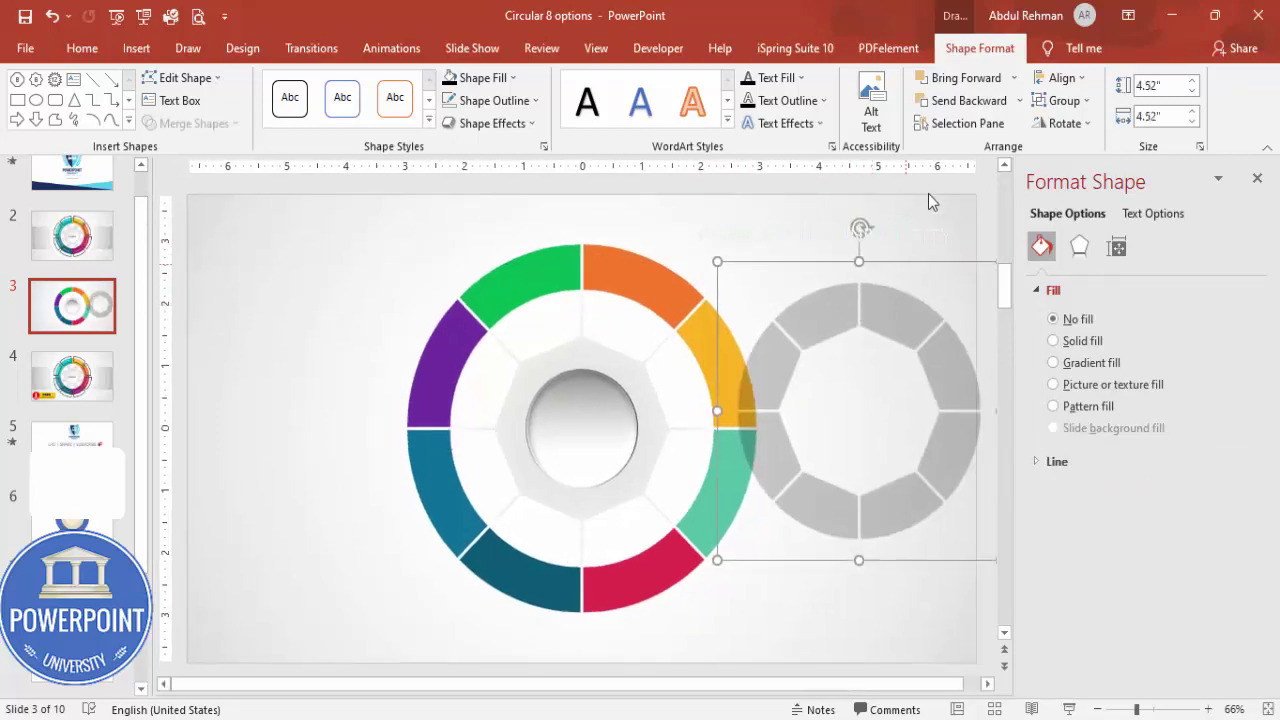
{"action": "left_click", "coordinate": [1060, 78]}
{"action": "left_click", "coordinate": [1063, 78]}
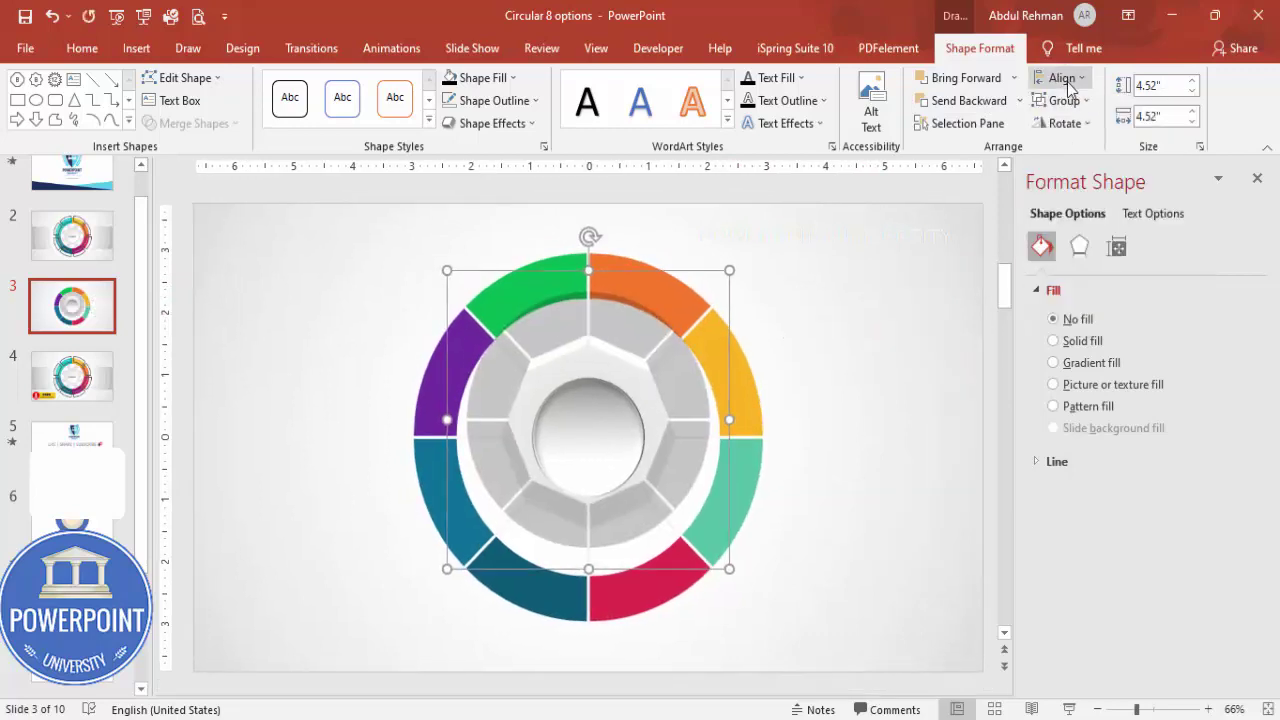
{"action": "left_click", "coordinate": [1070, 197]}
{"action": "left_click", "coordinate": [1020, 100]}
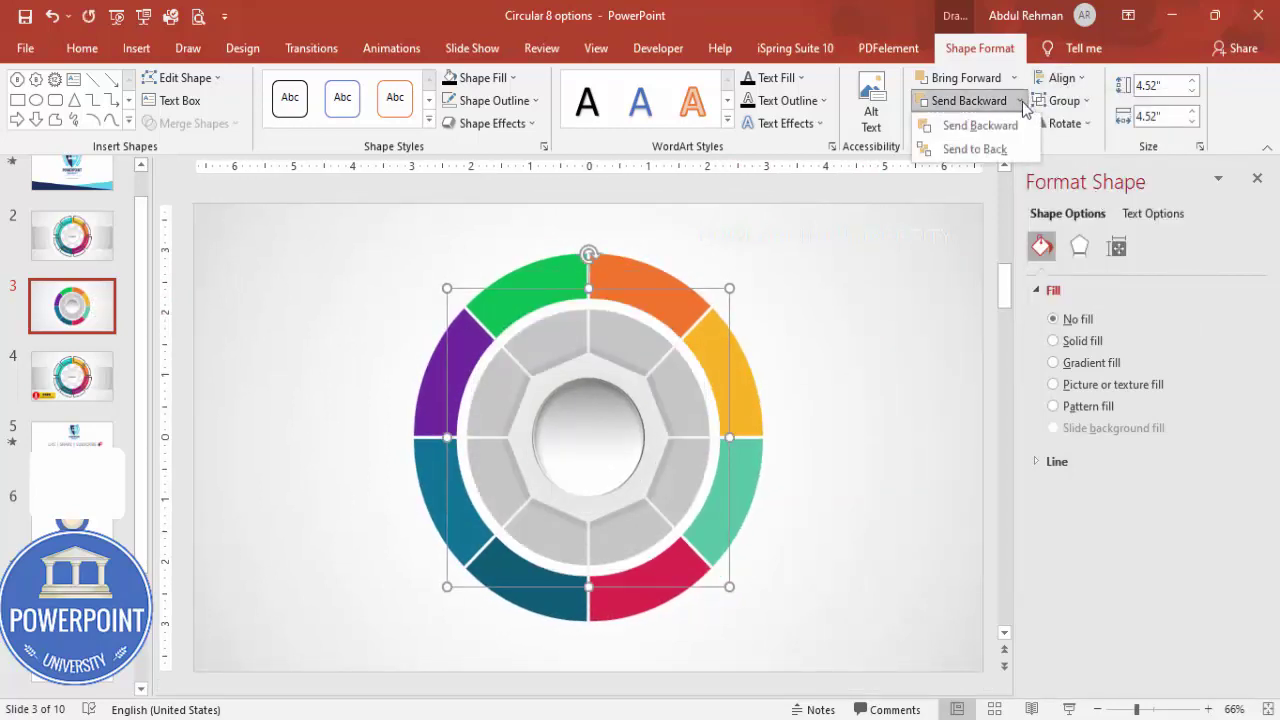
{"action": "left_click", "coordinate": [990, 148]}
{"action": "left_click", "coordinate": [870, 372]}
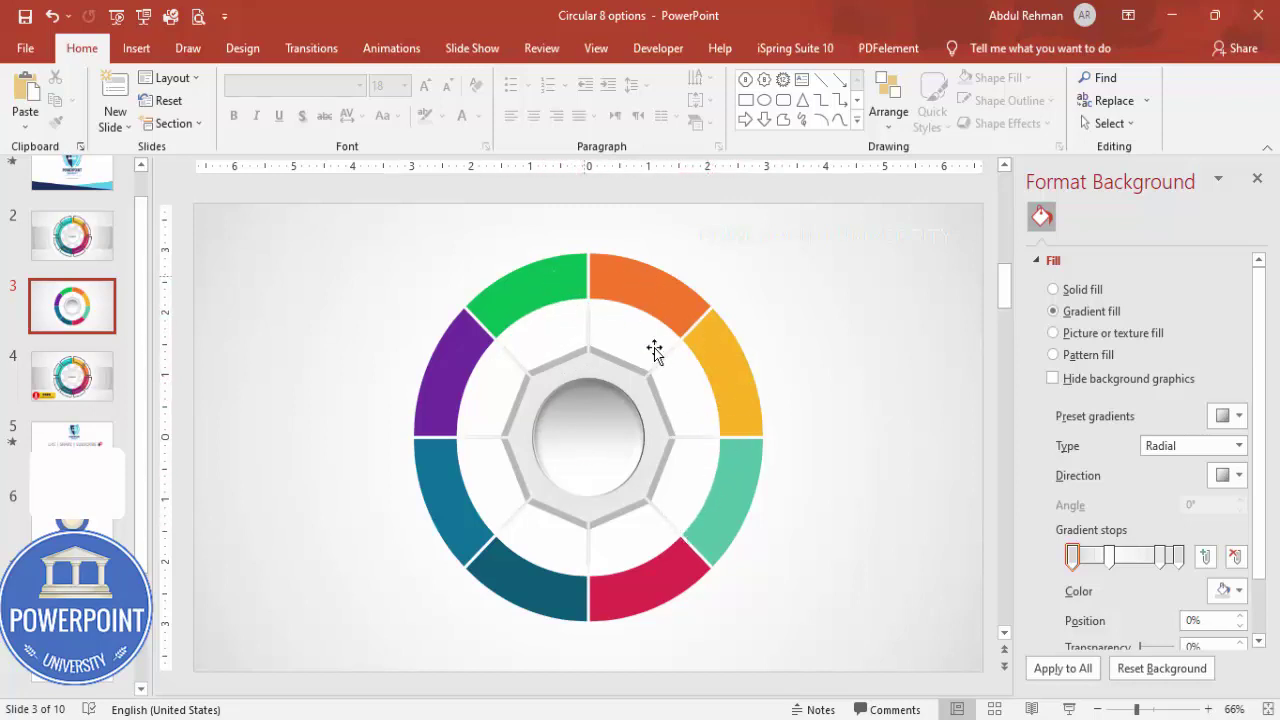
Select all eight coloured ring segments and drag a duplicate of the ring to the right
{"action": "left_click", "coordinate": [545, 285]}
{"action": "left_click", "coordinate": [658, 297], "text": "shift"}
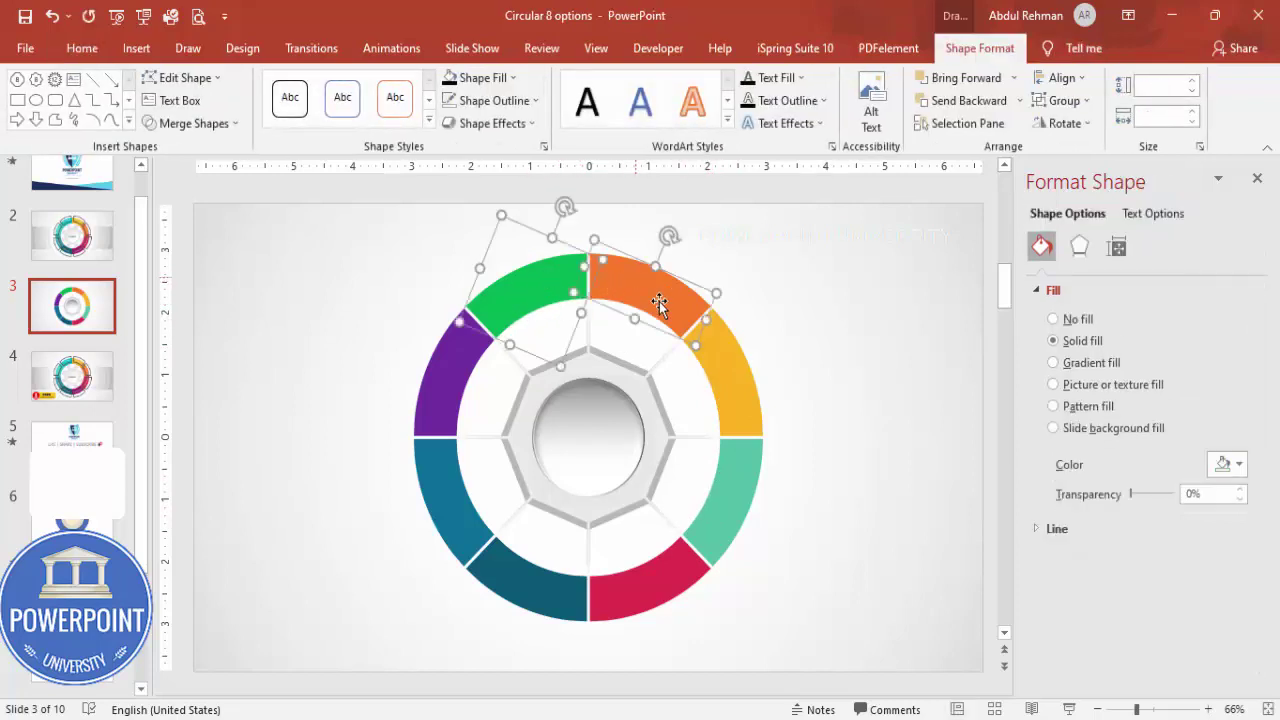
{"action": "left_click", "coordinate": [719, 362], "text": "shift"}
{"action": "left_click", "coordinate": [727, 484], "text": "shift"}
{"action": "left_click", "coordinate": [672, 561], "text": "shift"}
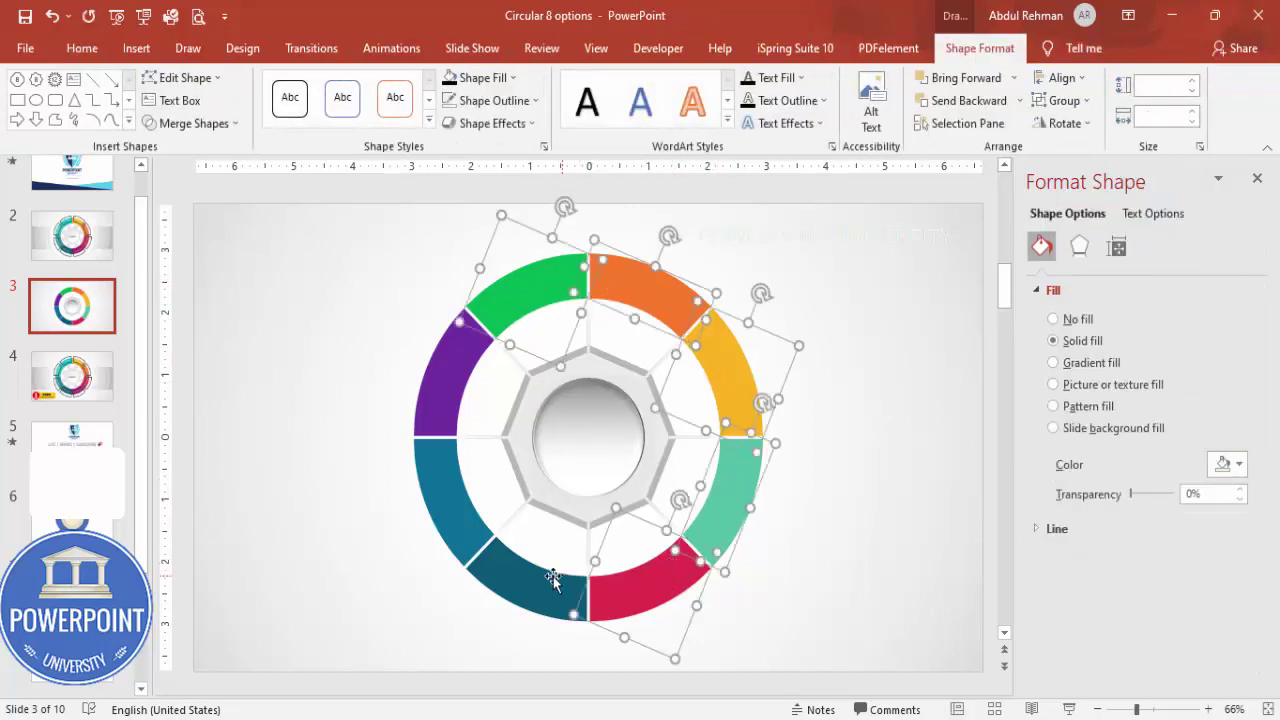
{"action": "left_click", "coordinate": [553, 576], "text": "shift"}
{"action": "left_click", "coordinate": [438, 482], "text": "shift"}
{"action": "left_click", "coordinate": [453, 405], "text": "shift"}
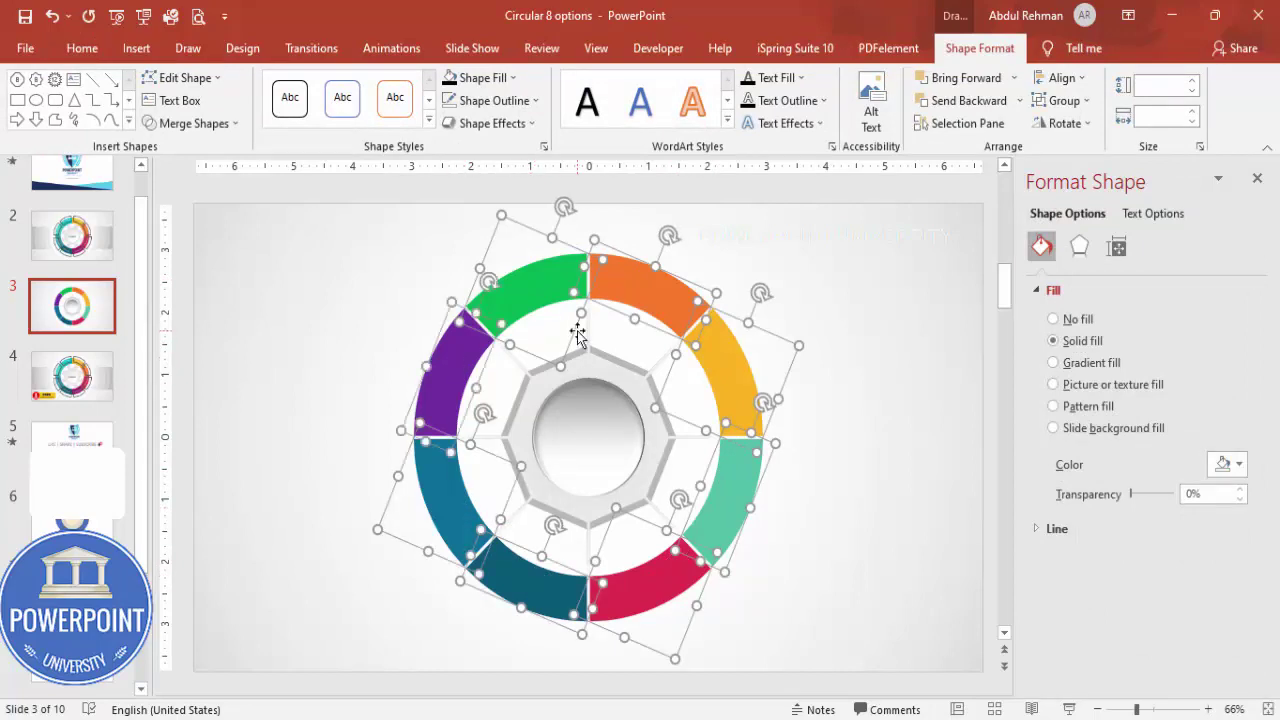
{"action": "left_click_drag", "start_coordinate": [578, 333], "coordinate": [905, 276]}
Give the copy a grey outline and no fill, shift it left, and place one arc over orange
{"action": "left_click", "coordinate": [515, 104]}
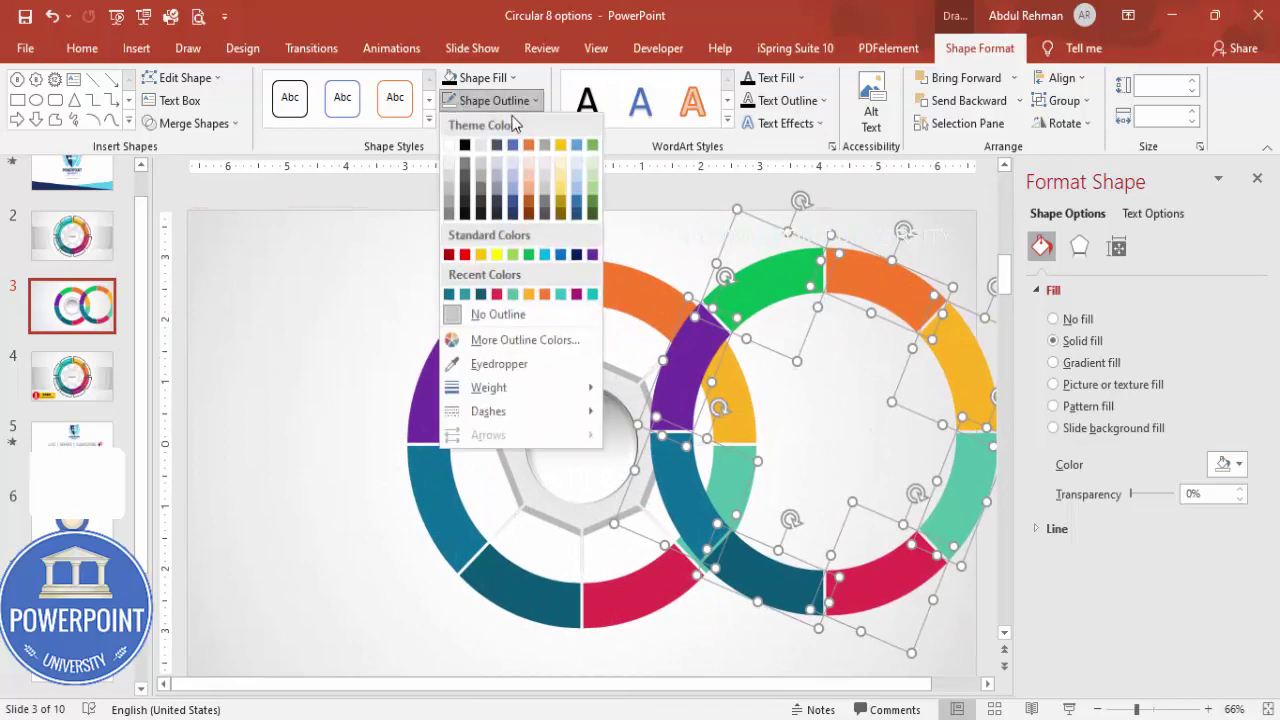
{"action": "left_click", "coordinate": [449, 216]}
{"action": "left_click", "coordinate": [480, 77]}
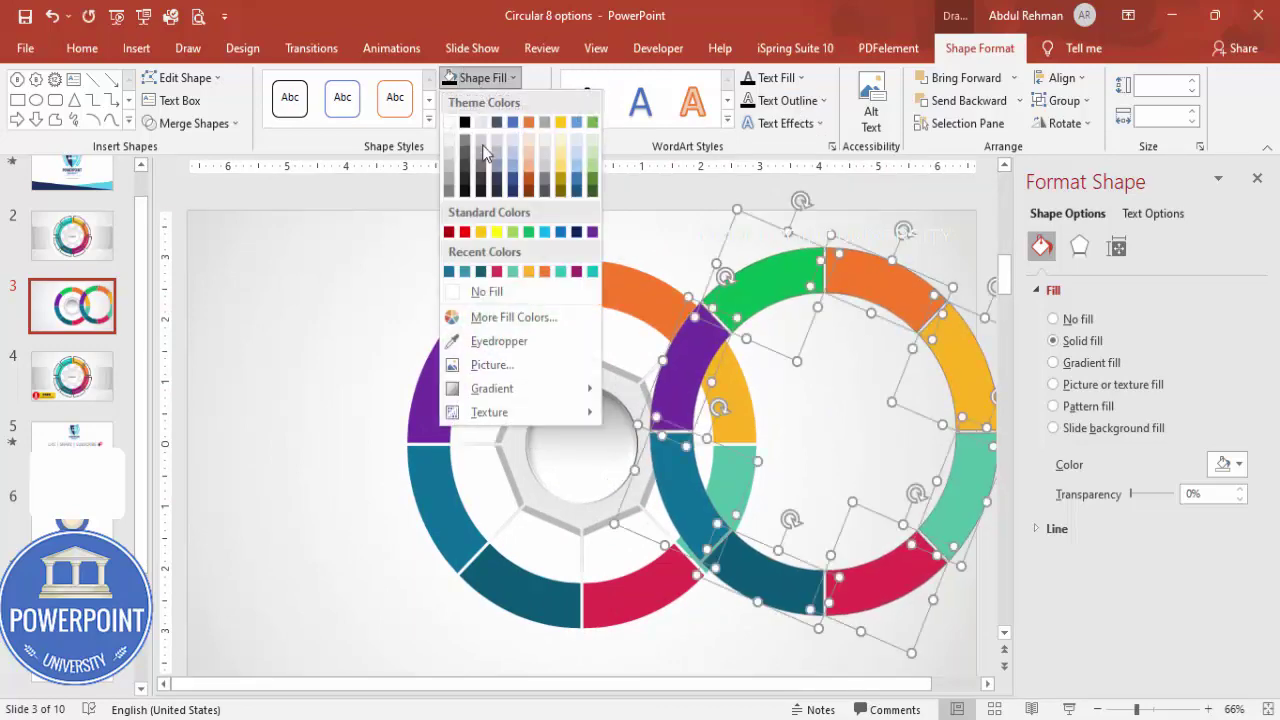
{"action": "left_click", "coordinate": [520, 291]}
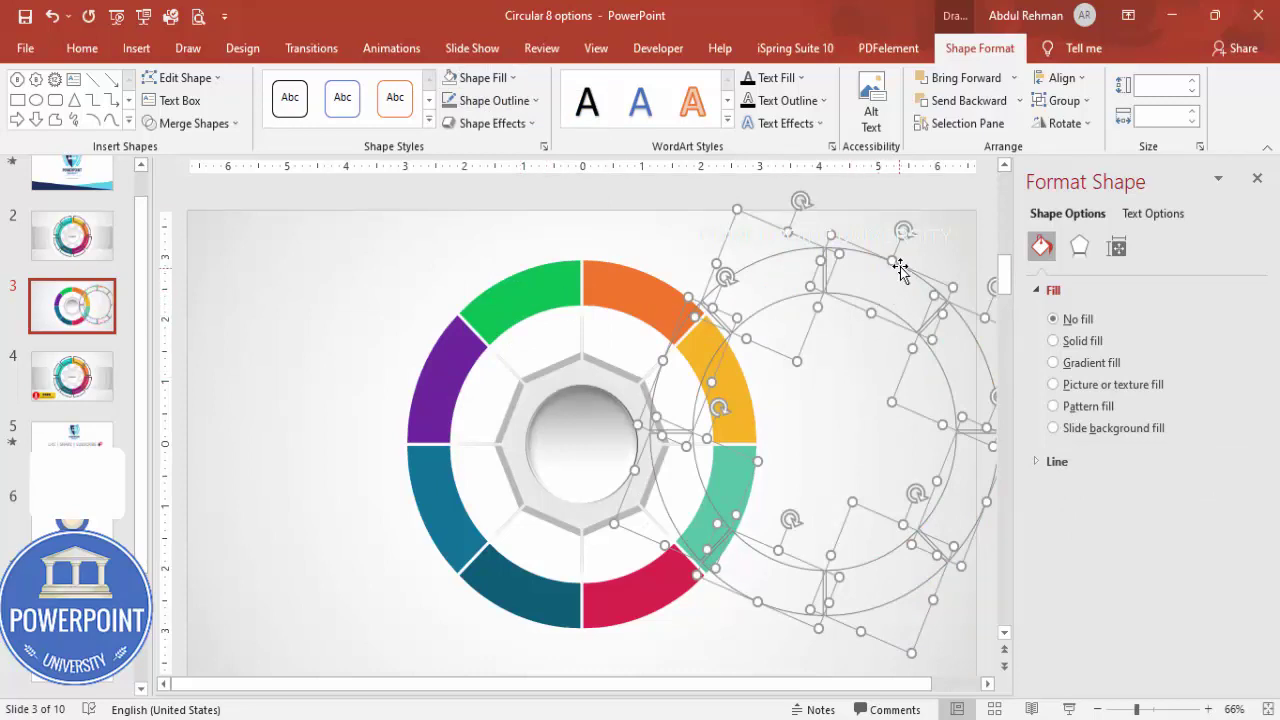
{"action": "left_click_drag", "start_coordinate": [900, 268], "coordinate": [426, 262]}
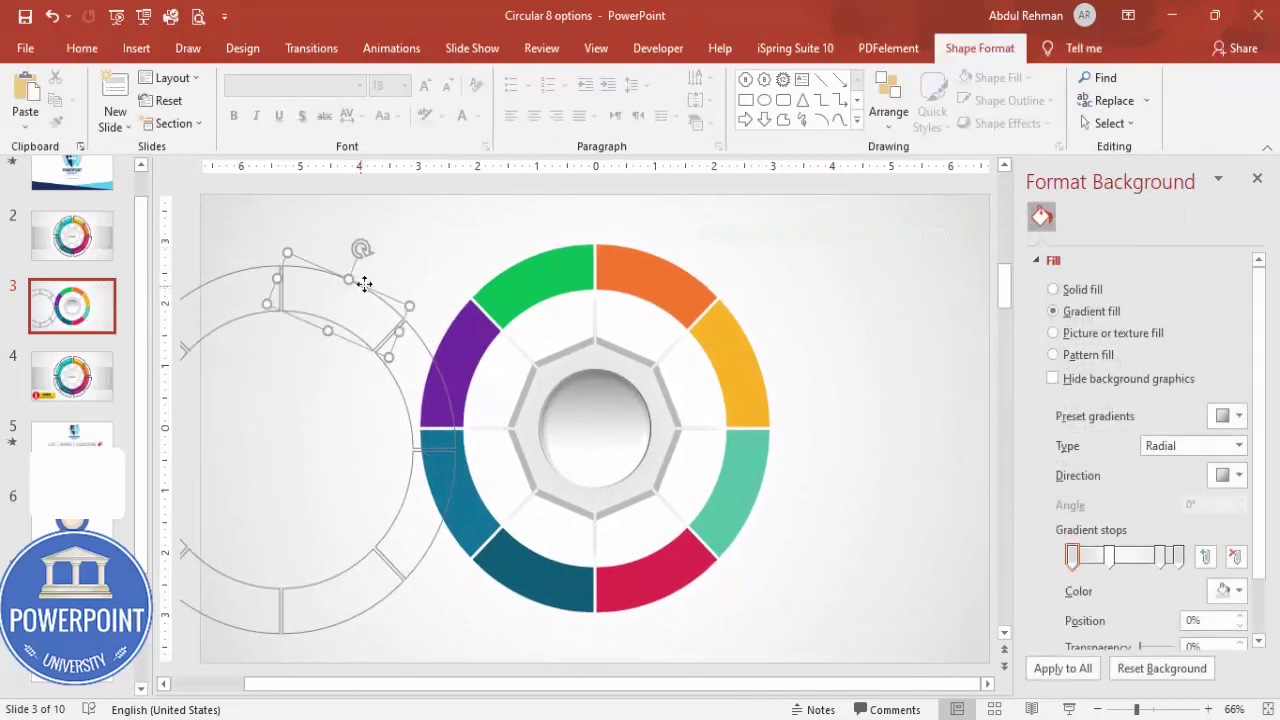
{"action": "left_click_drag", "start_coordinate": [360, 280], "coordinate": [680, 246]}
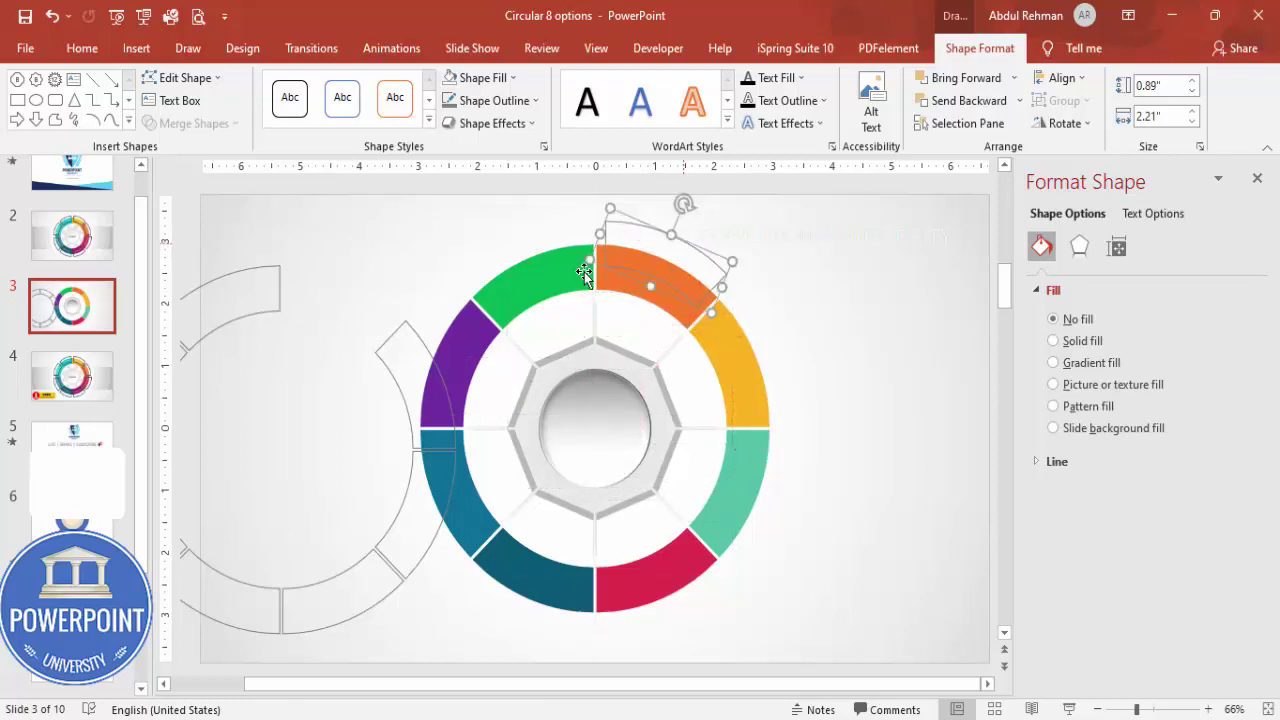
Fit outline arcs along the yellow, light-teal, red, dark-teal, green, purple and blue segments
{"action": "left_click_drag", "start_coordinate": [418, 332], "coordinate": [749, 297]}
{"action": "left_click_drag", "start_coordinate": [427, 542], "coordinate": [766, 526]}
{"action": "left_click_drag", "start_coordinate": [380, 591], "coordinate": [676, 607]}
{"action": "left_click_drag", "start_coordinate": [257, 629], "coordinate": [560, 634]}
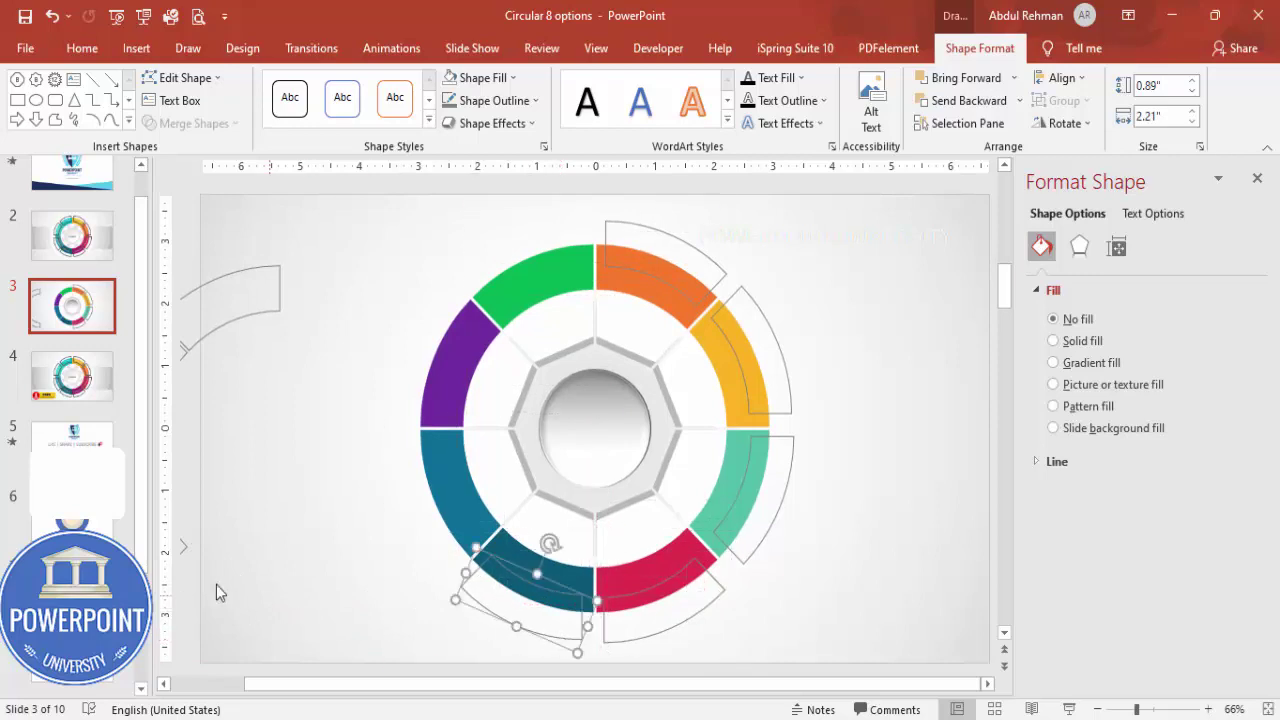
{"action": "left_click_drag", "start_coordinate": [240, 277], "coordinate": [552, 226]}
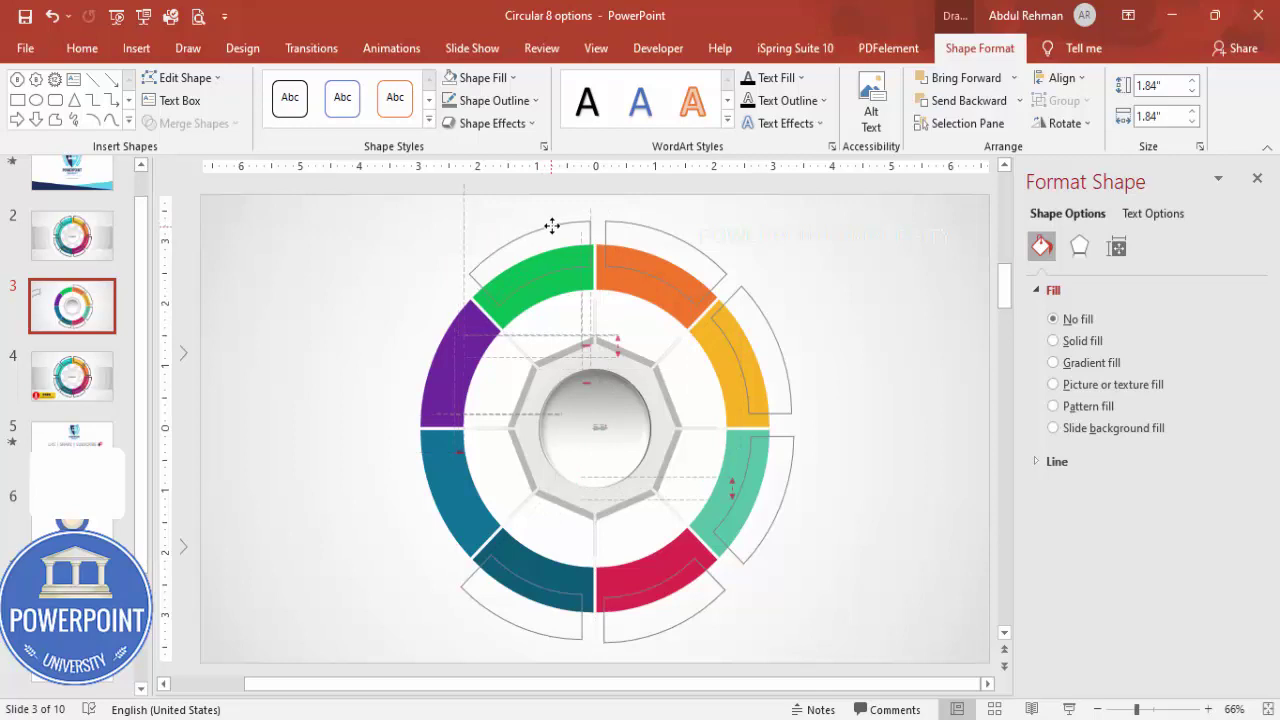
{"action": "scroll", "coordinate": [260, 418], "scroll_direction": "left", "scroll_amount": 3}
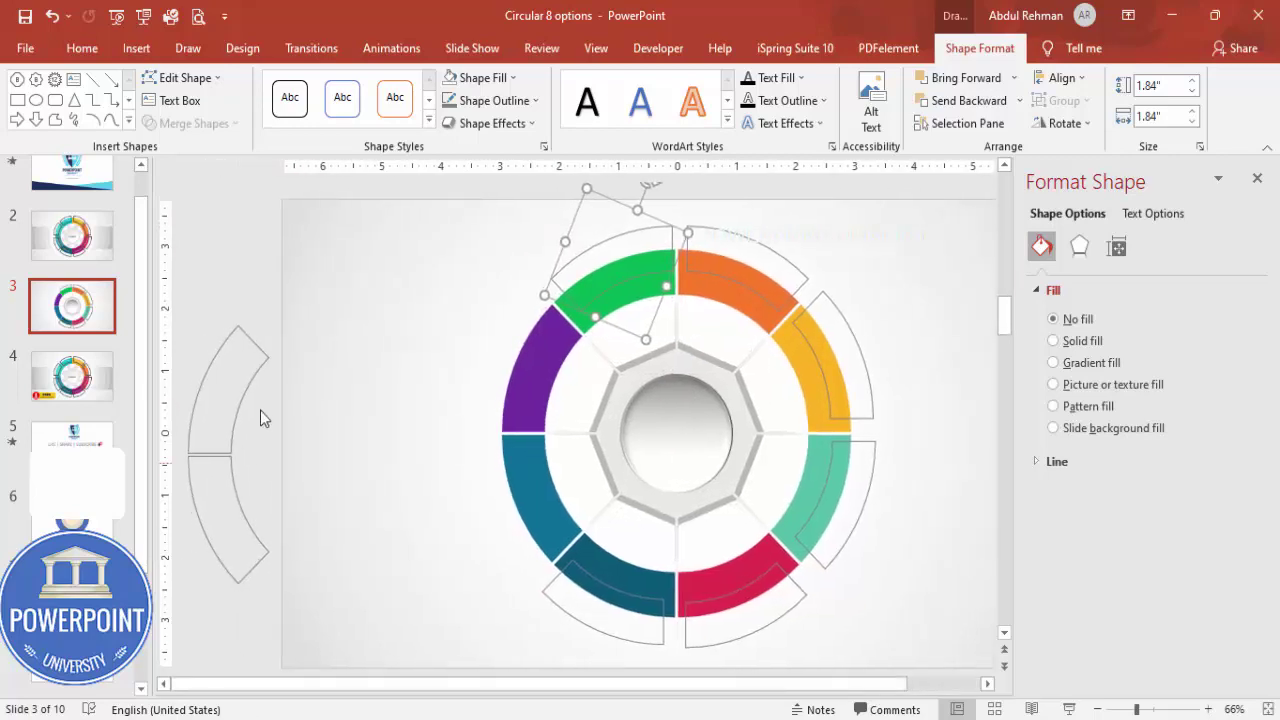
{"action": "left_click_drag", "start_coordinate": [240, 400], "coordinate": [541, 365]}
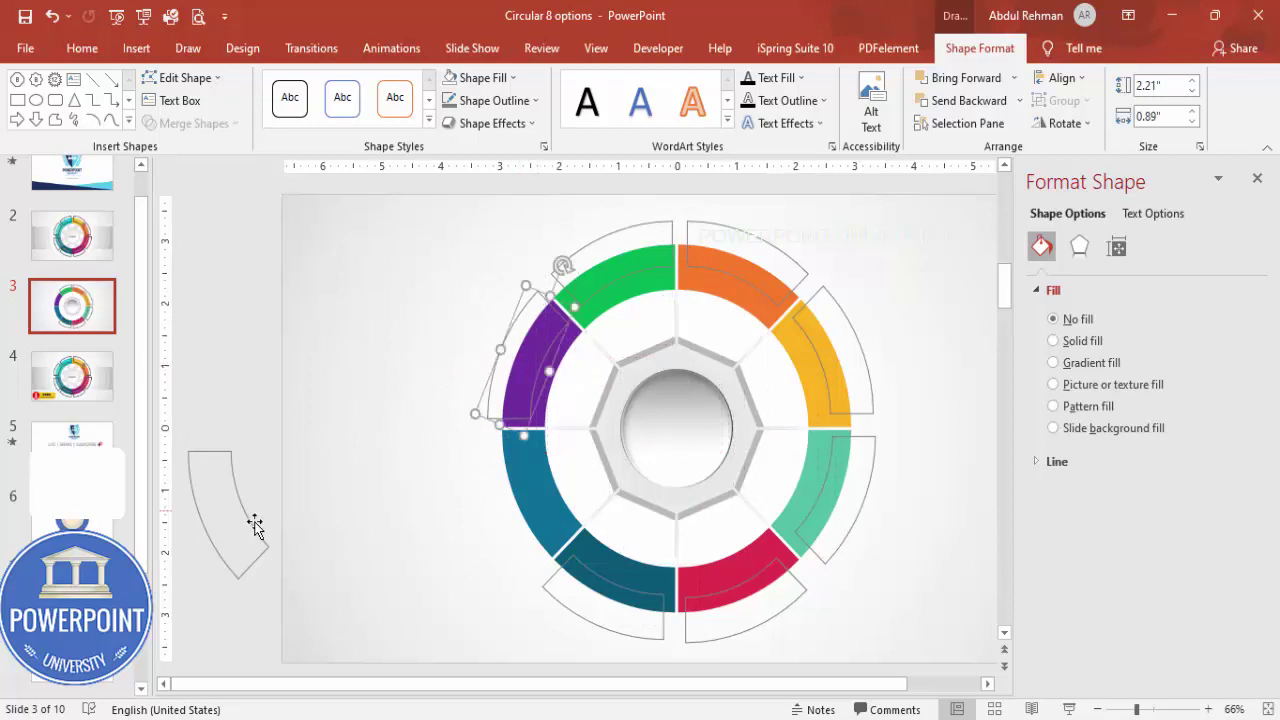
{"action": "left_click_drag", "start_coordinate": [251, 523], "coordinate": [541, 512]}
{"action": "left_click", "coordinate": [876, 462]}
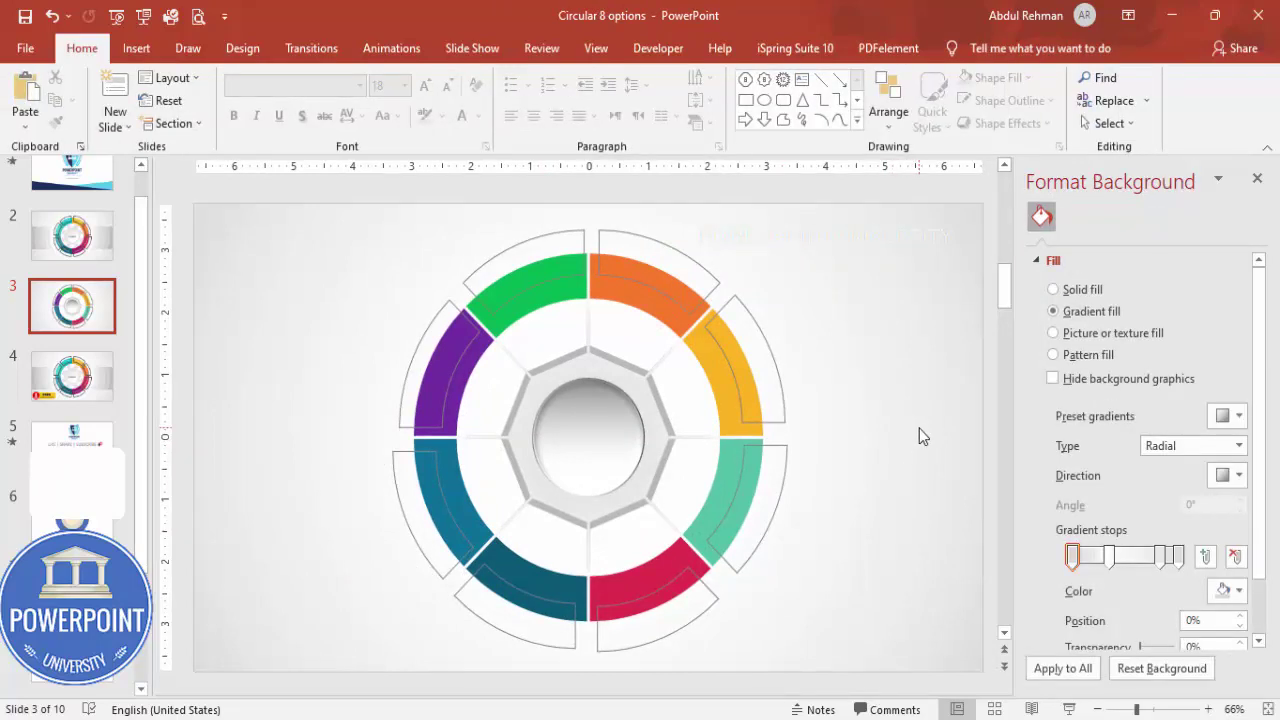
Insert a centred 'OPTION 01' text box and move it onto the orange segment
{"action": "left_click", "coordinate": [153, 54]}
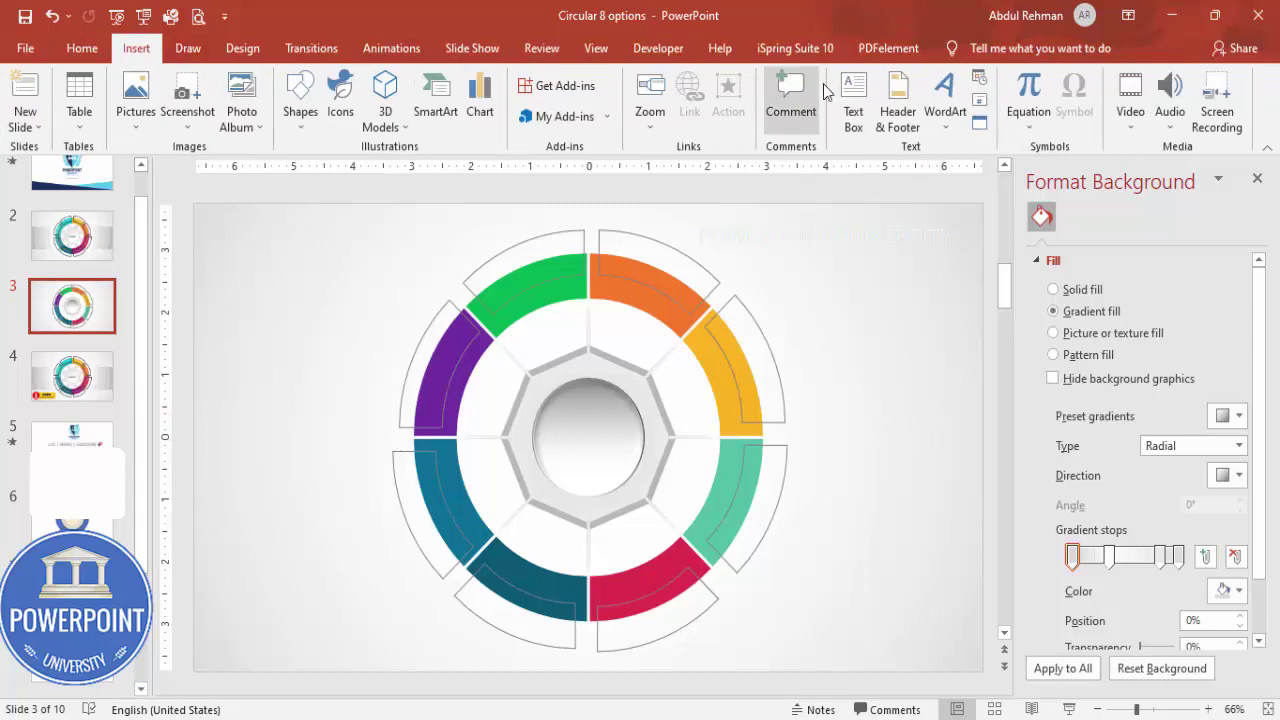
{"action": "left_click", "coordinate": [853, 110]}
{"action": "left_click_drag", "start_coordinate": [783, 250], "coordinate": [886, 287]}
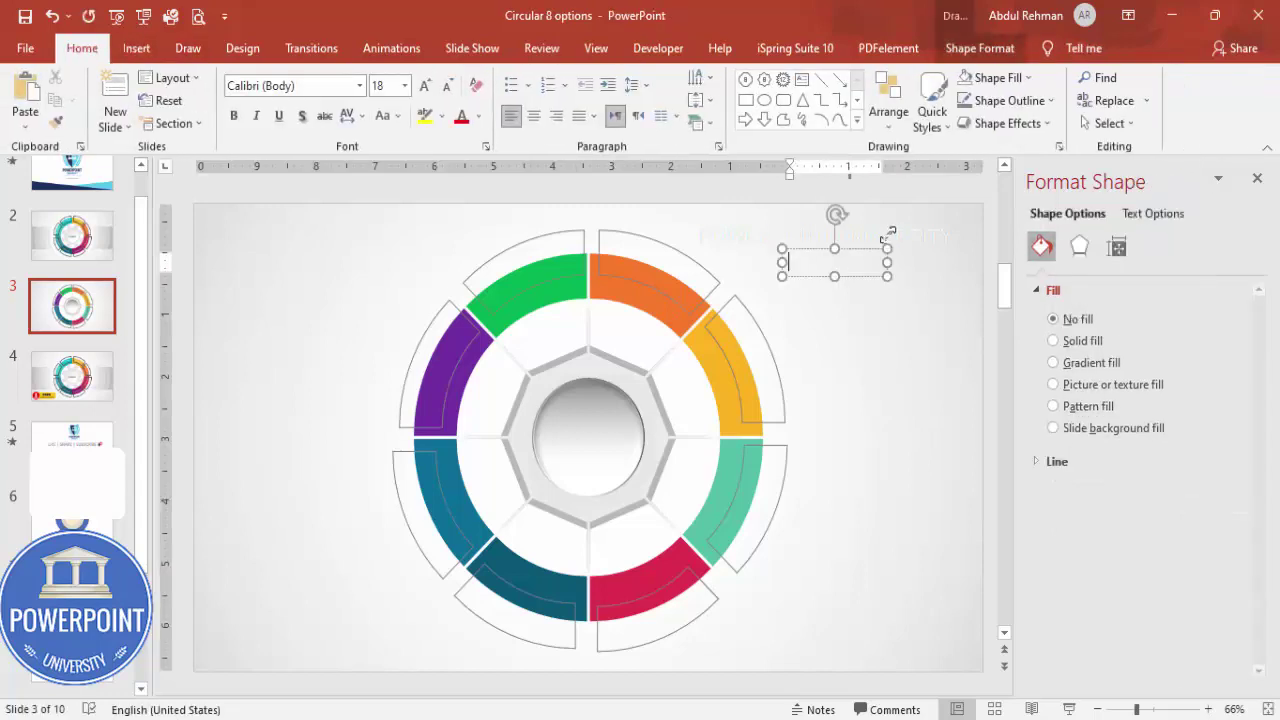
{"action": "type", "text": "OPTION"}
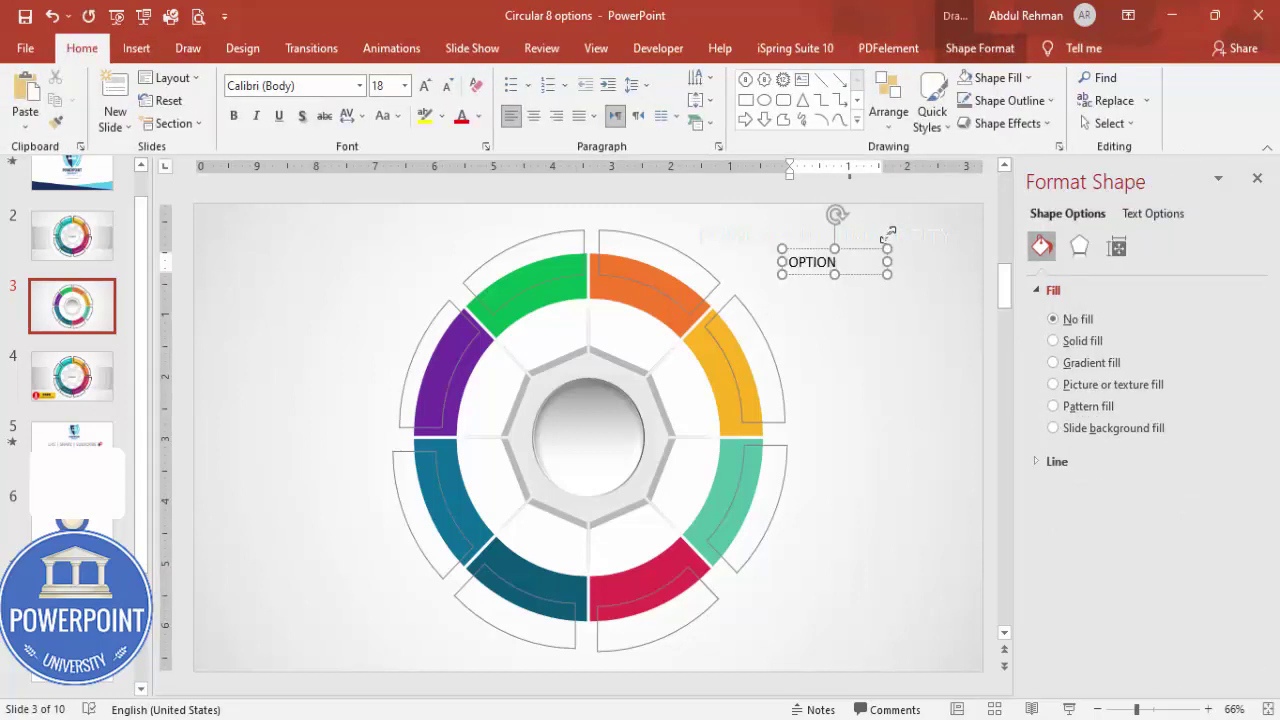
{"action": "type", "text": " 01"}
{"action": "left_click", "coordinate": [850, 250]}
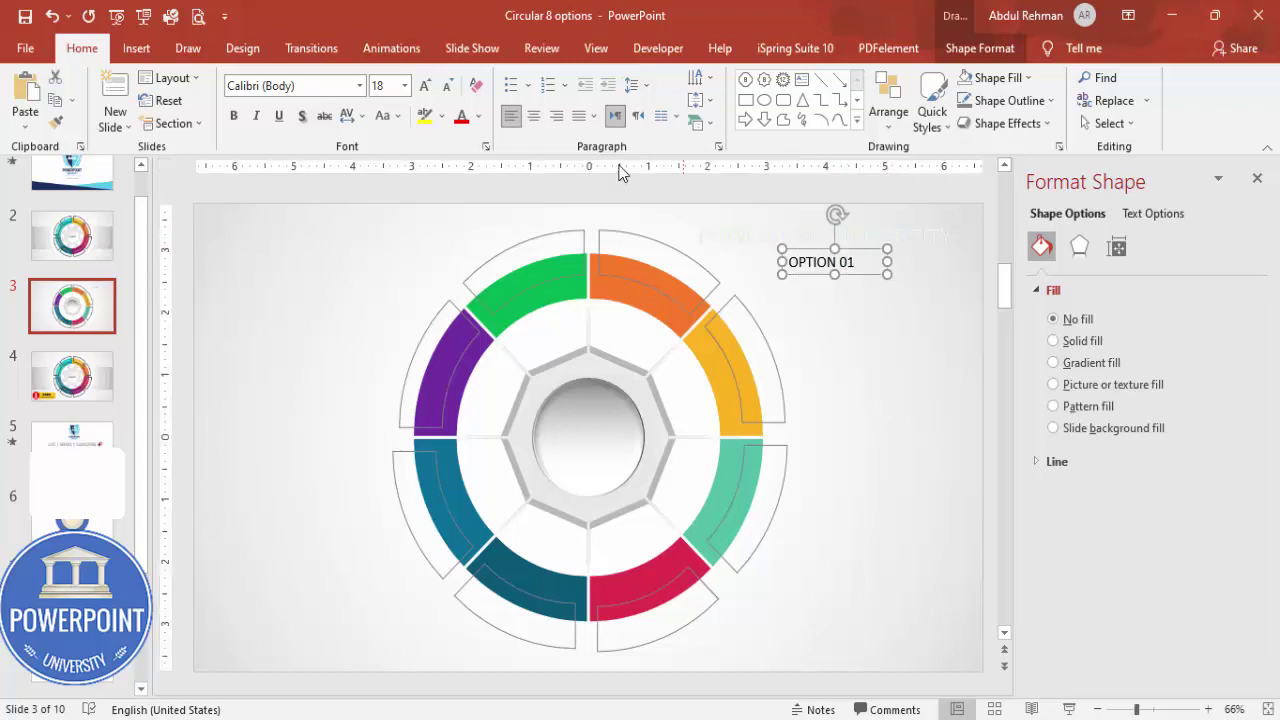
{"action": "left_click", "coordinate": [534, 116]}
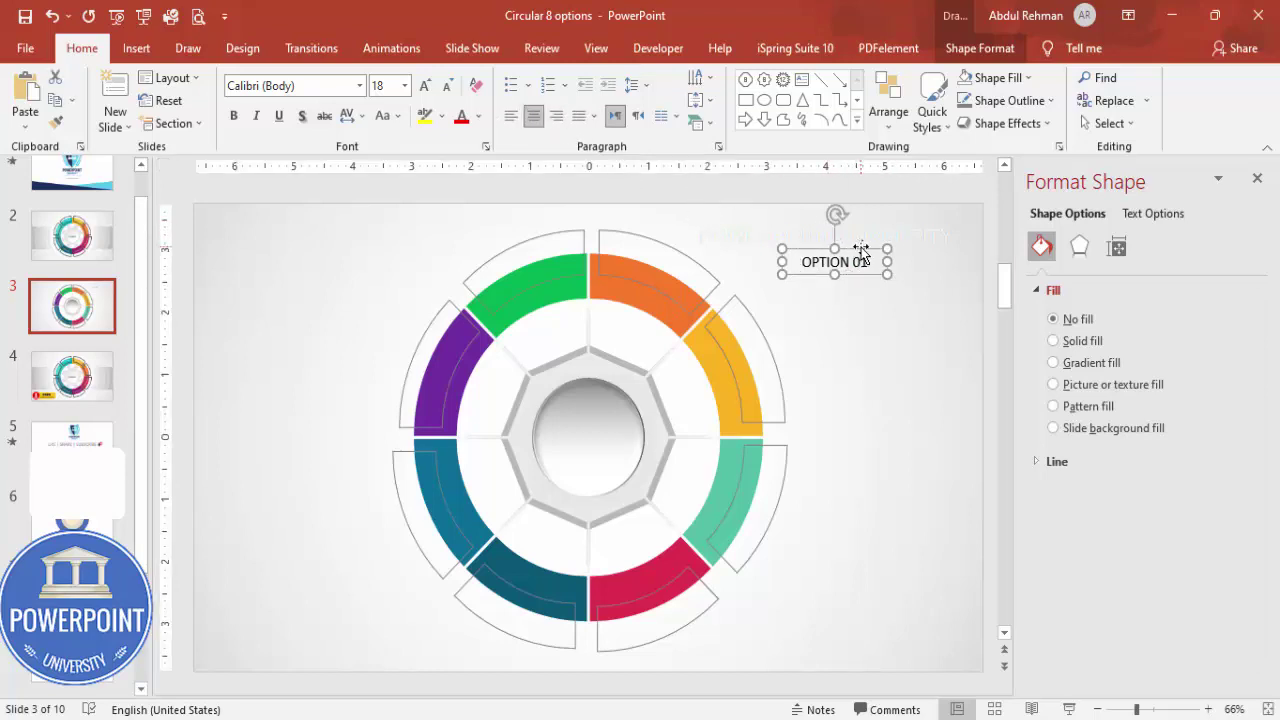
{"action": "left_click_drag", "start_coordinate": [860, 250], "coordinate": [668, 277]}
Make the OPTION 01 text white and curve it with the Arch transform to fit the orange segment
{"action": "left_click", "coordinate": [478, 116]}
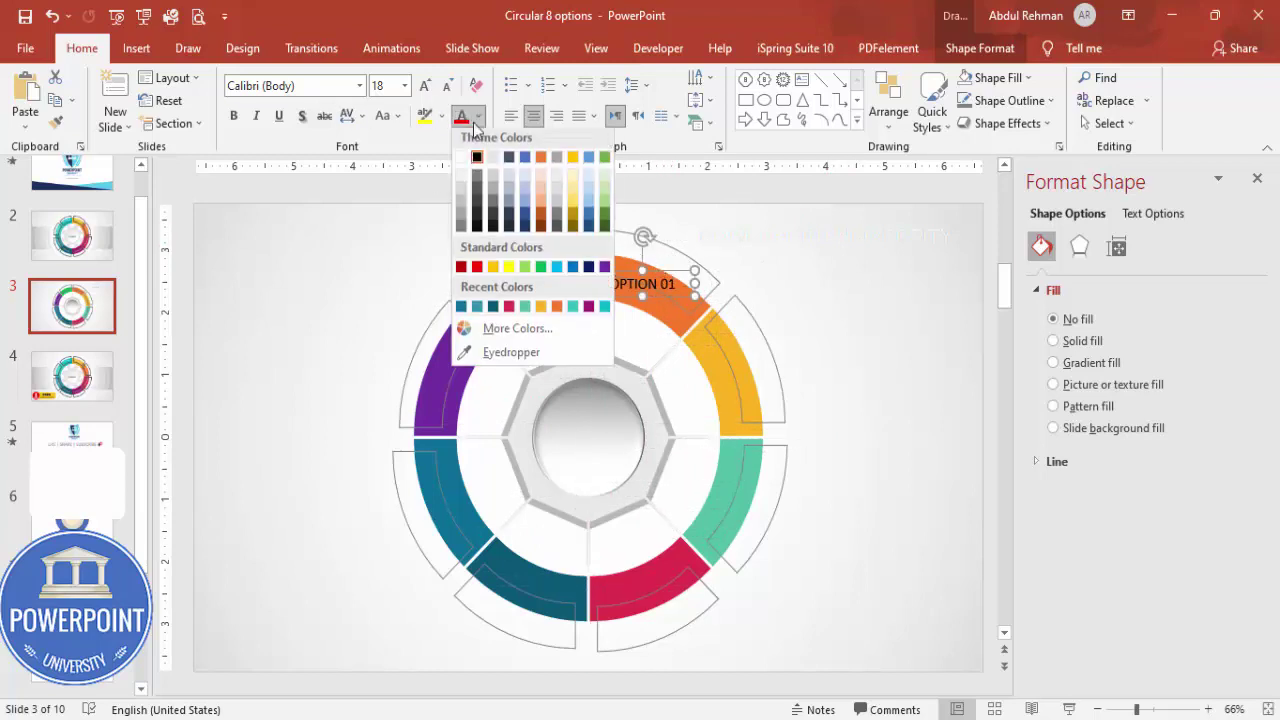
{"action": "left_click", "coordinate": [466, 151]}
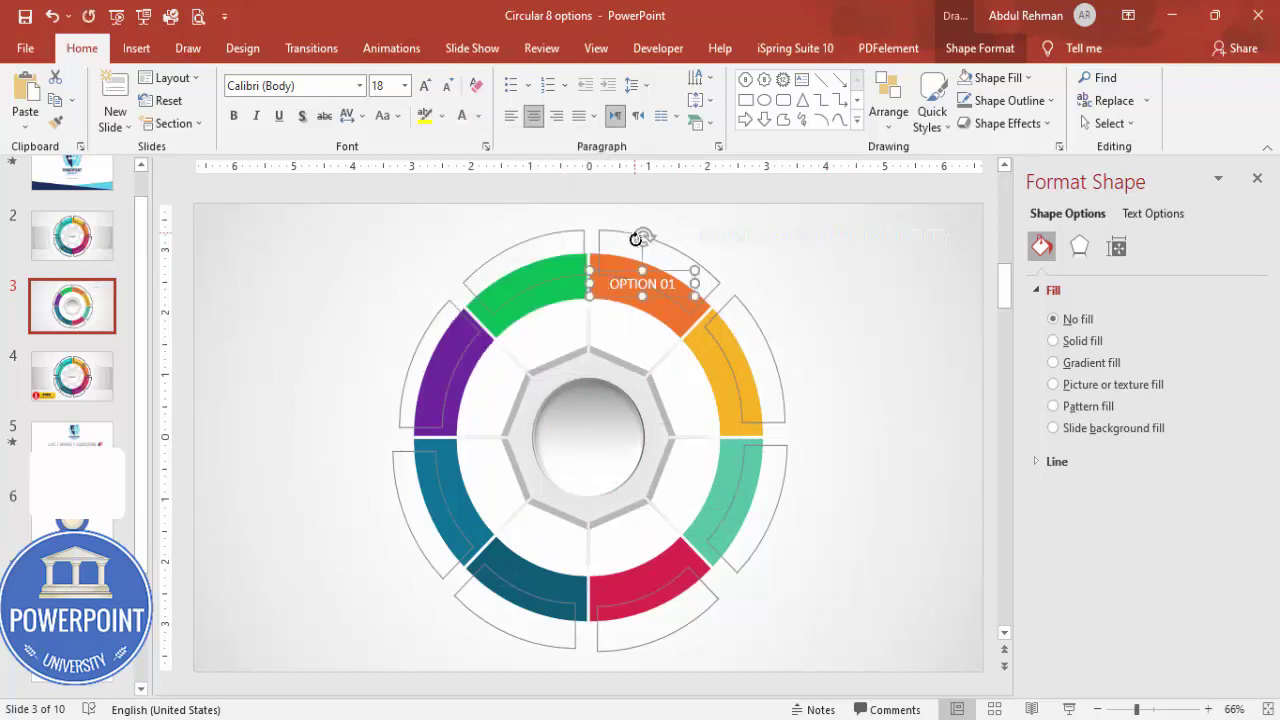
{"action": "left_click", "coordinate": [979, 50]}
{"action": "left_click", "coordinate": [806, 135]}
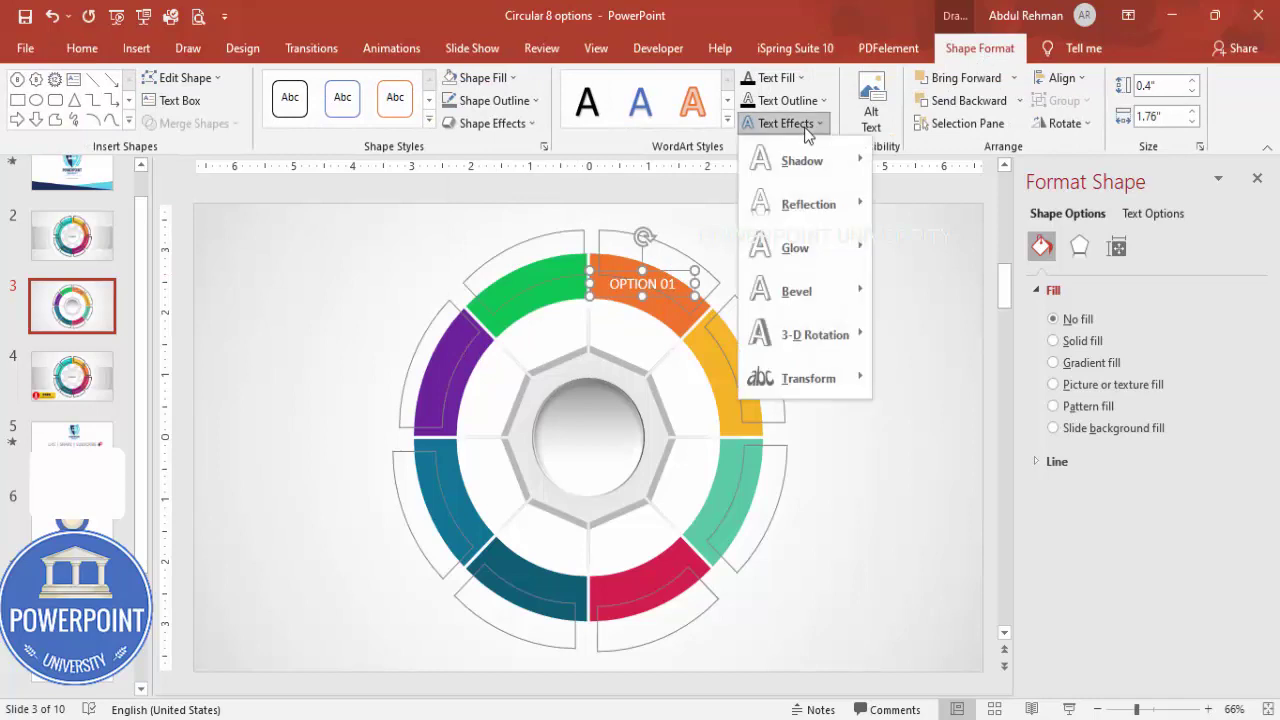
{"action": "mouse_move", "coordinate": [819, 388]}
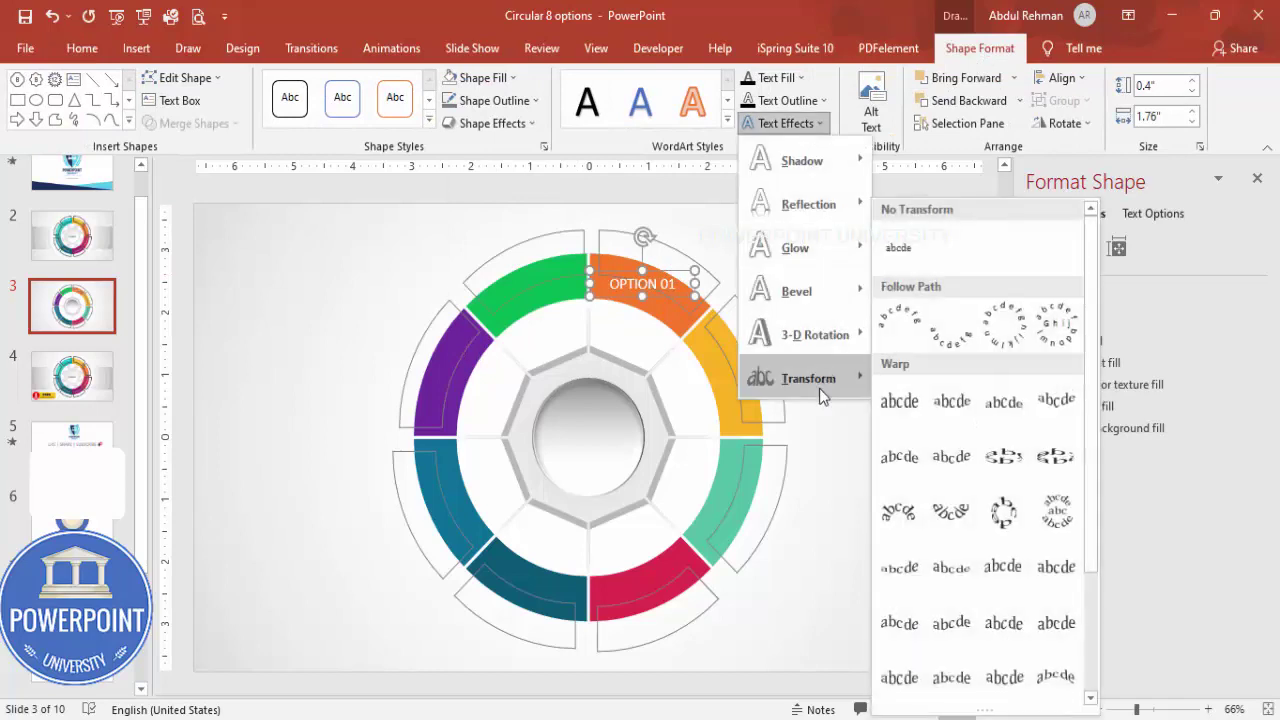
{"action": "left_click", "coordinate": [904, 334]}
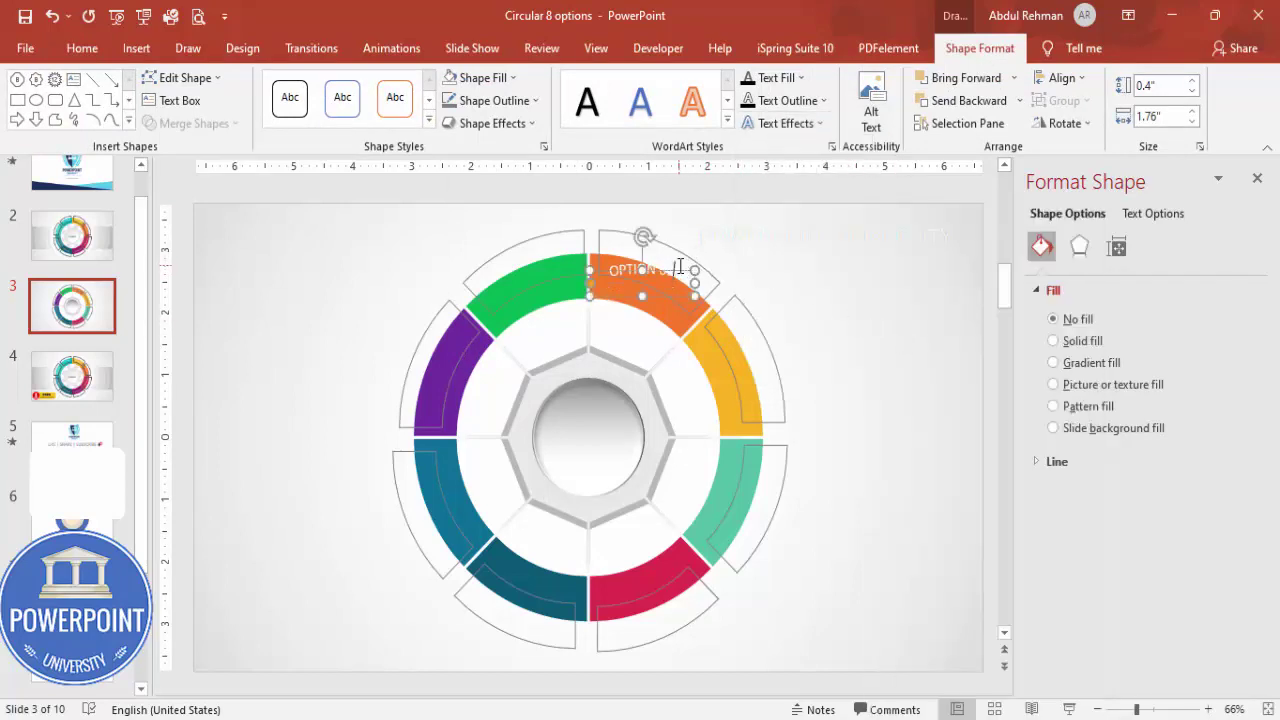
{"action": "left_click_drag", "start_coordinate": [677, 266], "coordinate": [678, 293]}
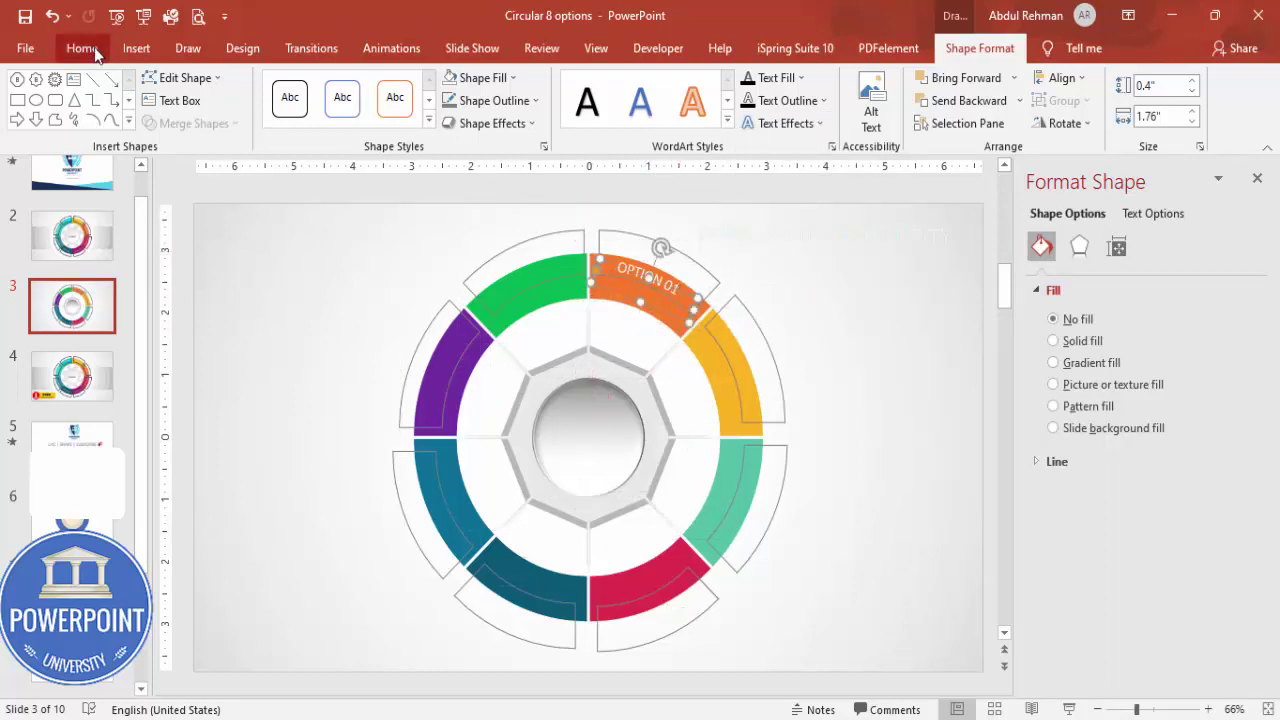
{"action": "left_click", "coordinate": [82, 48]}
Bold the OPTION 01 label and place a rotated copy along the yellow segment
{"action": "left_click", "coordinate": [234, 116]}
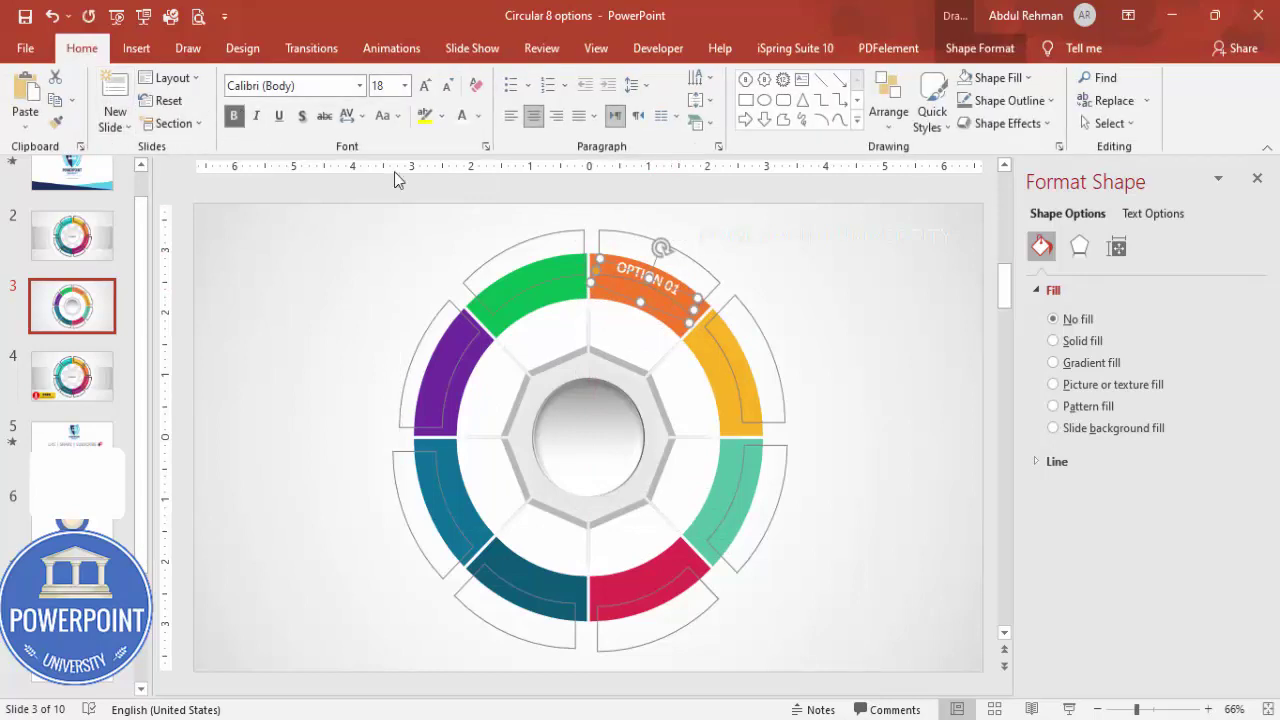
{"action": "left_click_drag", "start_coordinate": [686, 292], "coordinate": [757, 371]}
{"action": "left_click_drag", "start_coordinate": [737, 327], "coordinate": [751, 360]}
{"action": "left_click_drag", "start_coordinate": [751, 366], "coordinate": [748, 392]}
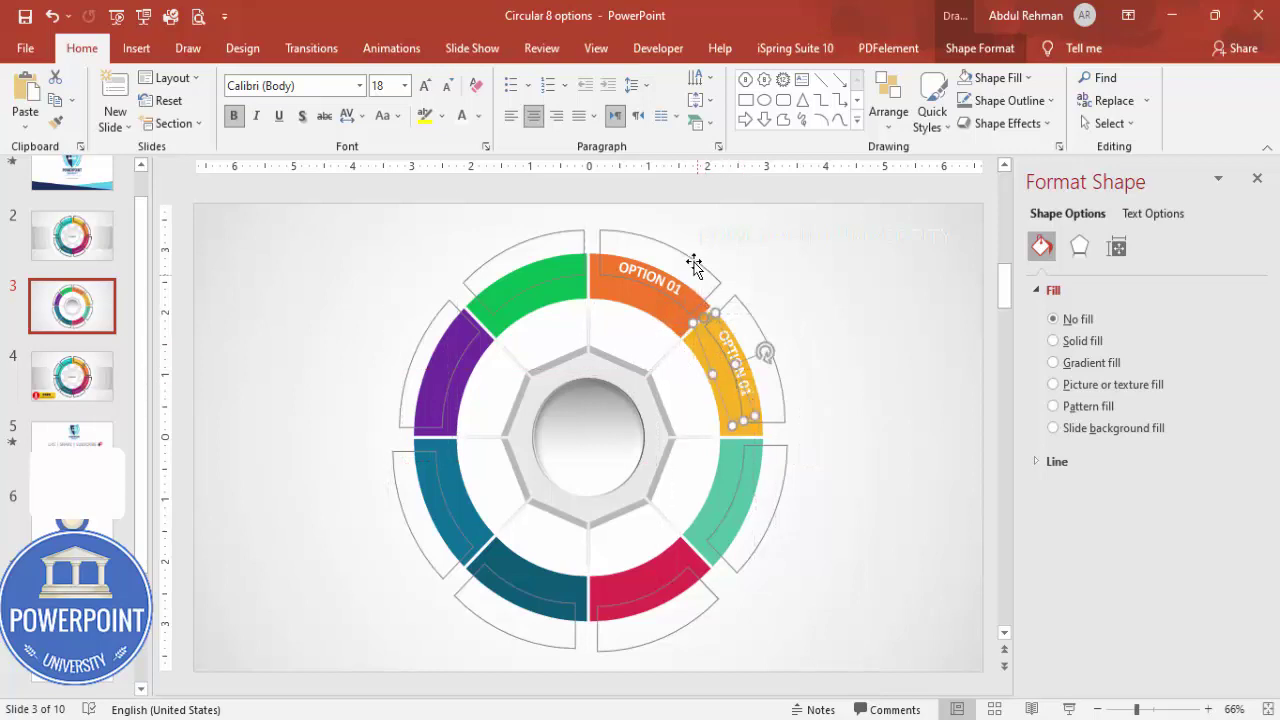
Nudge the outer arcs beside the orange, yellow and teal segments into alignment
{"action": "left_click", "coordinate": [691, 258]}
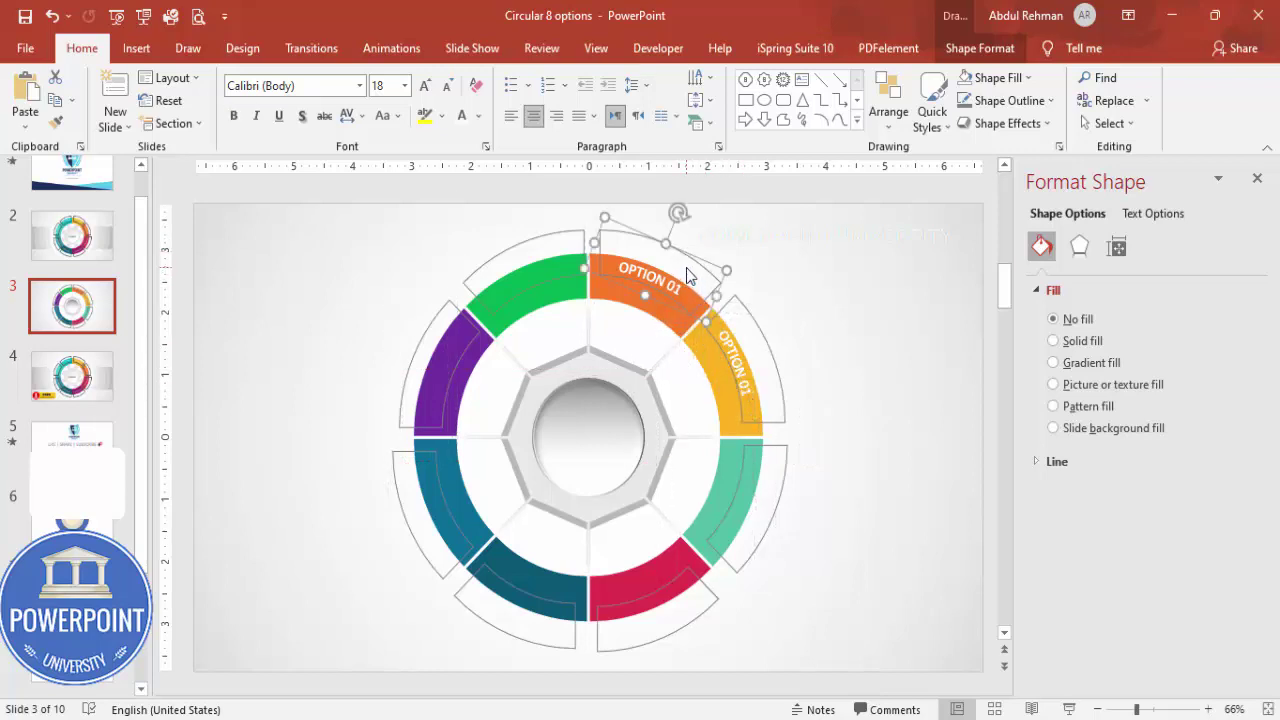
{"action": "left_click_drag", "start_coordinate": [691, 262], "coordinate": [689, 266]}
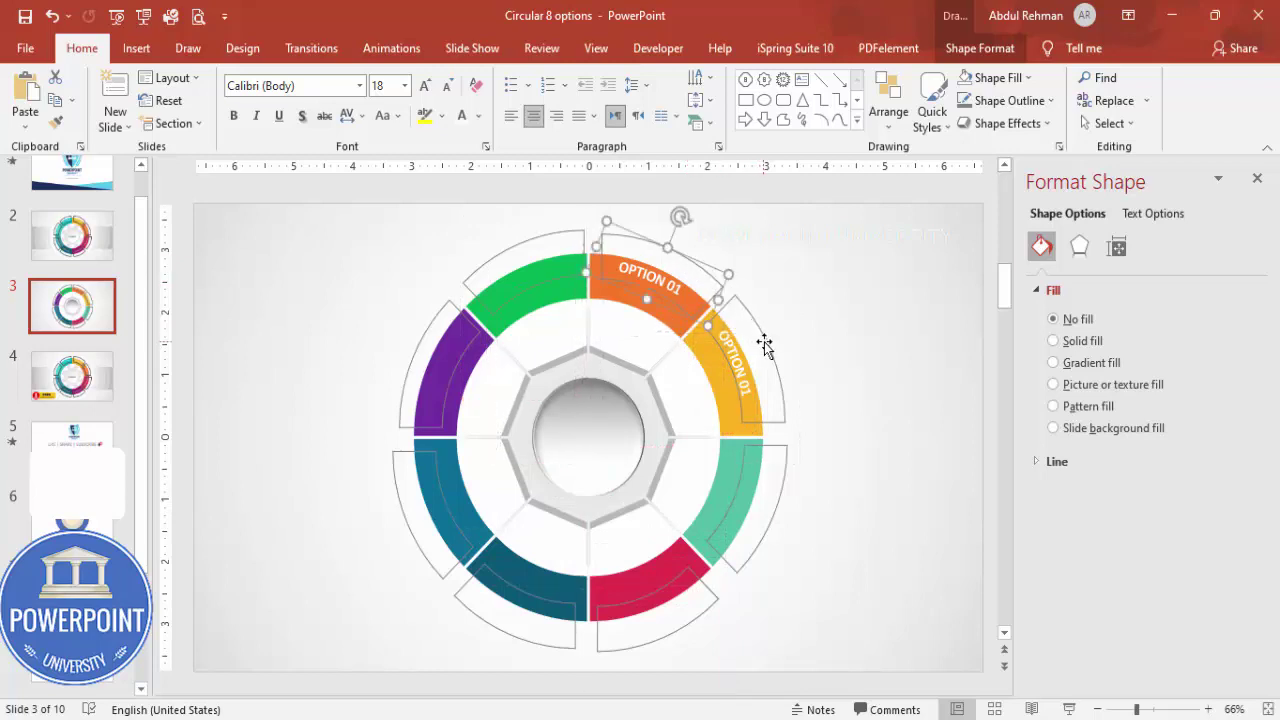
{"action": "left_click_drag", "start_coordinate": [764, 345], "coordinate": [762, 343]}
{"action": "left_click", "coordinate": [836, 413]}
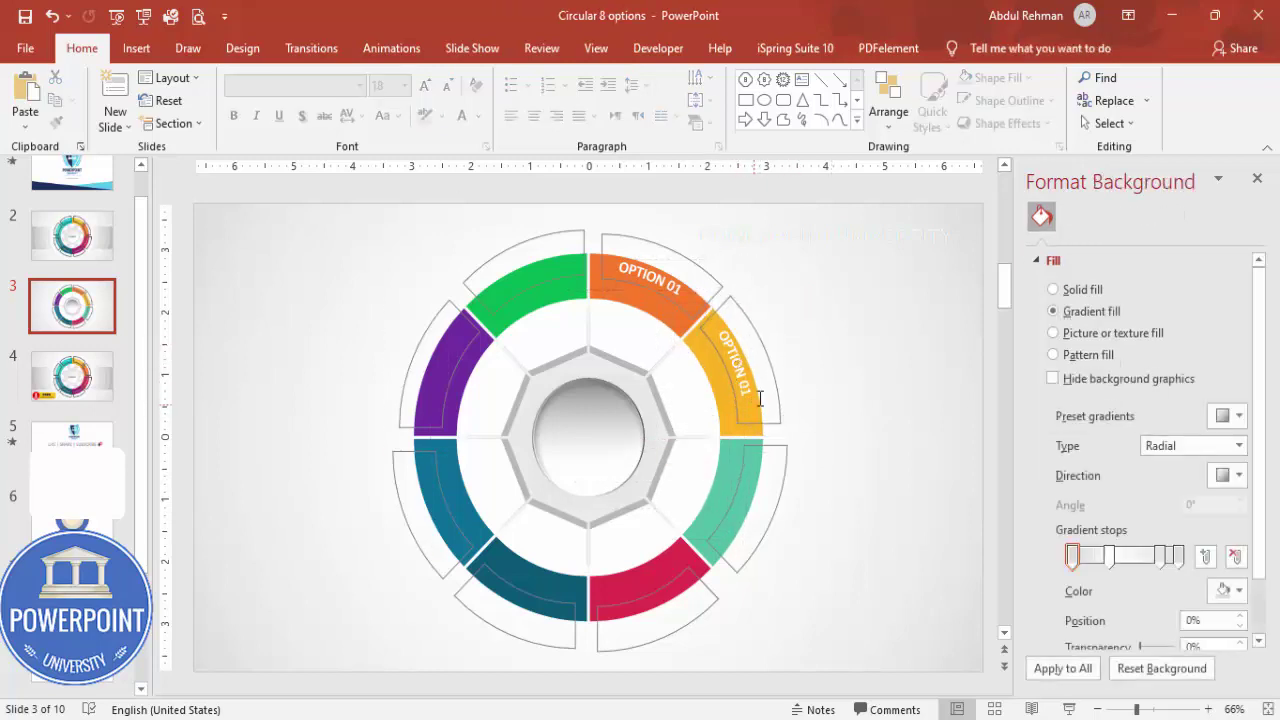
{"action": "left_click_drag", "start_coordinate": [784, 498], "coordinate": [778, 499]}
{"action": "left_click", "coordinate": [803, 486]}
Duplicate the yellow segment's label and rotate the copy along the light-teal segment
{"action": "left_click", "coordinate": [762, 392]}
{"action": "left_click", "coordinate": [757, 383]}
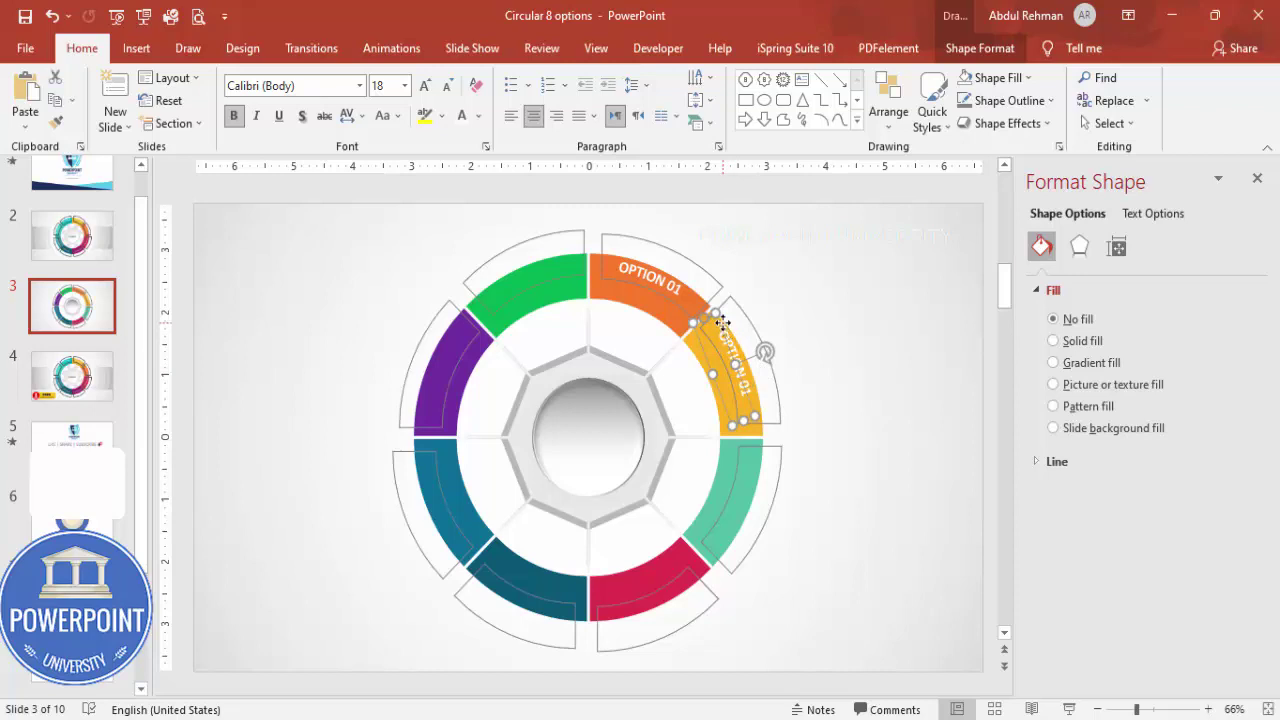
{"action": "left_click_drag", "start_coordinate": [722, 322], "coordinate": [742, 338]}
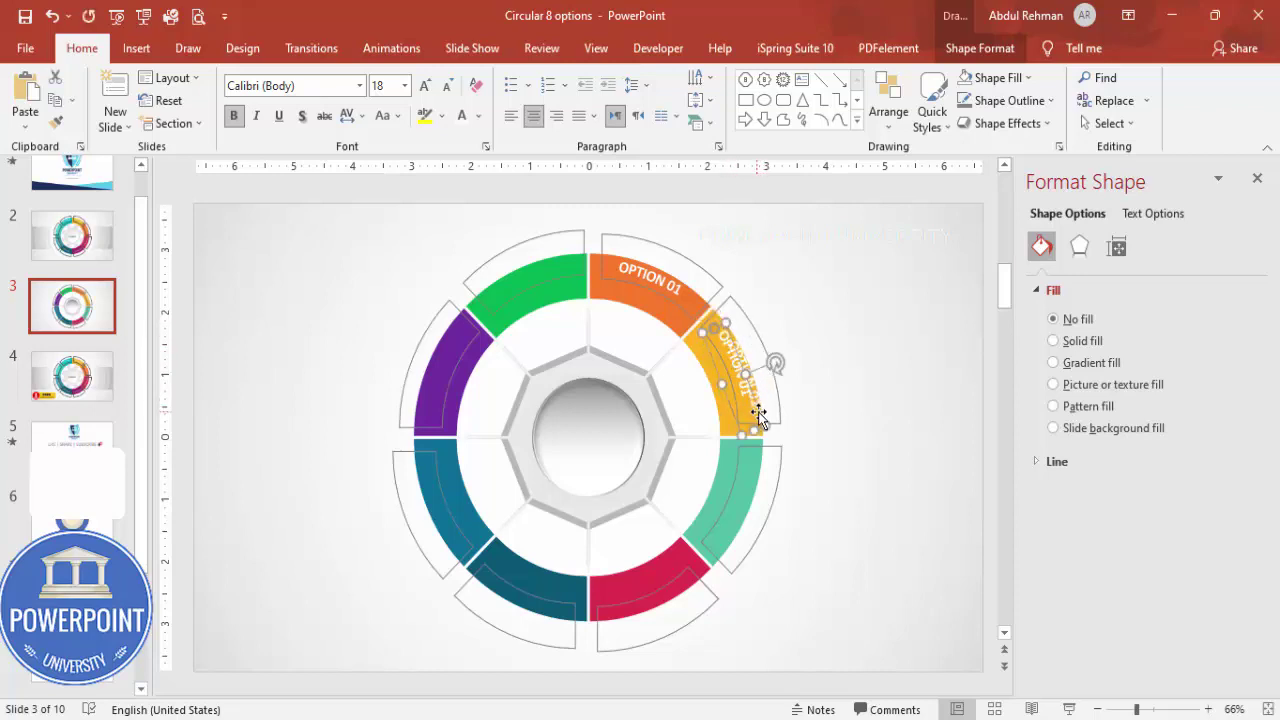
{"action": "left_click_drag", "start_coordinate": [760, 418], "coordinate": [757, 528]}
{"action": "left_click_drag", "start_coordinate": [766, 479], "coordinate": [711, 499]}
{"action": "left_click", "coordinate": [795, 523]}
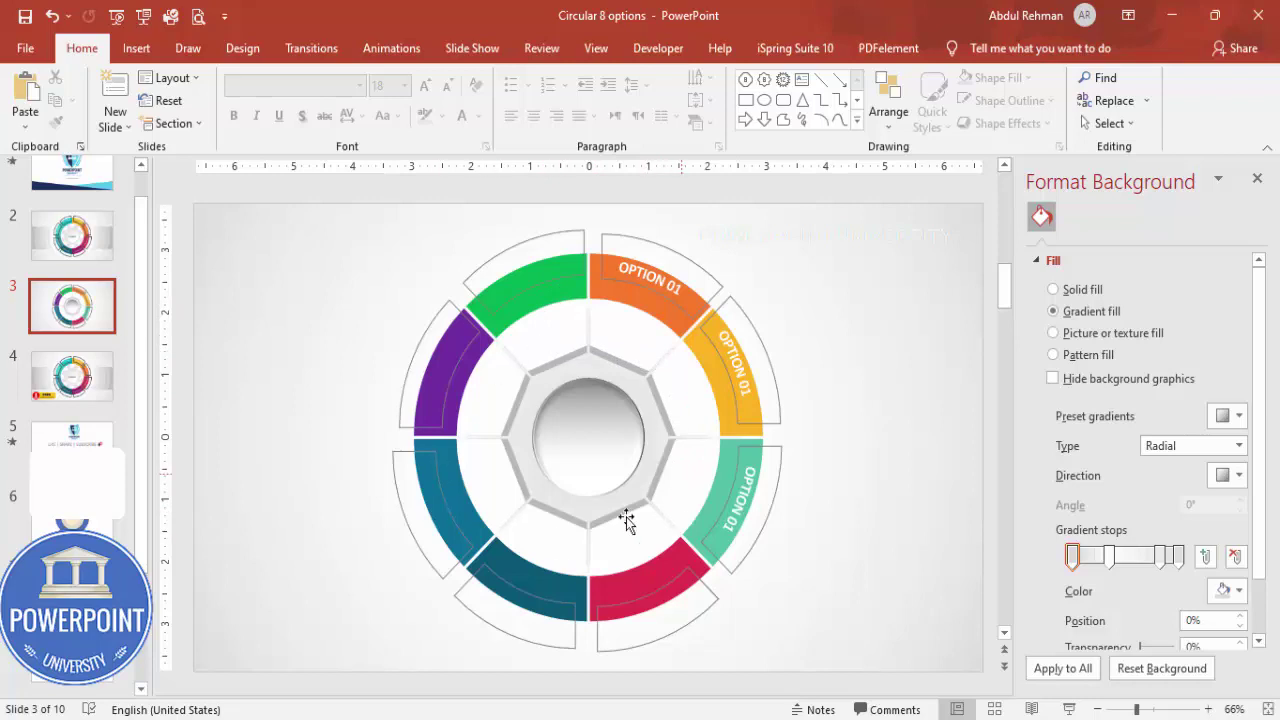
Add a bold, centred 'HEADLINE' text box over the grey hub
{"action": "left_click", "coordinate": [138, 50]}
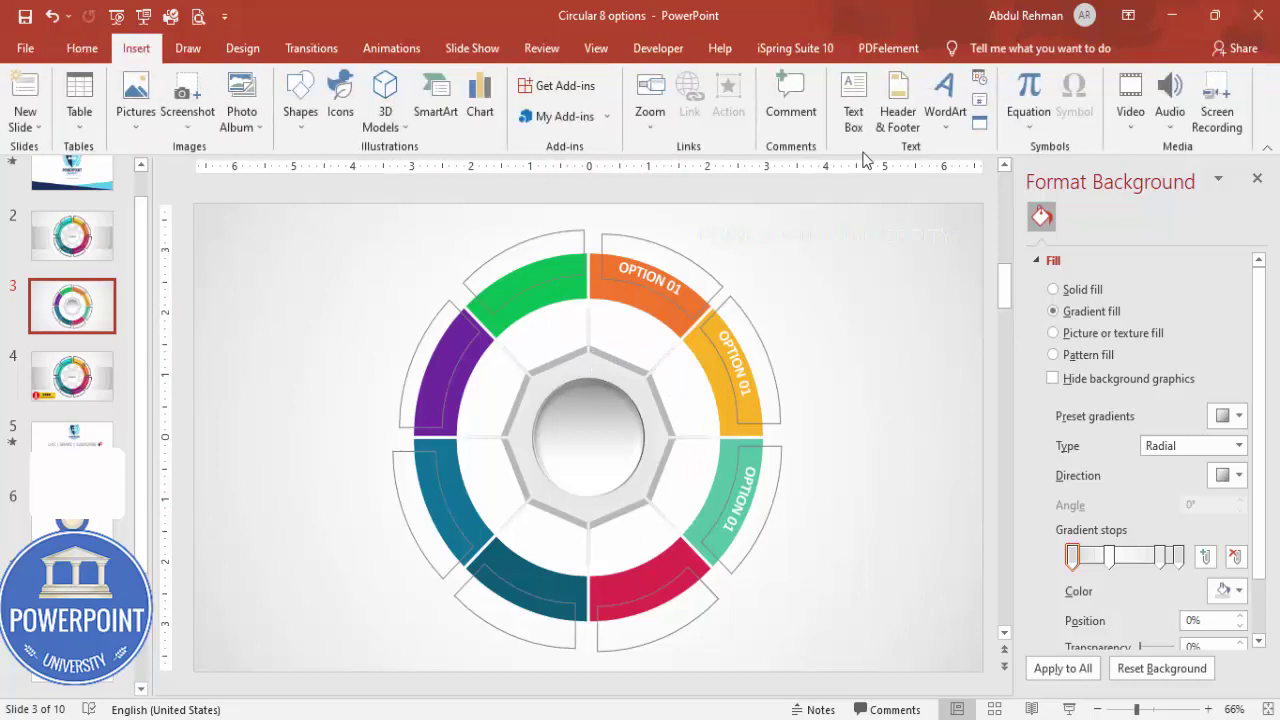
{"action": "left_click", "coordinate": [853, 100]}
{"action": "left_click_drag", "start_coordinate": [547, 424], "coordinate": [627, 451]}
{"action": "type", "text": "HEADLINE"}
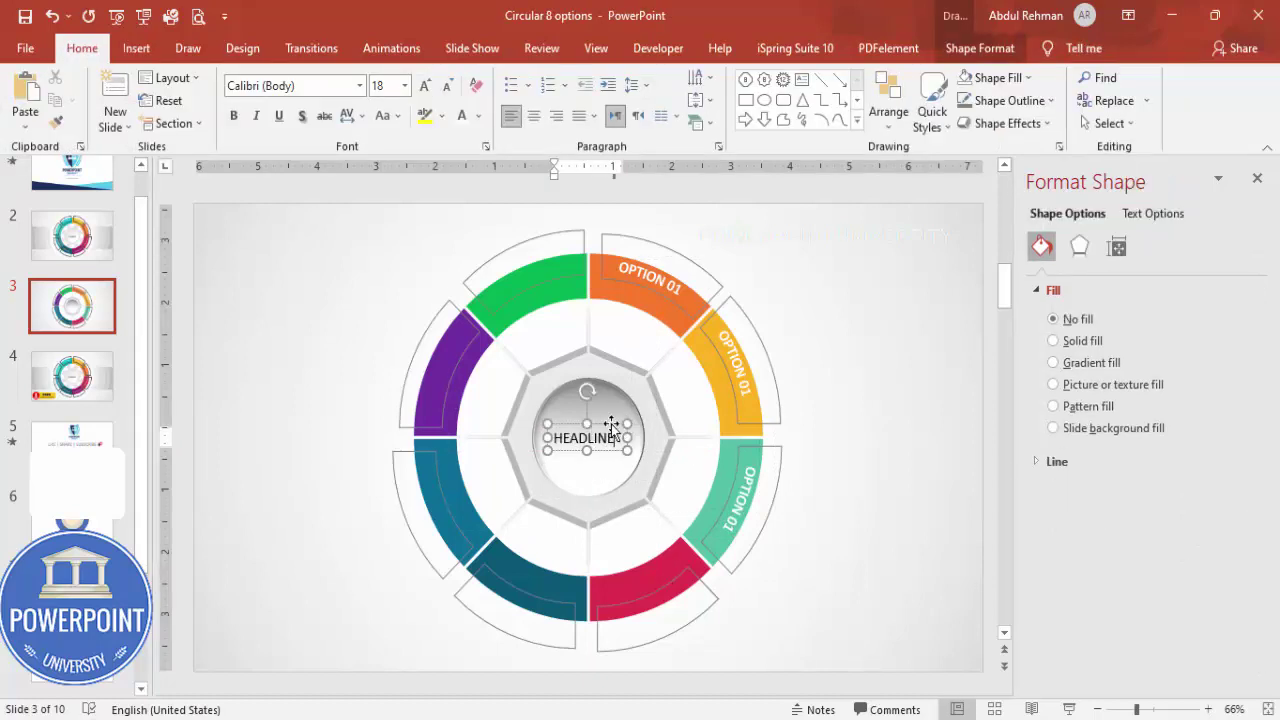
{"action": "left_click", "coordinate": [534, 116]}
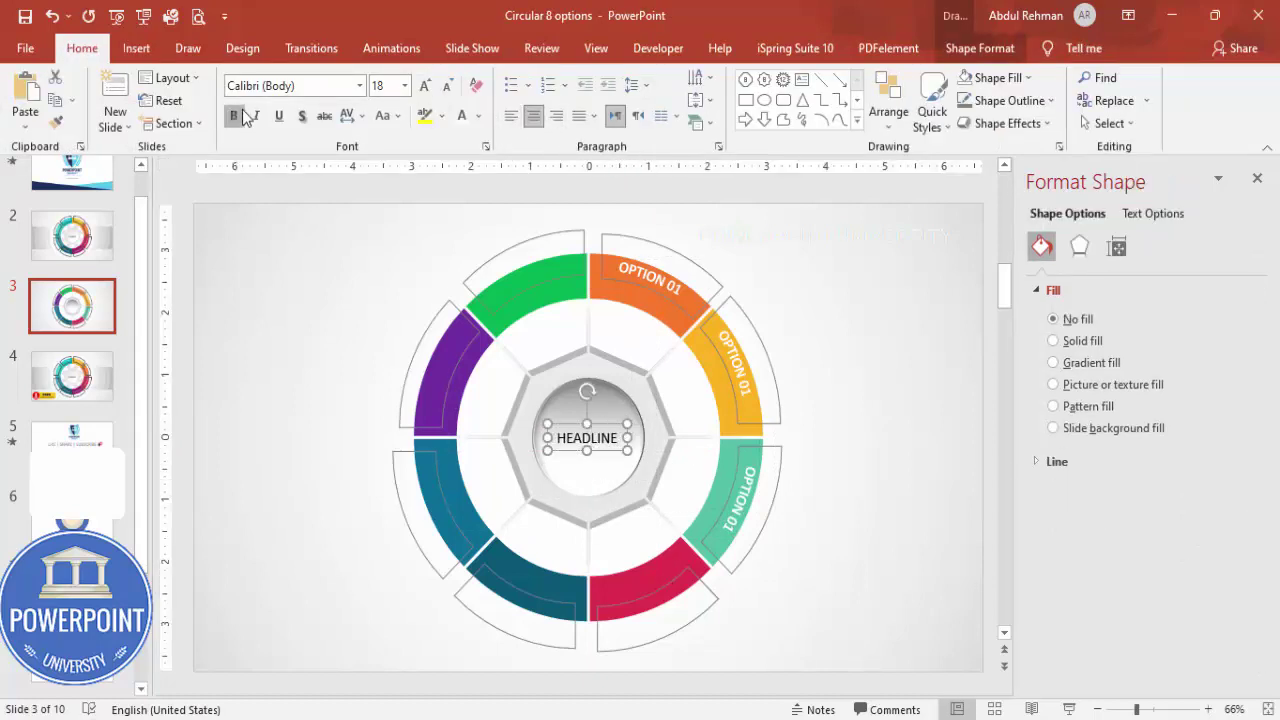
{"action": "left_click", "coordinate": [234, 116]}
Align the HEADLINE box to the slide's horizontal centre and vertical middle
{"action": "left_click", "coordinate": [979, 48]}
{"action": "left_click", "coordinate": [1062, 78]}
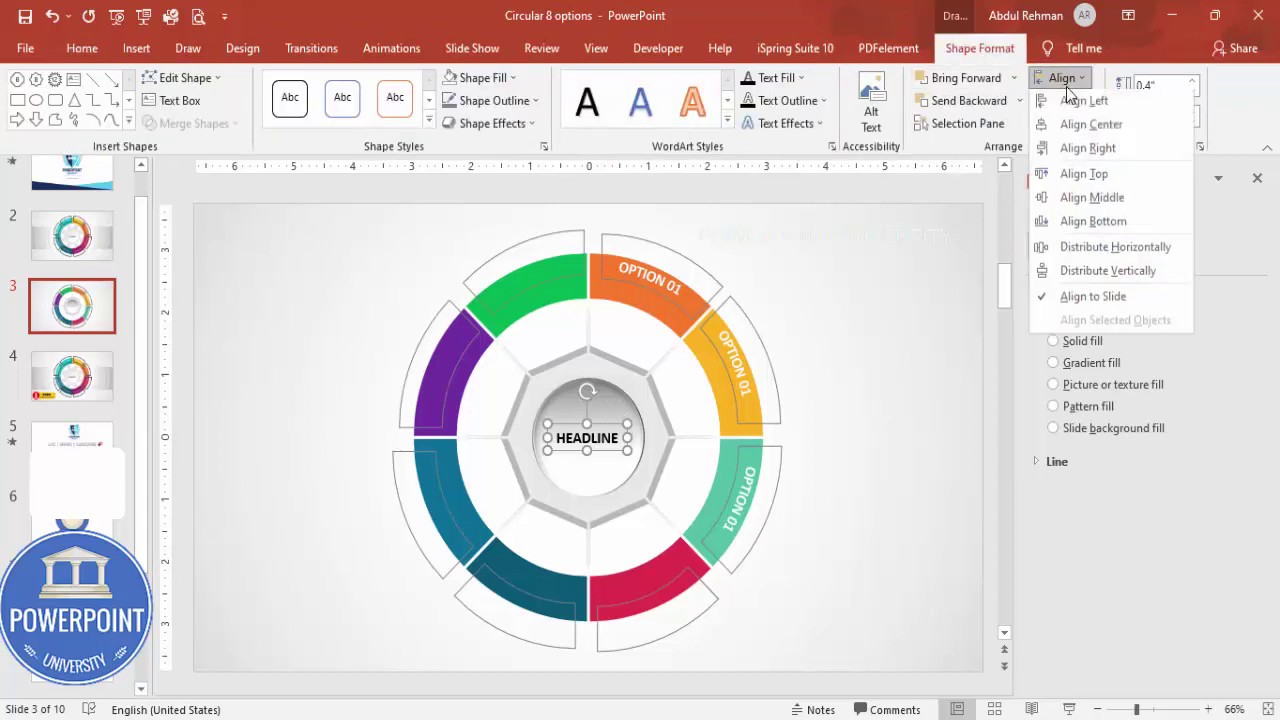
{"action": "left_click", "coordinate": [1085, 124]}
{"action": "left_click", "coordinate": [1062, 78]}
{"action": "left_click", "coordinate": [1095, 197]}
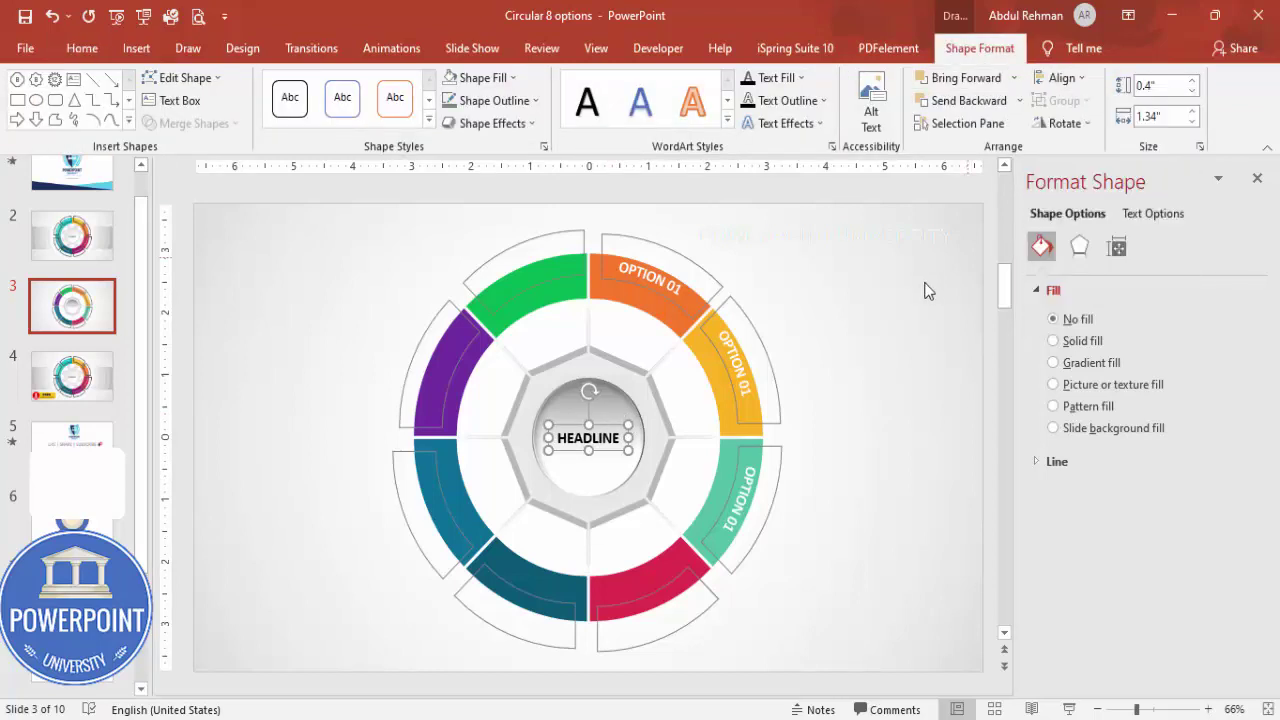
{"action": "left_click", "coordinate": [879, 344]}
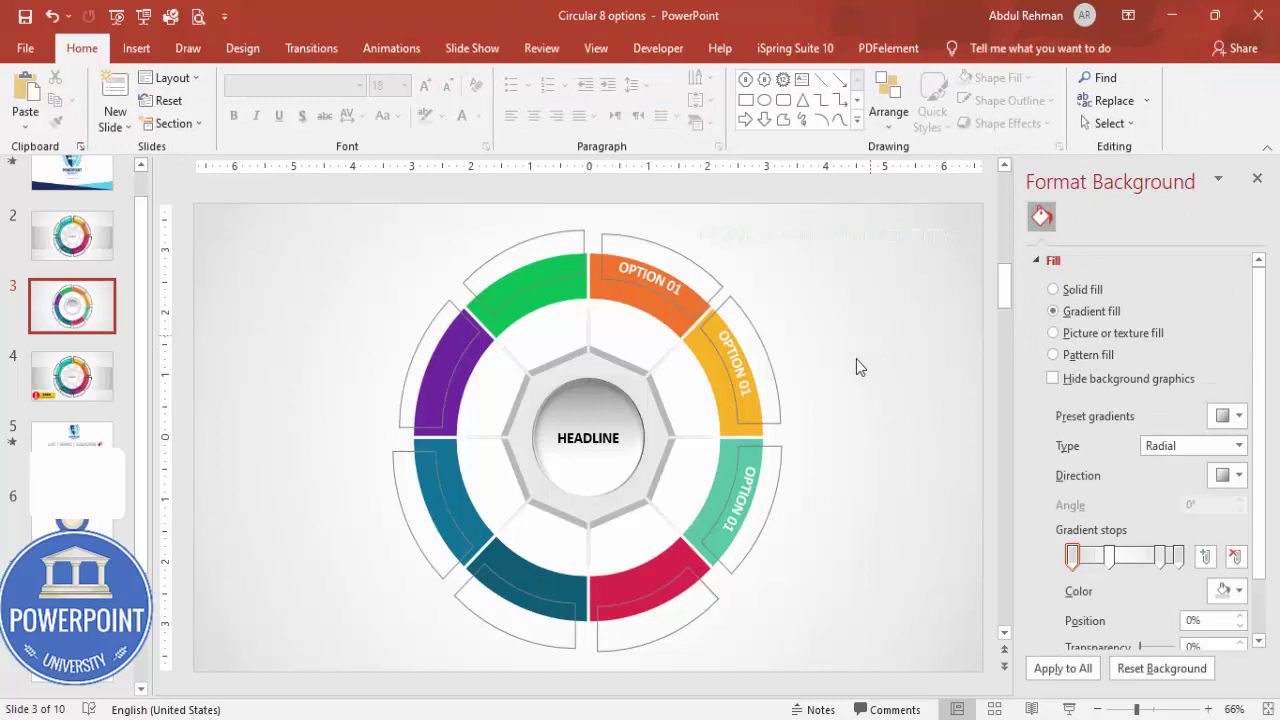